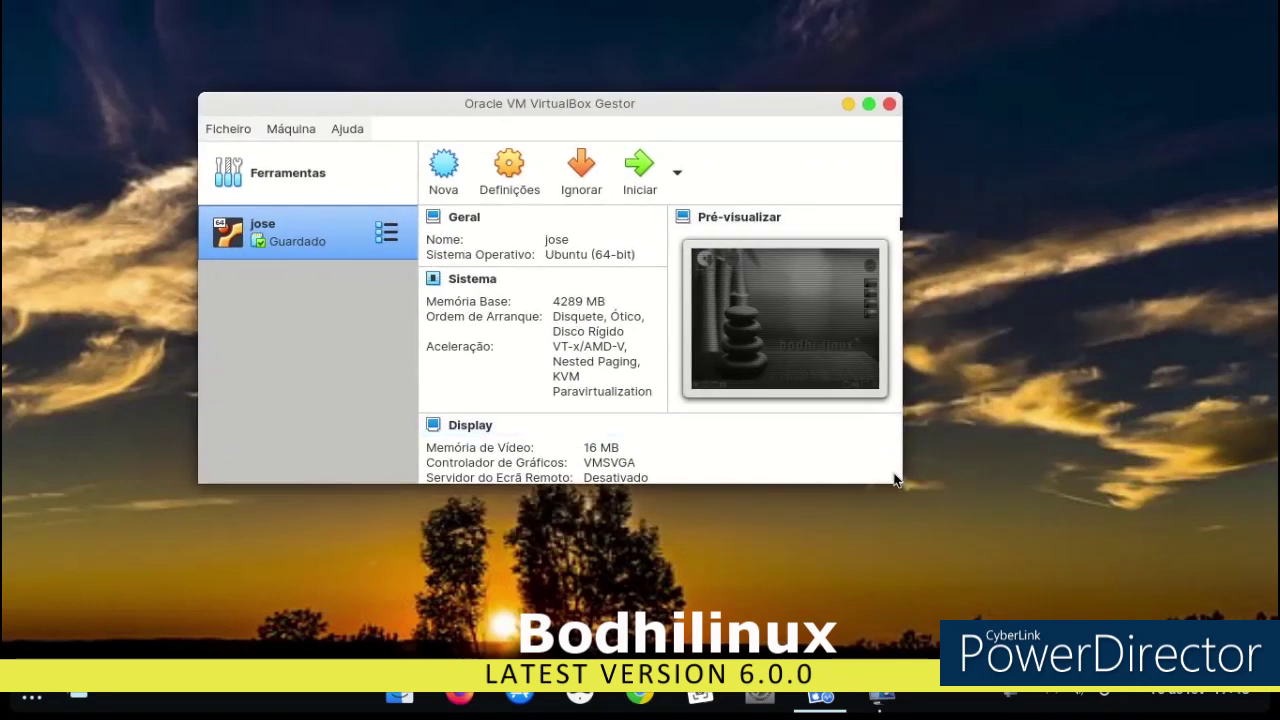
Enlarge the VirtualBox Manager window and start the saved Ubuntu 64-bit machine.
{"action": "left_click_drag", "start_coordinate": [901, 490], "coordinate": [1063, 581]}
{"action": "double_click", "coordinate": [312, 227]}
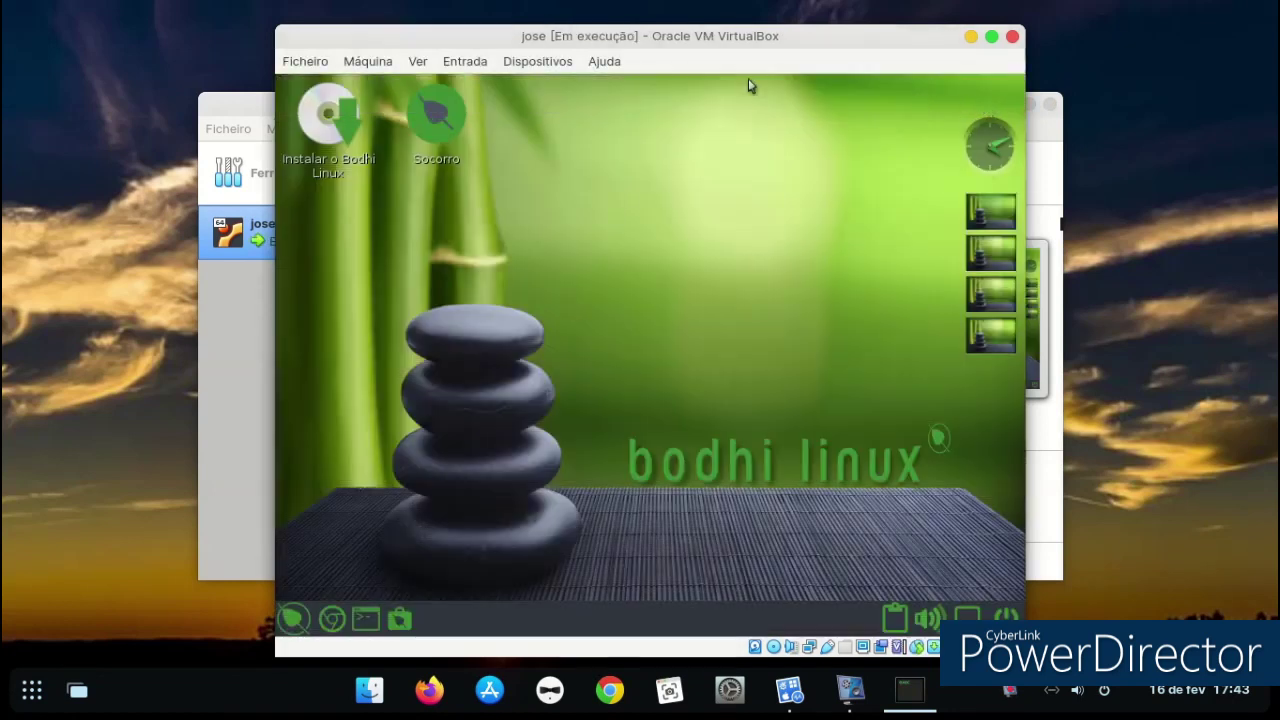
Reset the machine with Máquina > Reiniciar, enlarge its window, and boot Try Bodhi.
{"action": "left_click", "coordinate": [304, 64]}
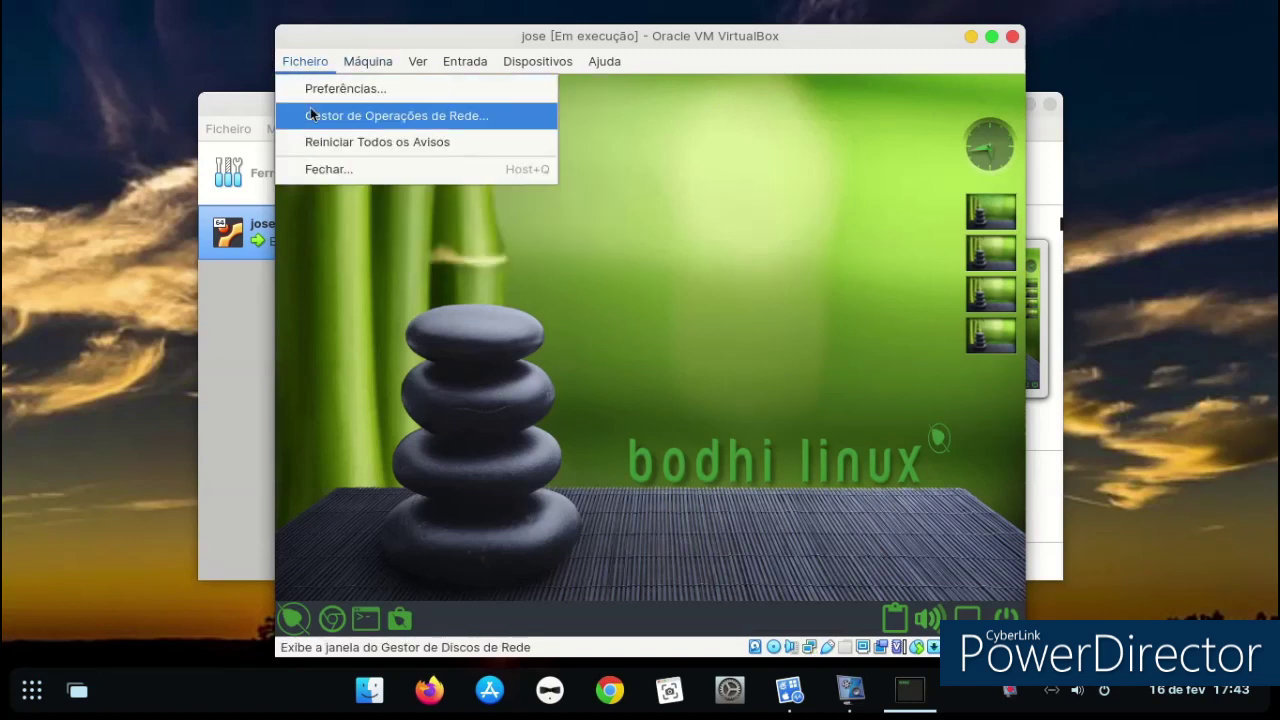
{"action": "mouse_move", "coordinate": [372, 62]}
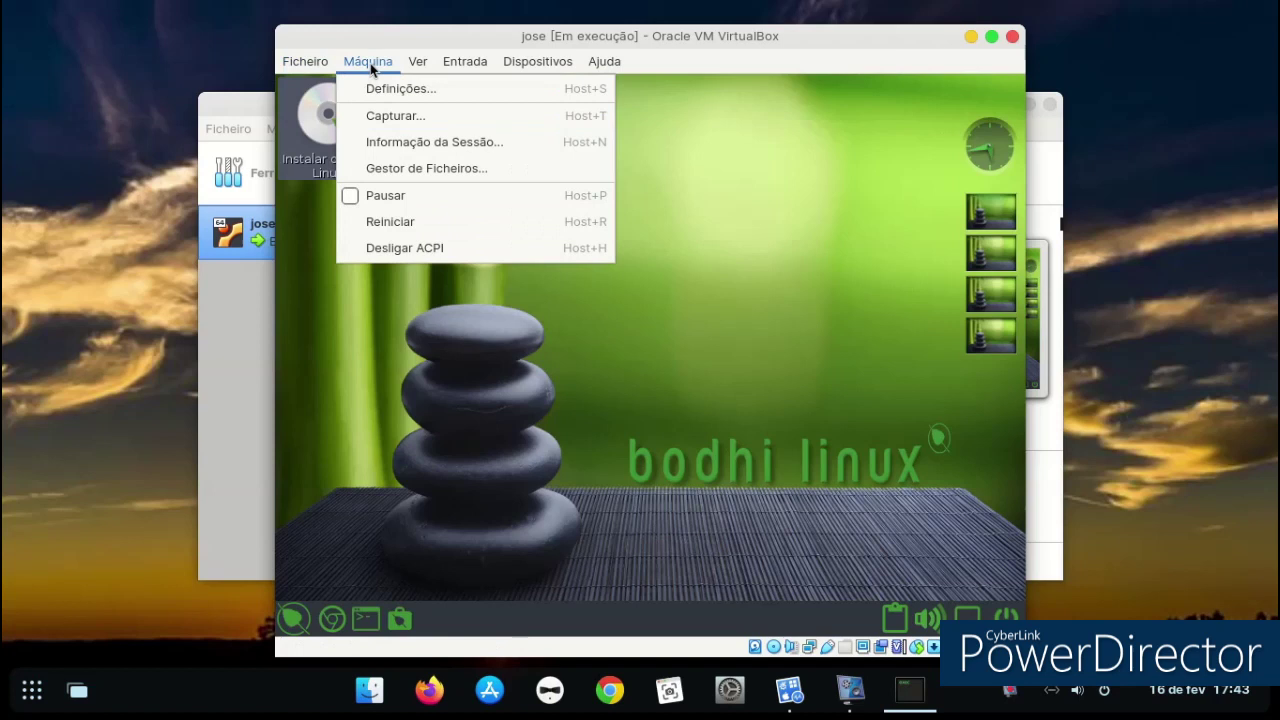
{"action": "left_click", "coordinate": [378, 224]}
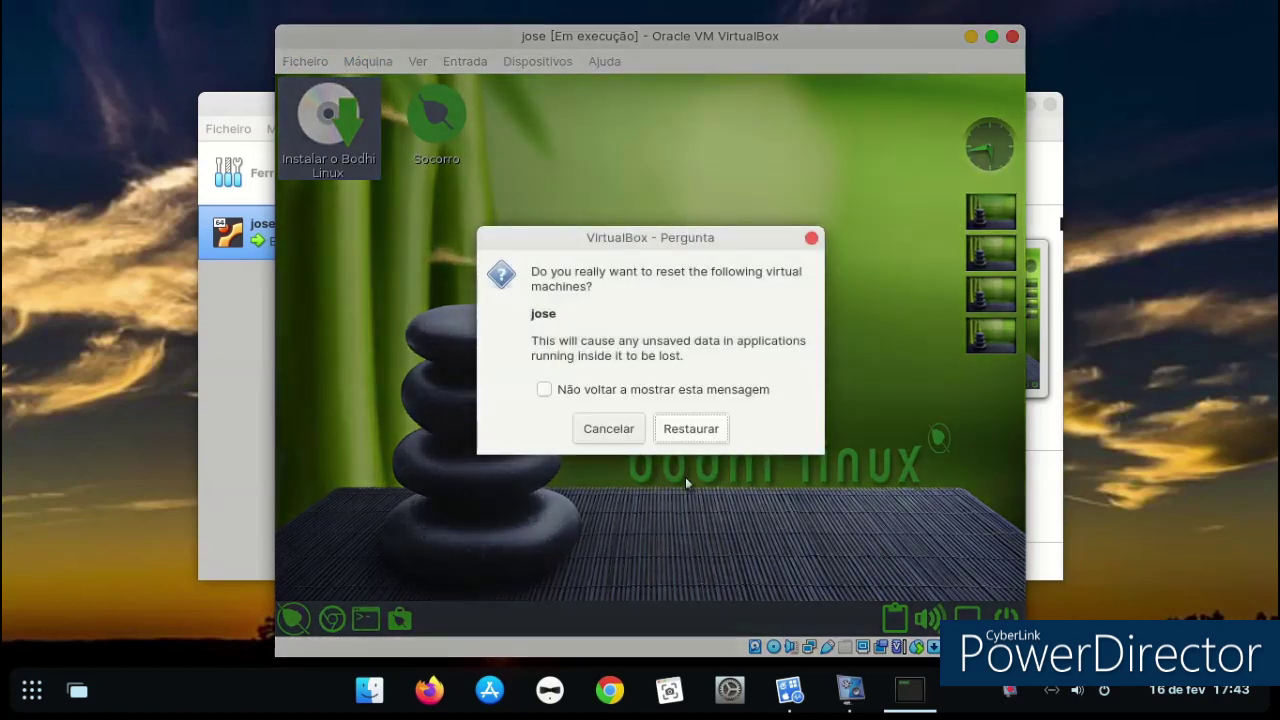
{"action": "left_click", "coordinate": [658, 437]}
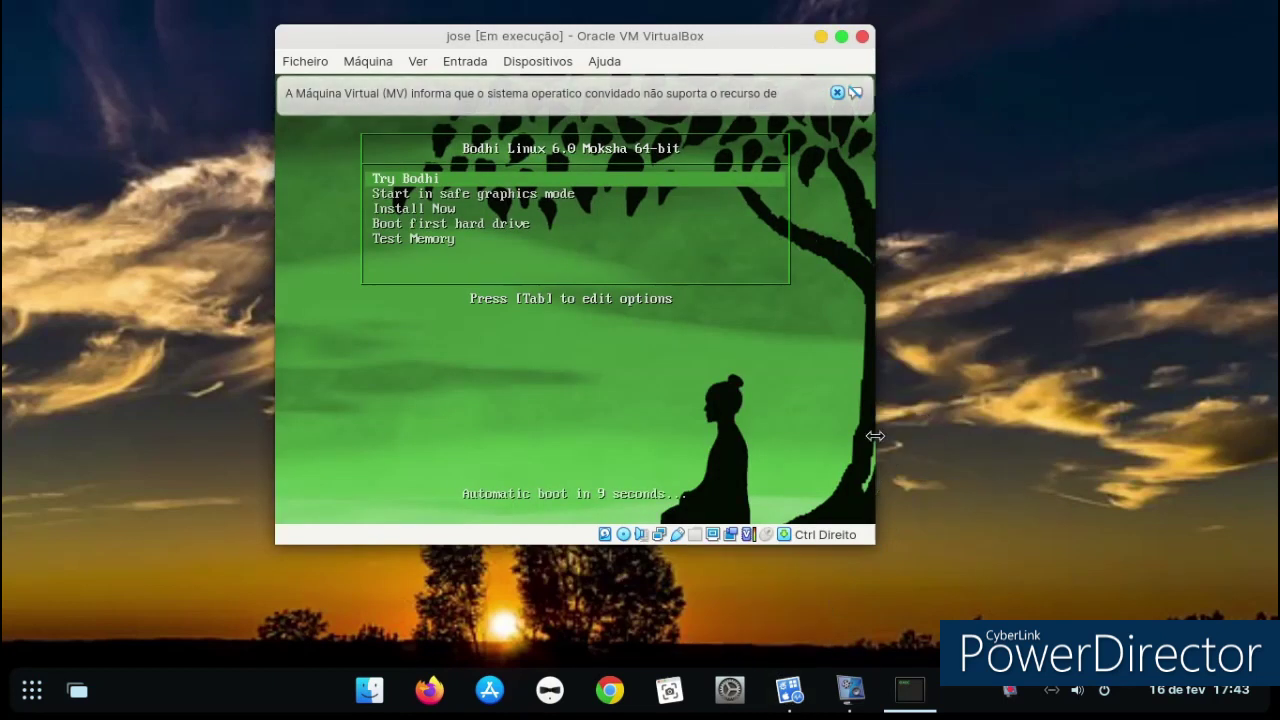
{"action": "left_click_drag", "start_coordinate": [867, 543], "coordinate": [1105, 636]}
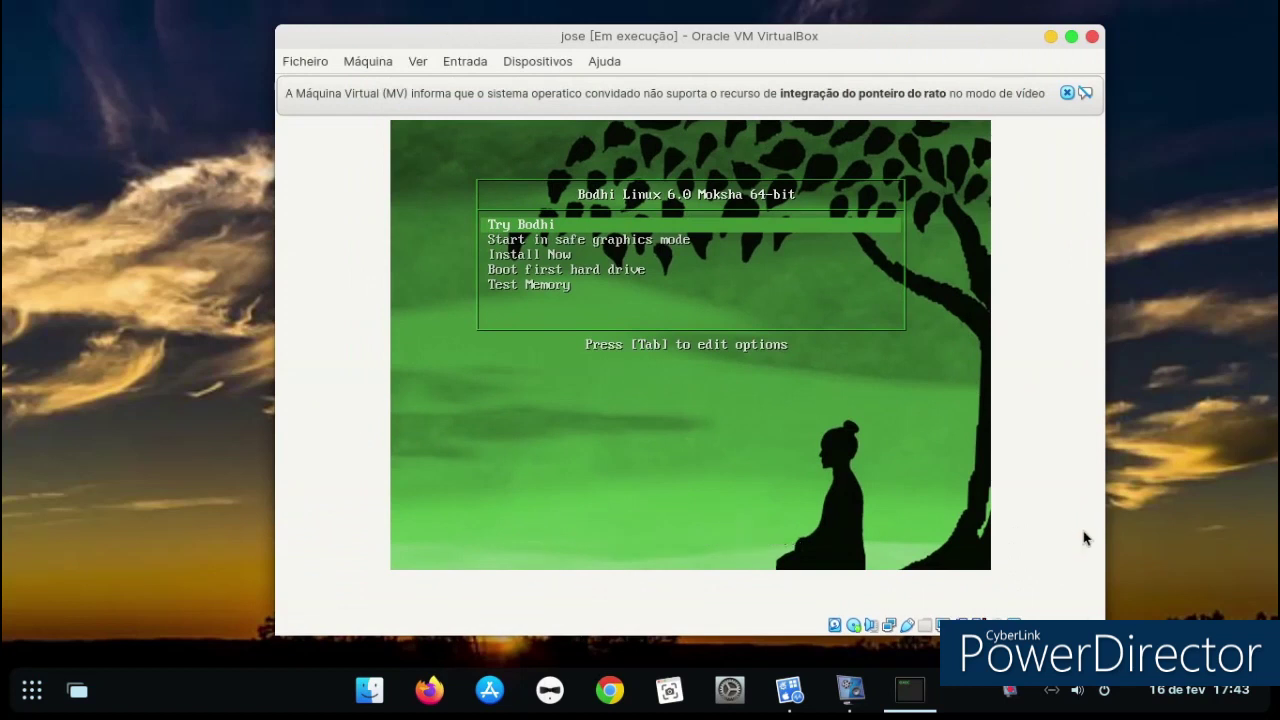
{"action": "key", "text": "Return"}
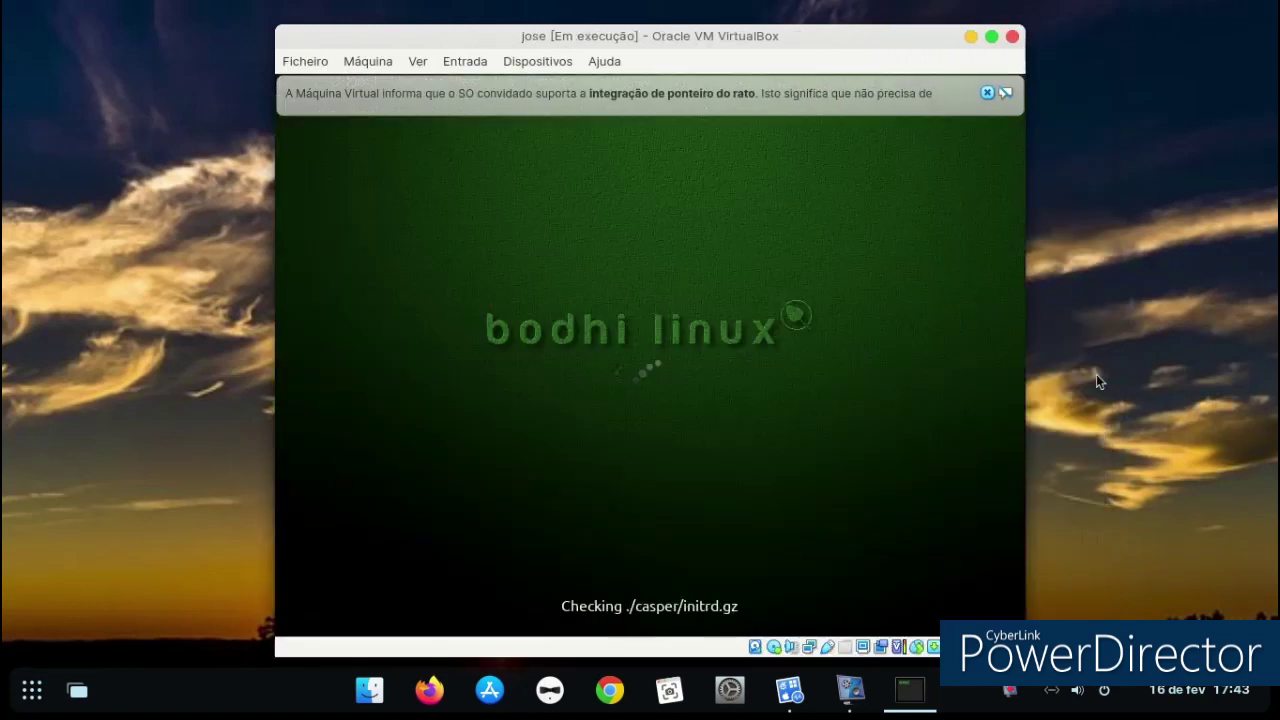
Dismiss the mouse-integration notice and let Bodhi boot to the Language page.
{"action": "left_click", "coordinate": [985, 93]}
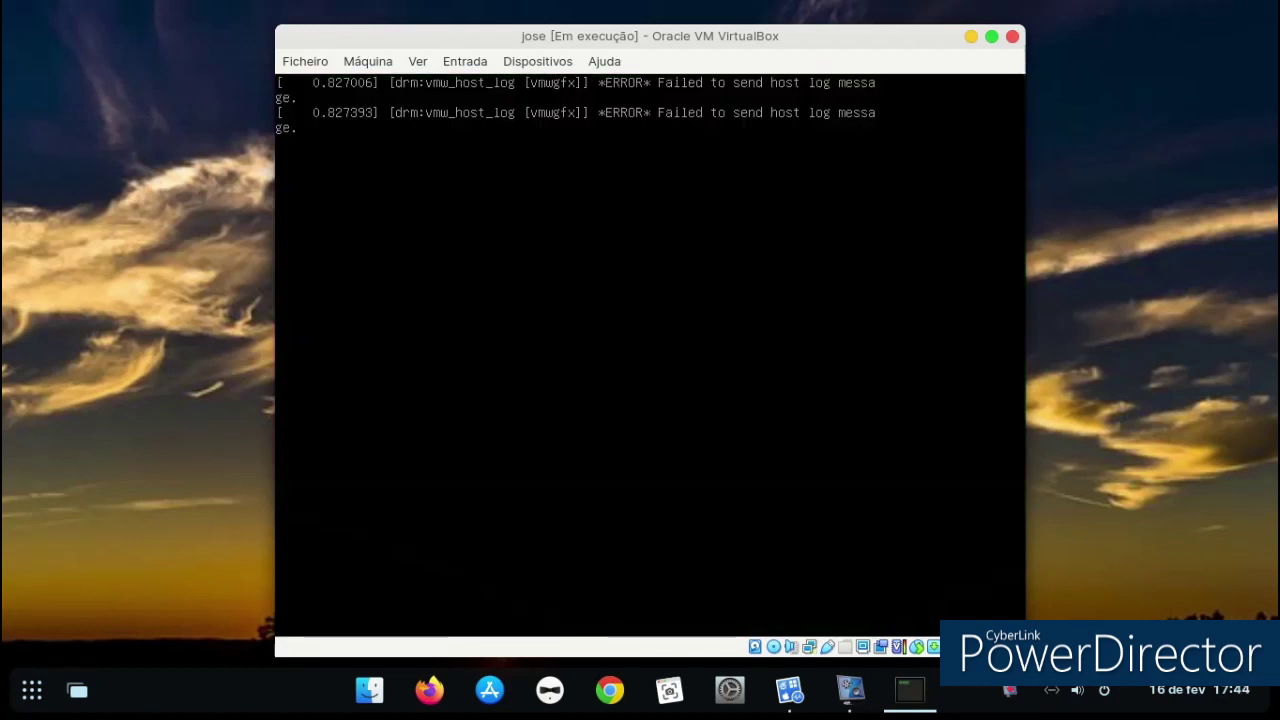
{"action": "left_click", "coordinate": [850, 690]}
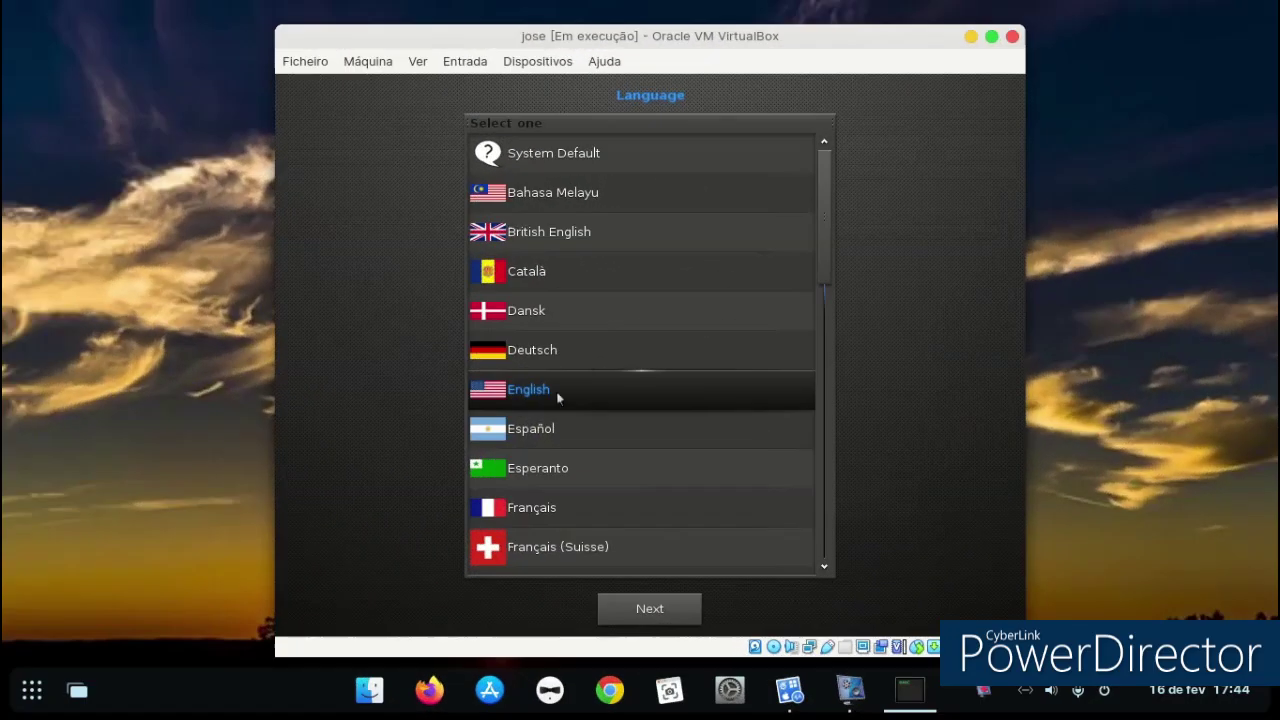
Choose Português as the system language and continue.
{"action": "scroll", "coordinate": [607, 311], "scroll_direction": "down", "scroll_amount": 8}
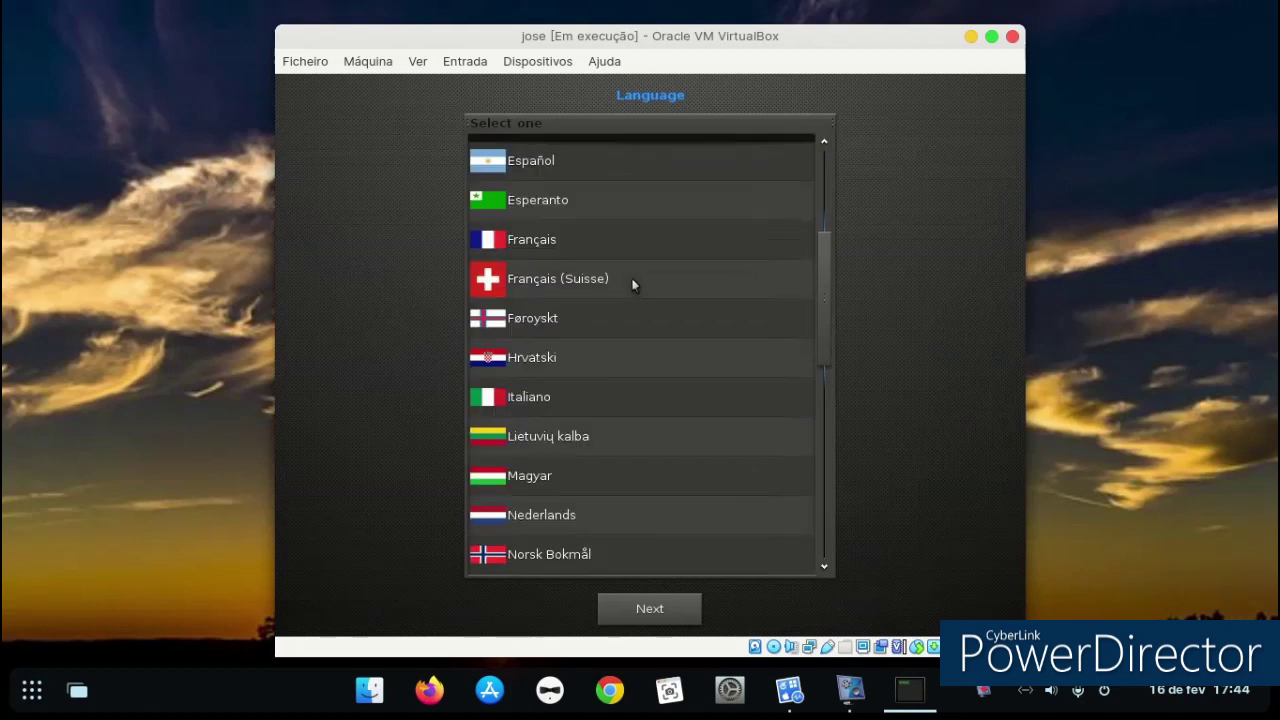
{"action": "left_click", "coordinate": [575, 455]}
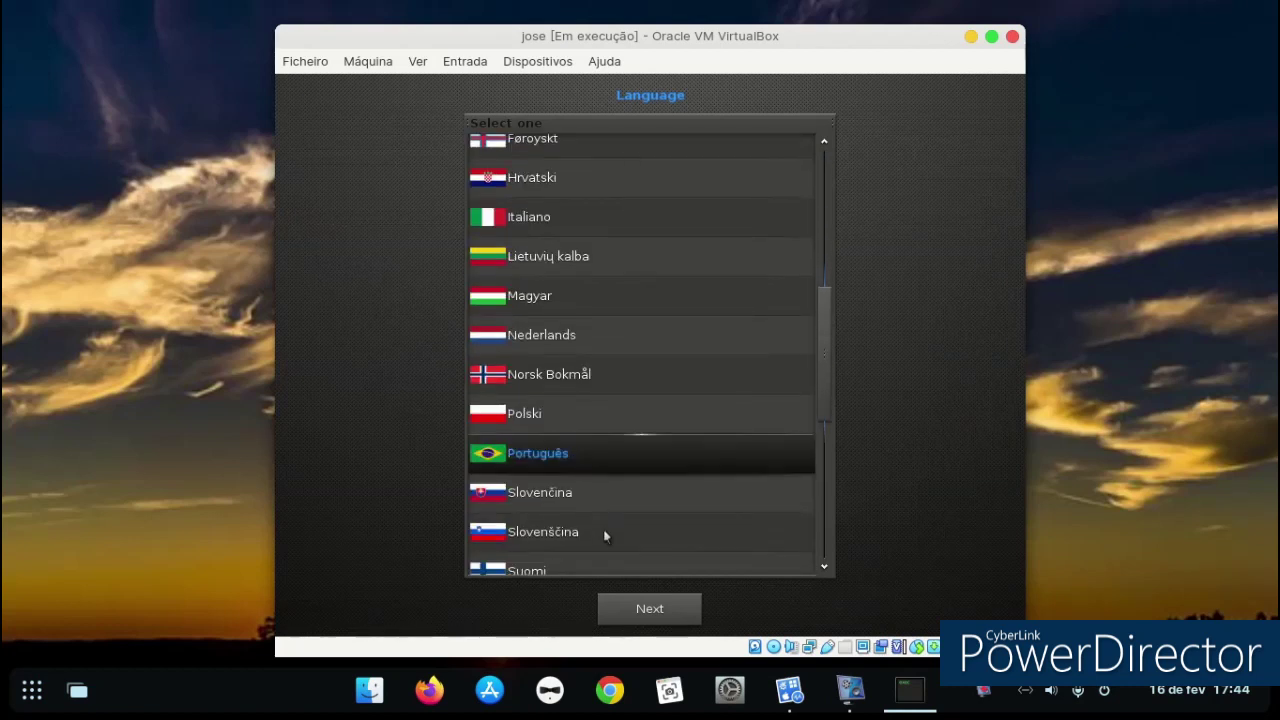
{"action": "left_click", "coordinate": [643, 610]}
Pick the Portuguese keyboard layout and continue to the desktop.
{"action": "scroll", "coordinate": [637, 453], "scroll_direction": "down", "scroll_amount": 7}
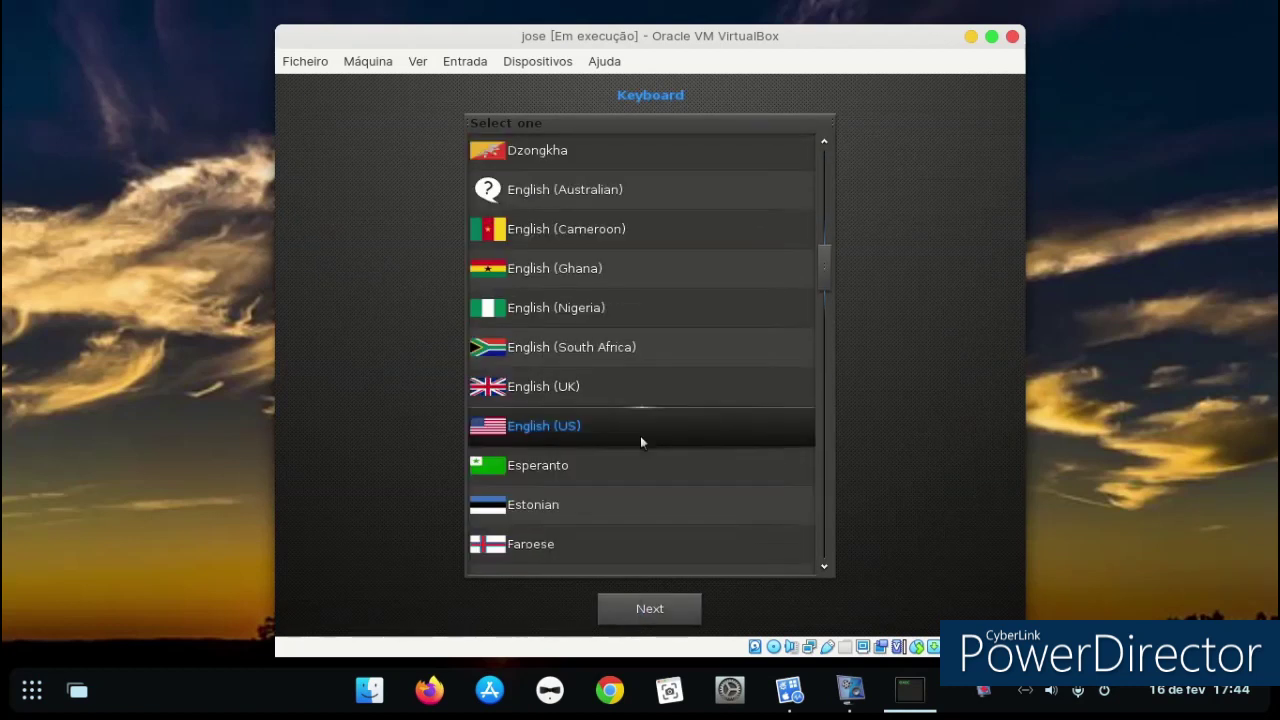
{"action": "scroll", "coordinate": [637, 440], "scroll_direction": "down", "scroll_amount": 3}
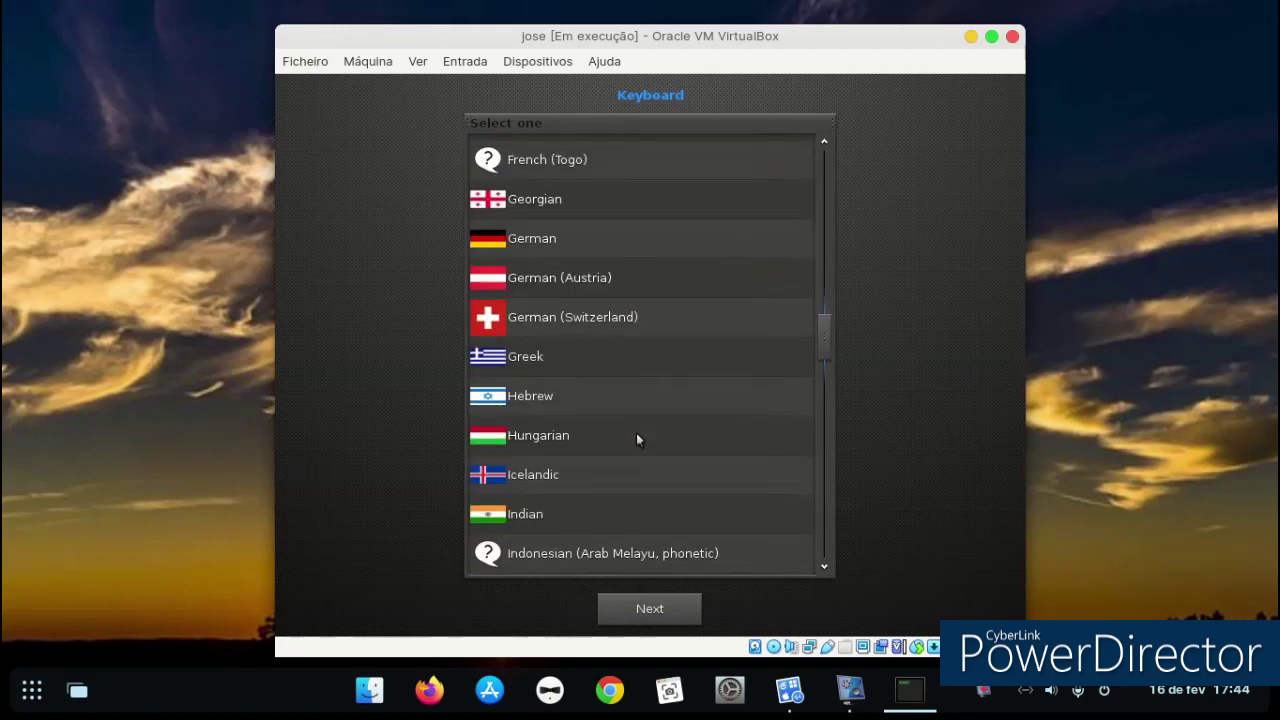
{"action": "left_click_drag", "start_coordinate": [826, 346], "coordinate": [794, 463]}
{"action": "left_click", "coordinate": [614, 435]}
{"action": "left_click", "coordinate": [682, 612]}
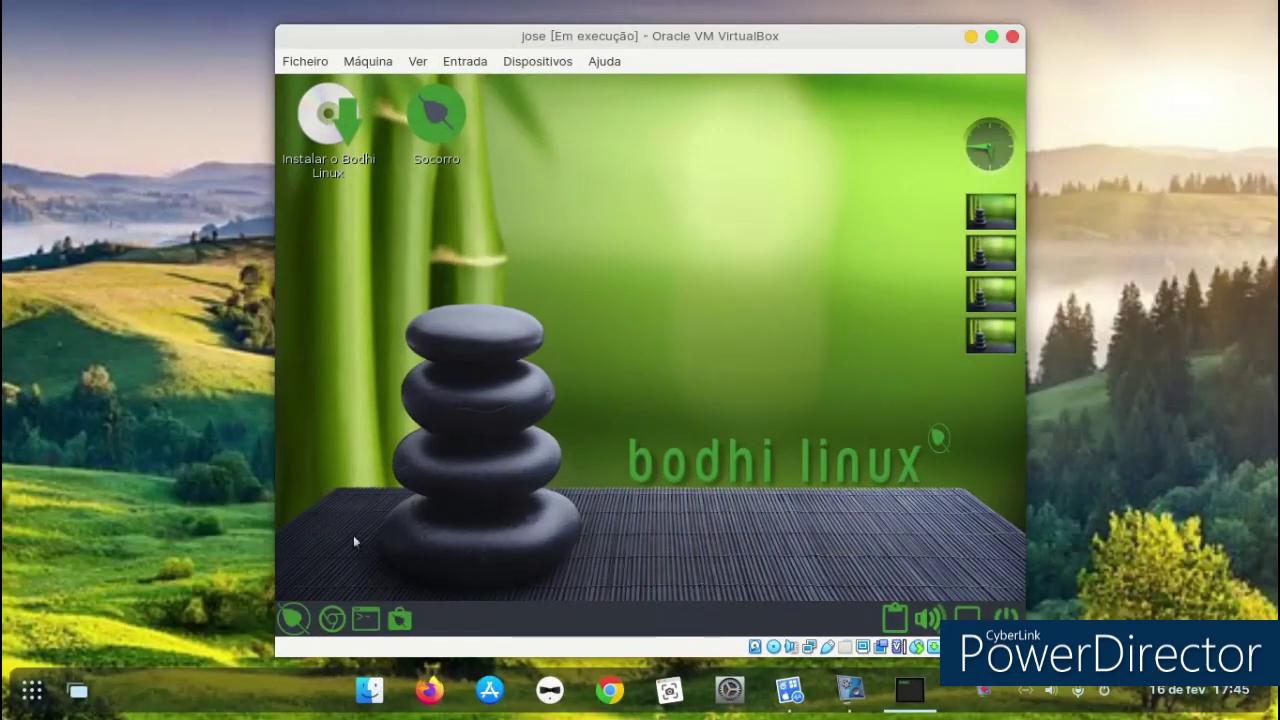
Launch Leafpad from Aplicações > Acessórios and type a short test name.
{"action": "left_click", "coordinate": [288, 628]}
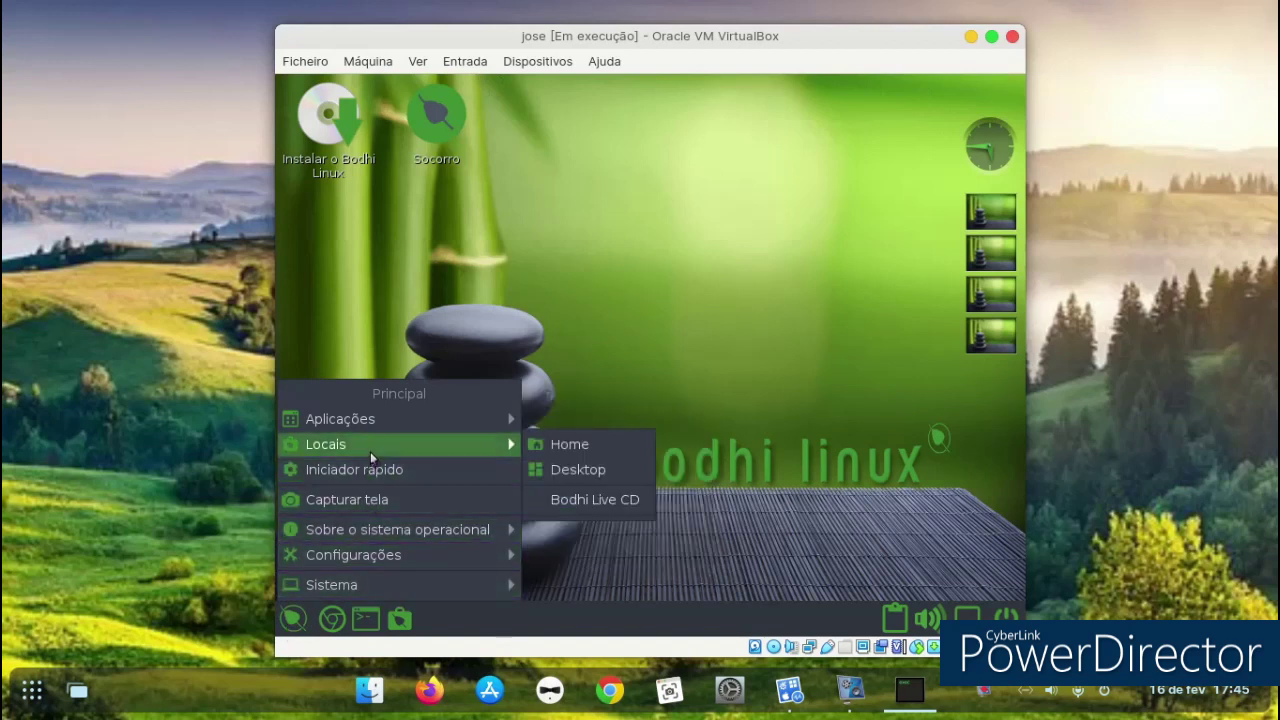
{"action": "mouse_move", "coordinate": [370, 424]}
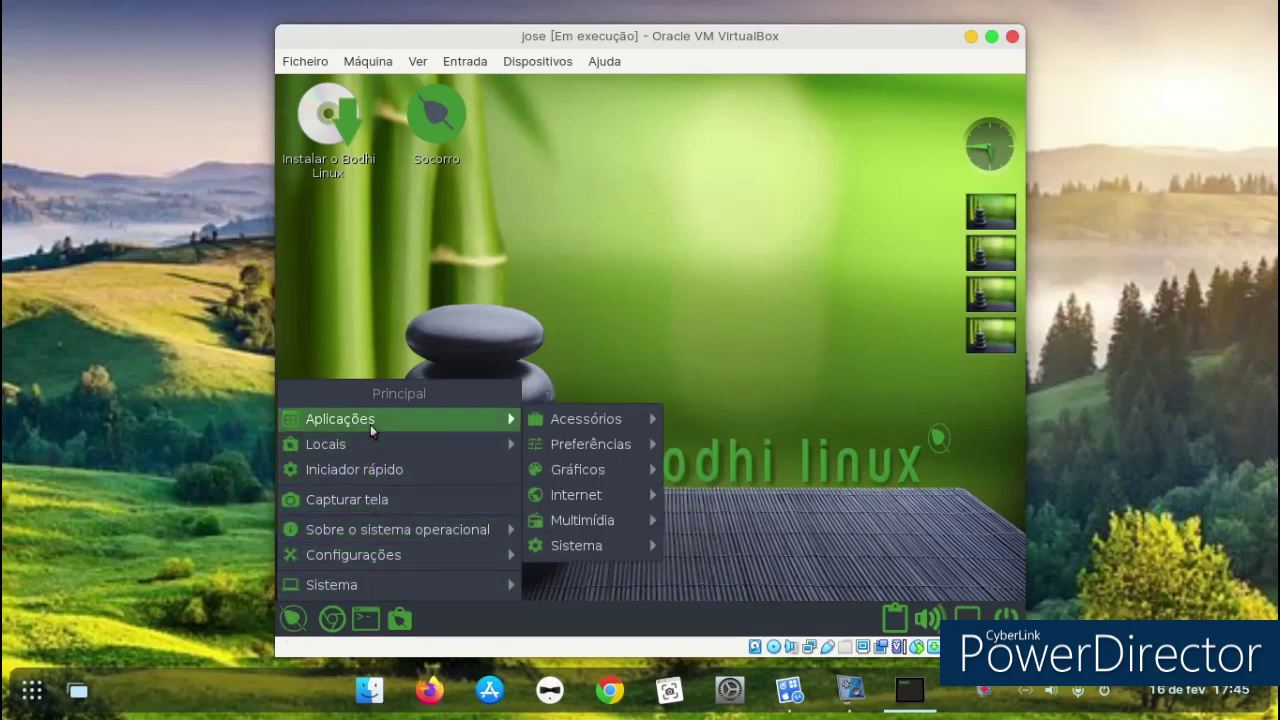
{"action": "mouse_move", "coordinate": [568, 422]}
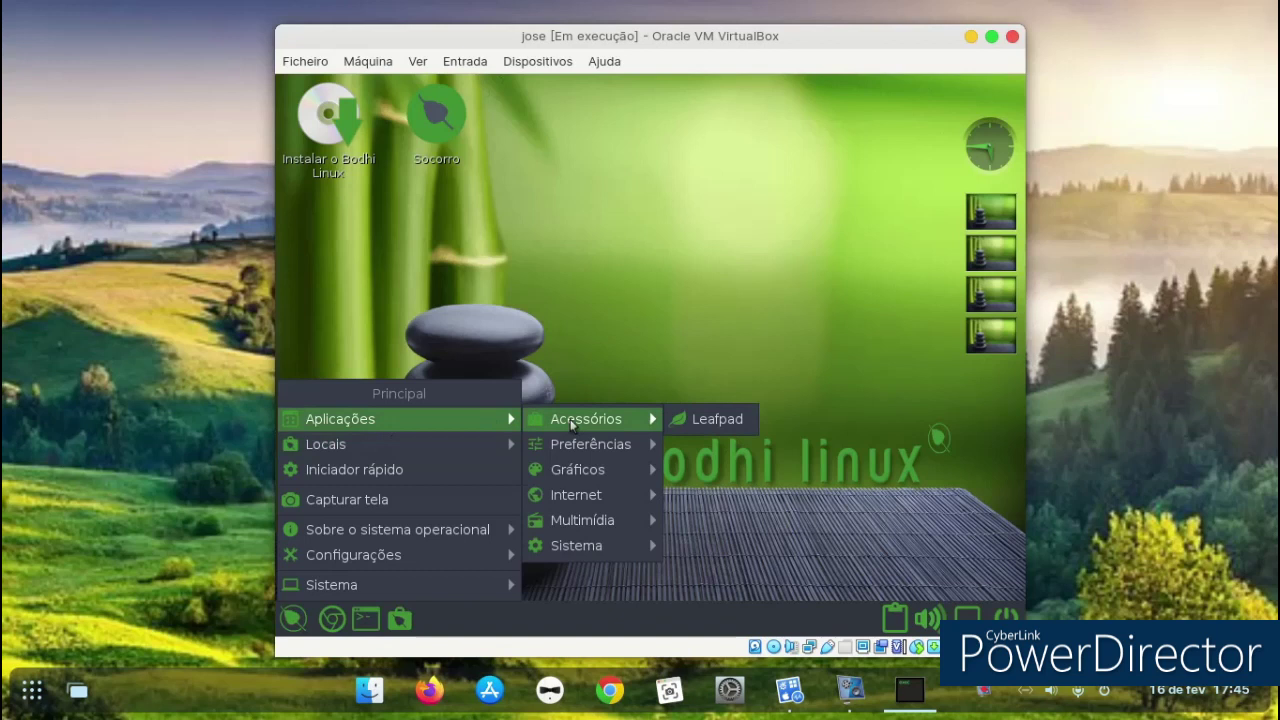
{"action": "left_click", "coordinate": [752, 419]}
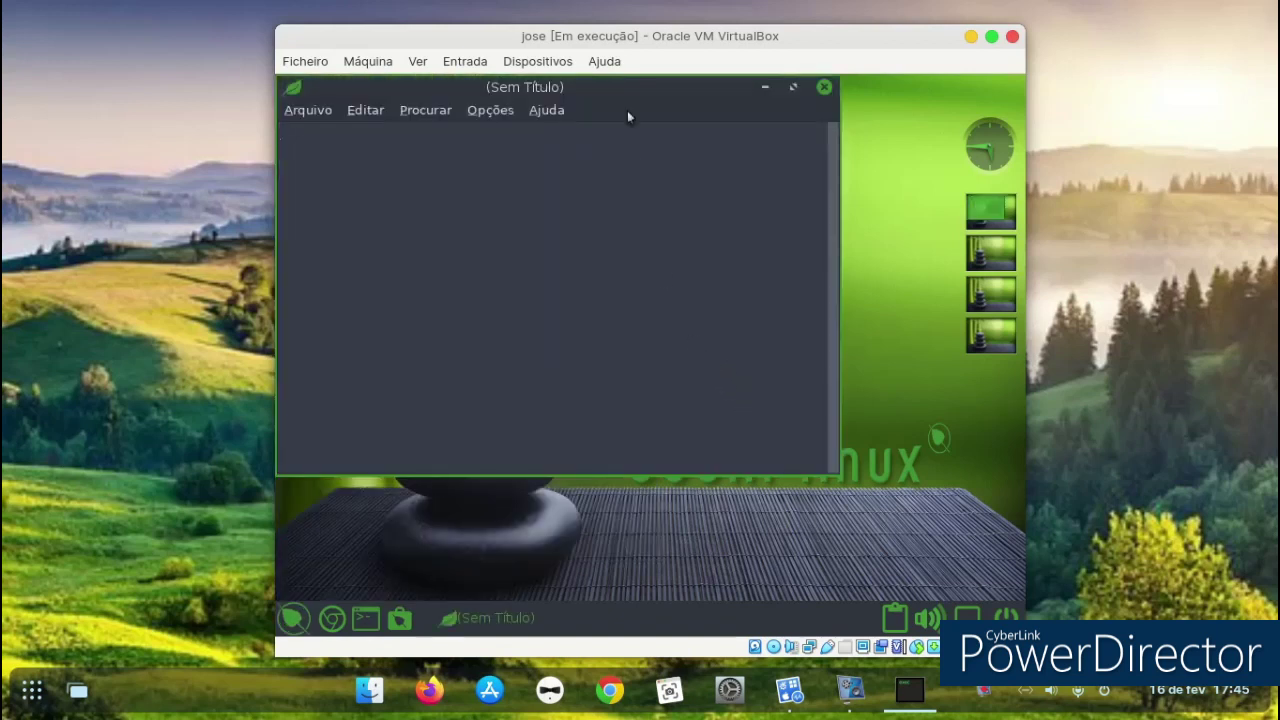
{"action": "left_click_drag", "start_coordinate": [628, 115], "coordinate": [716, 212]}
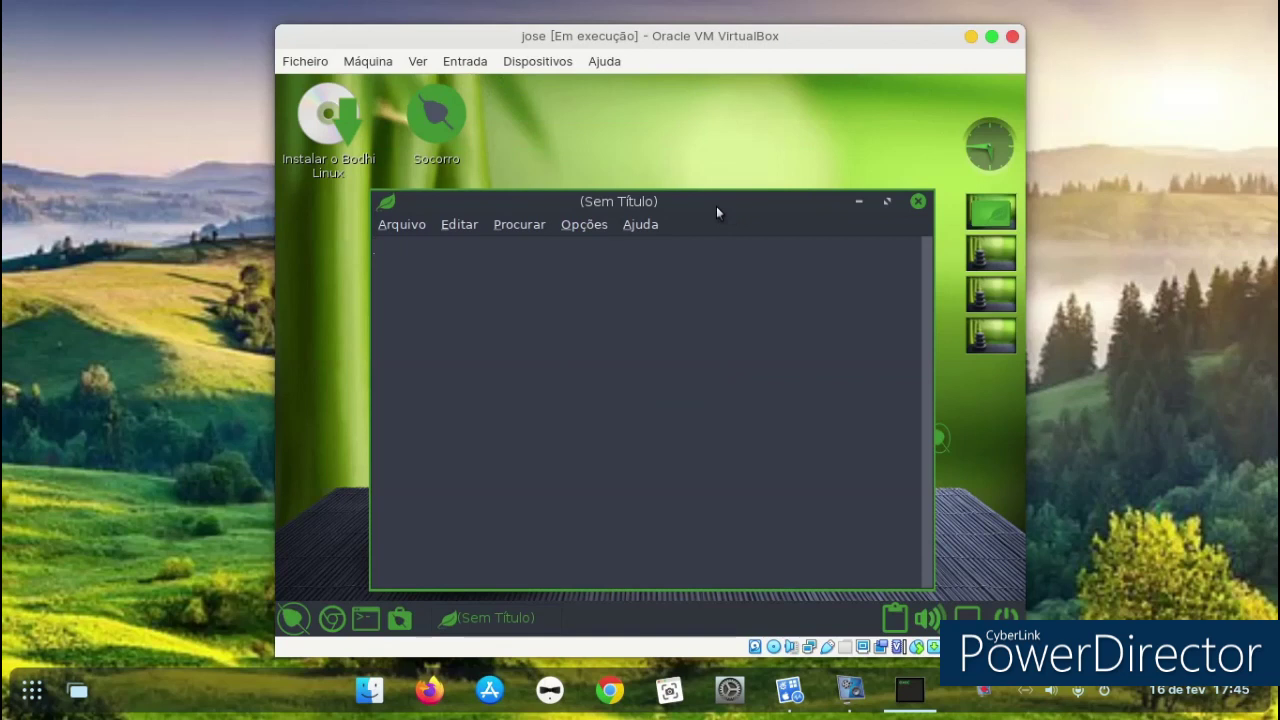
{"action": "type", "text": "jose"}
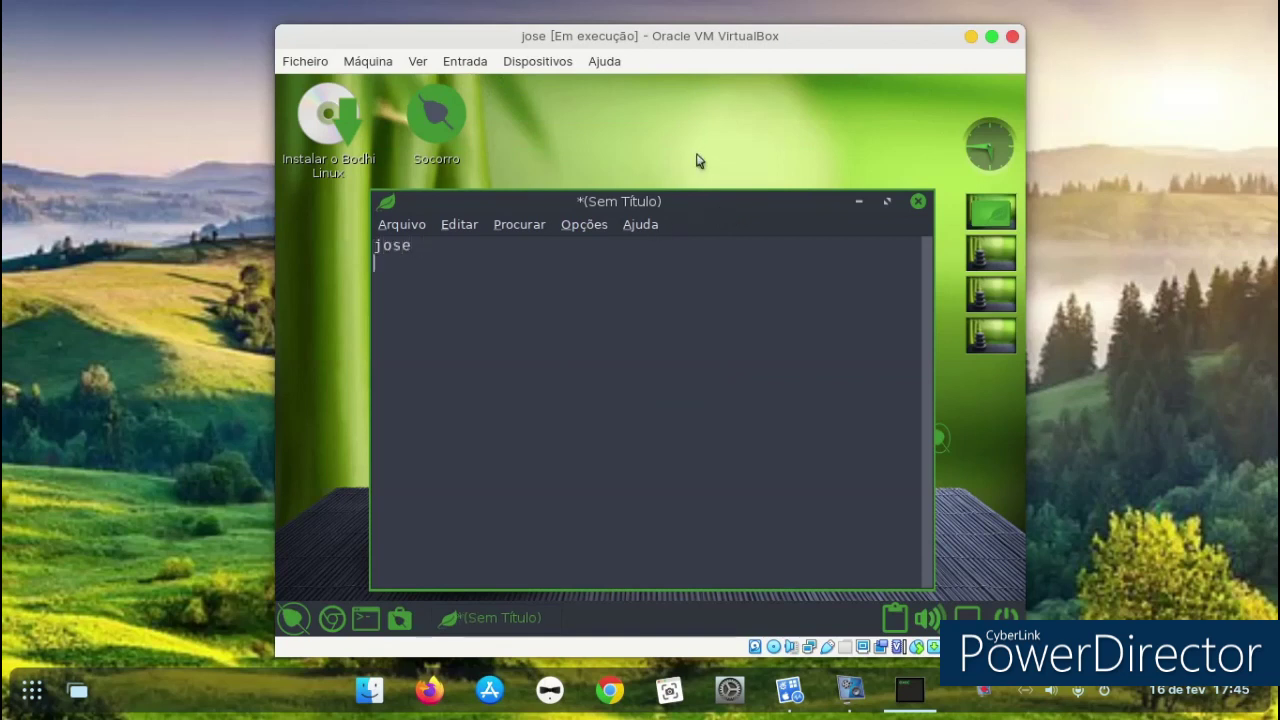
{"action": "type", "text": "  manel"}
Enable Opções > Auto Indentar, add blank lines, and close Leafpad without saving.
{"action": "left_click", "coordinate": [465, 226]}
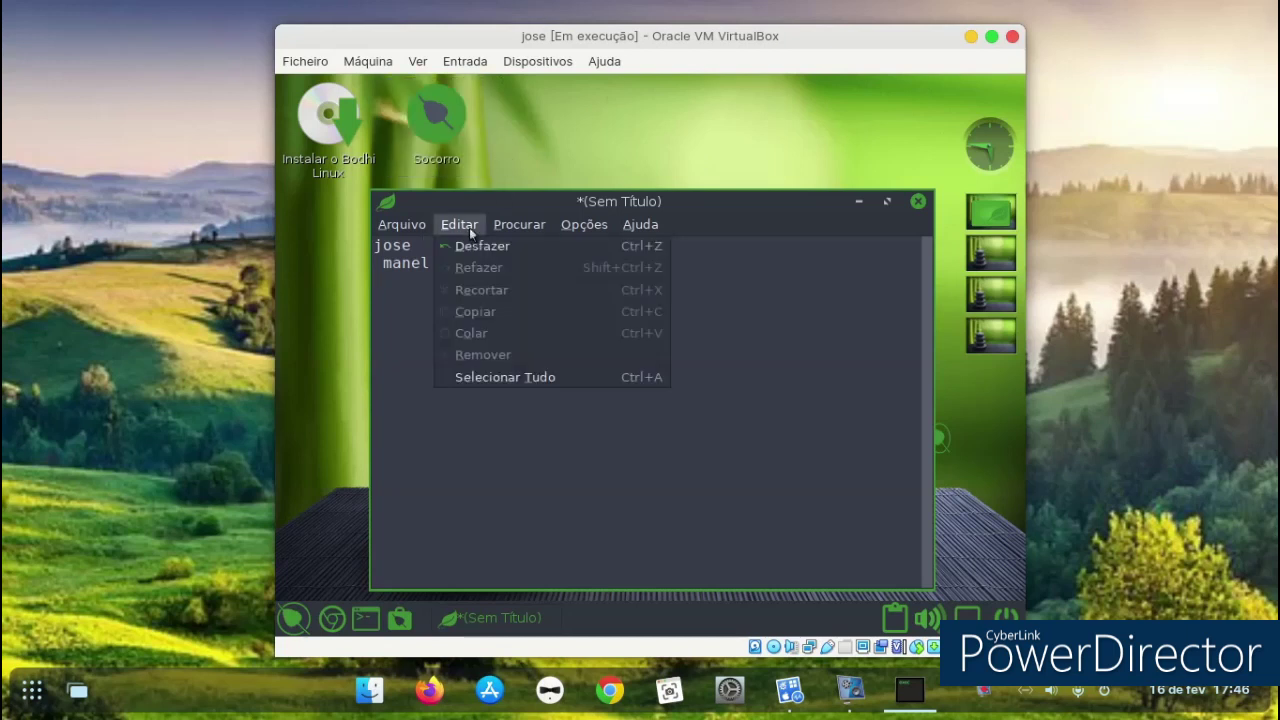
{"action": "mouse_move", "coordinate": [640, 224]}
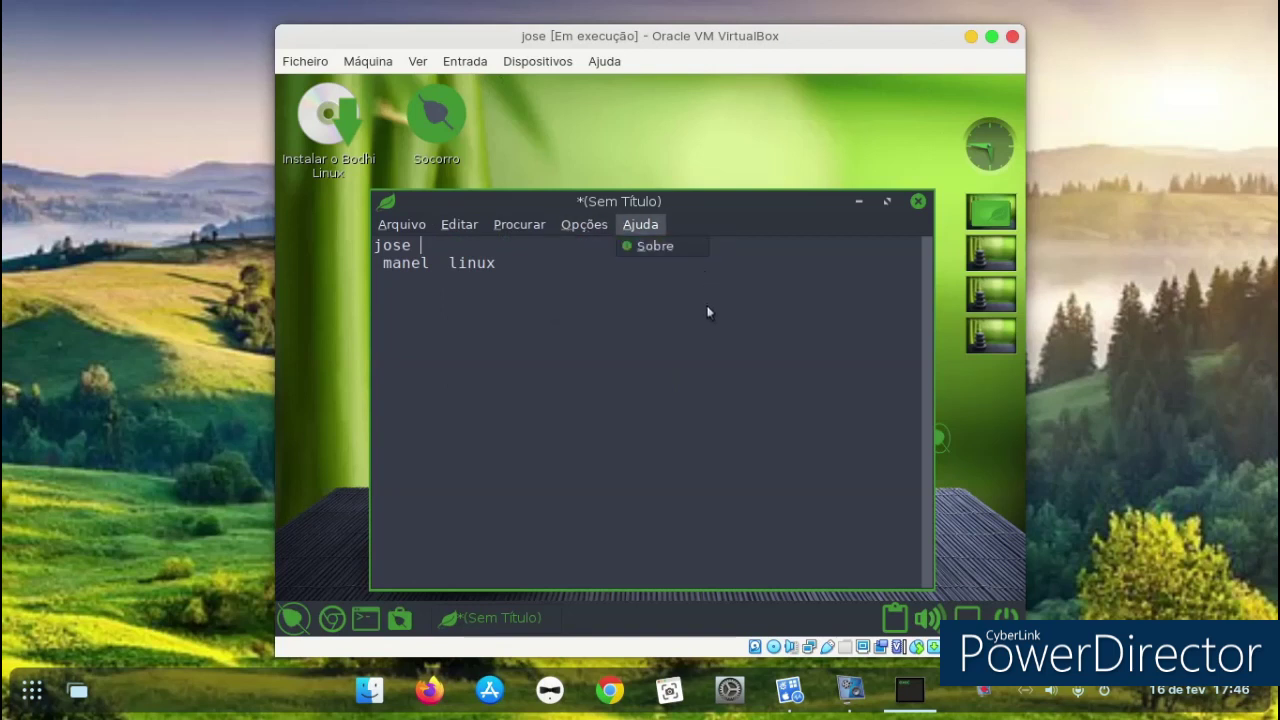
{"action": "mouse_move", "coordinate": [600, 226]}
{"action": "left_click", "coordinate": [612, 312]}
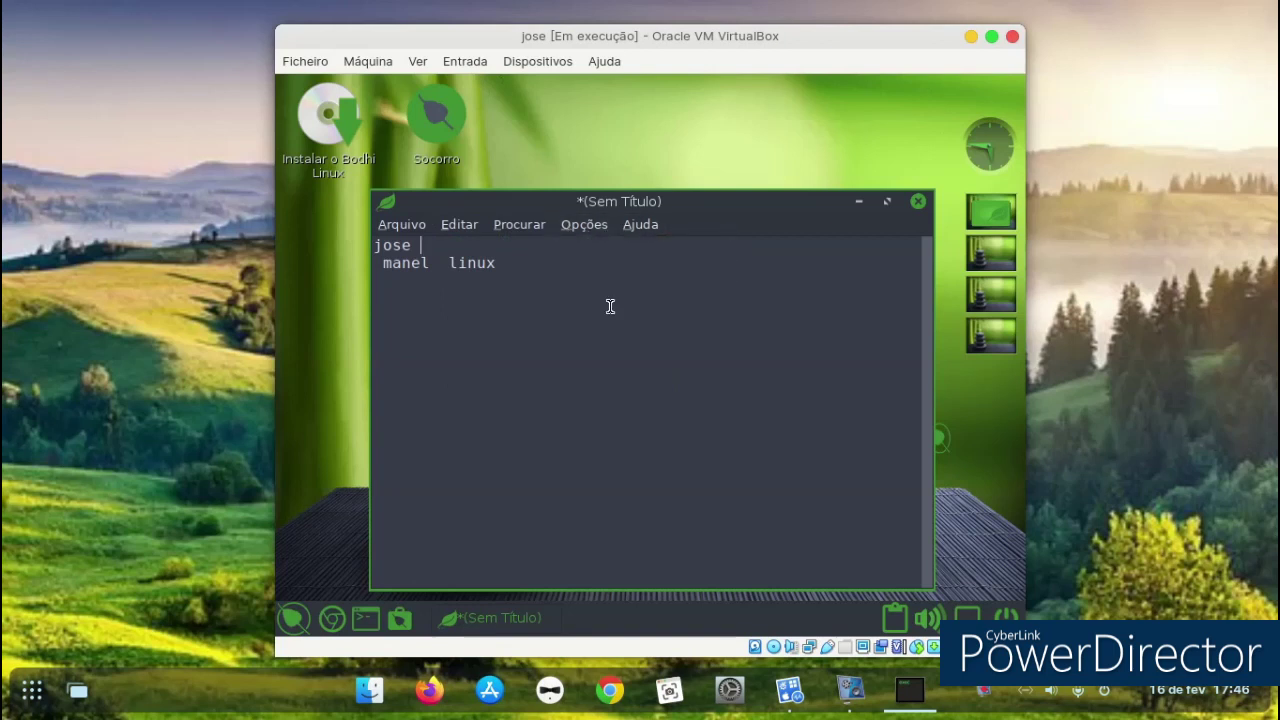
{"action": "key", "text": "Return"}
{"action": "key", "text": "Return"}
{"action": "key", "text": "Return"}
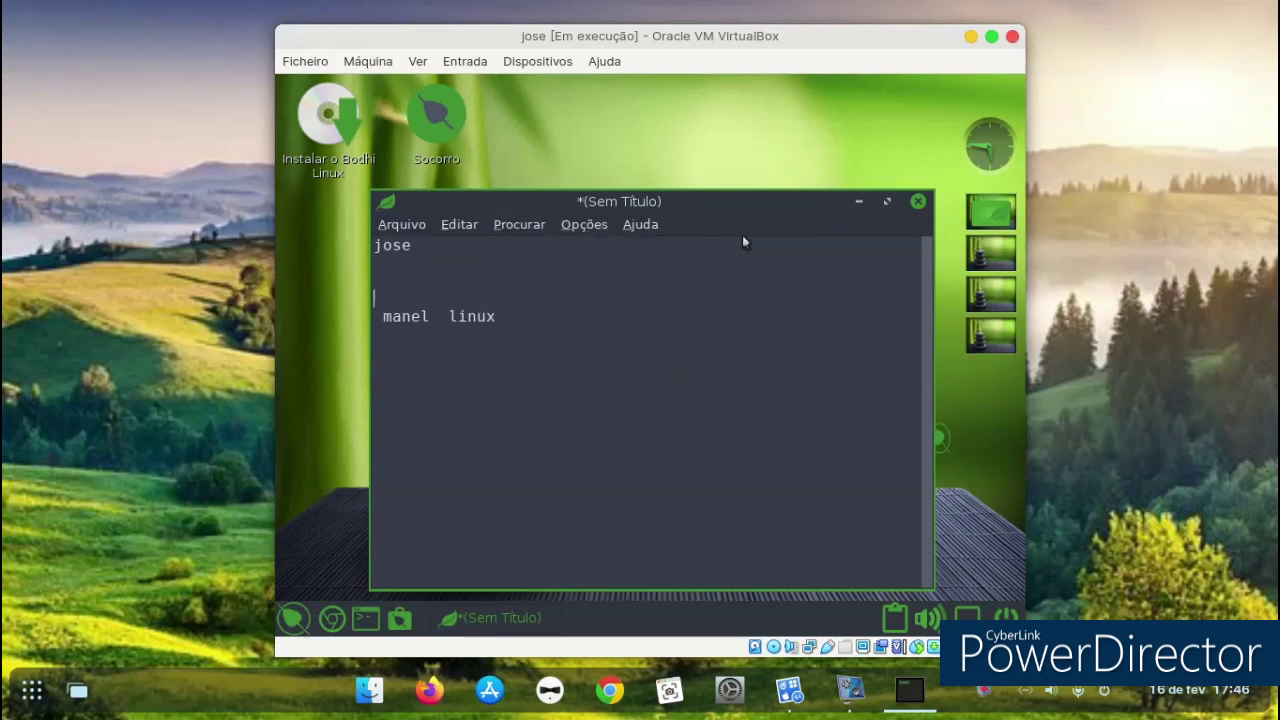
{"action": "left_click", "coordinate": [918, 203]}
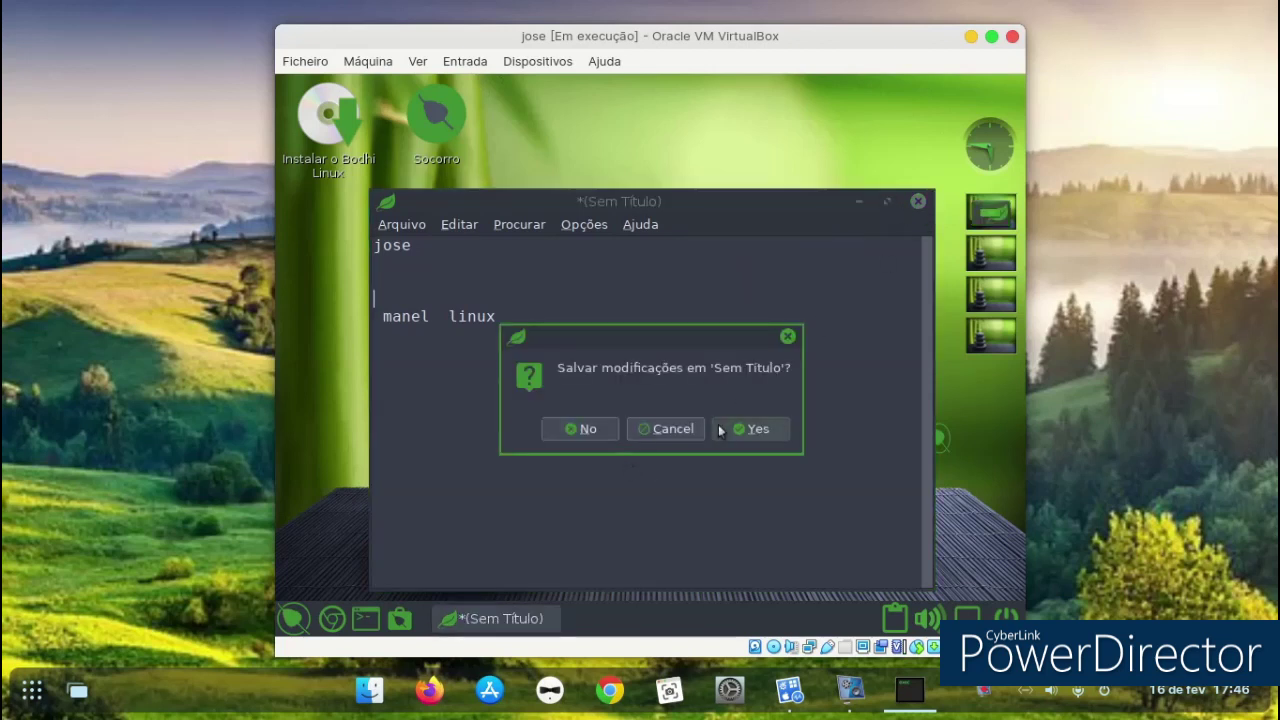
{"action": "left_click", "coordinate": [588, 428]}
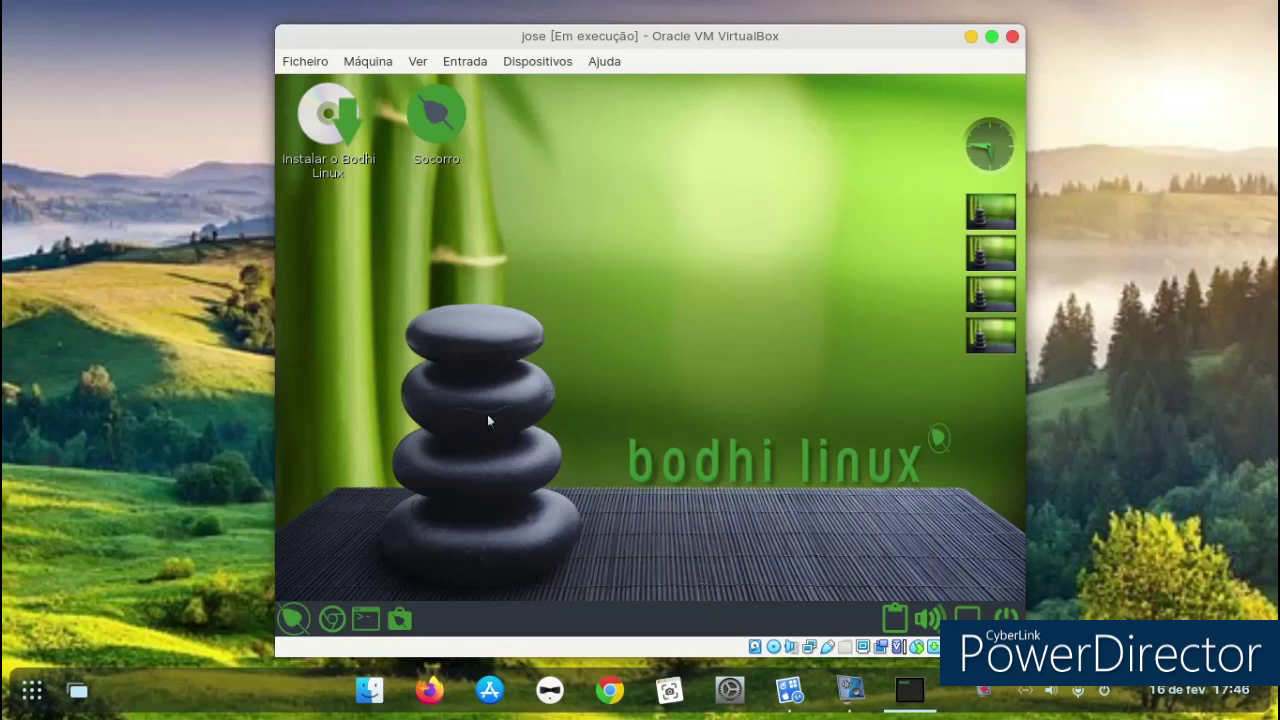
Launch and close the Screen Layout Editor, then reopen the Bodhi menu.
{"action": "left_click", "coordinate": [295, 620]}
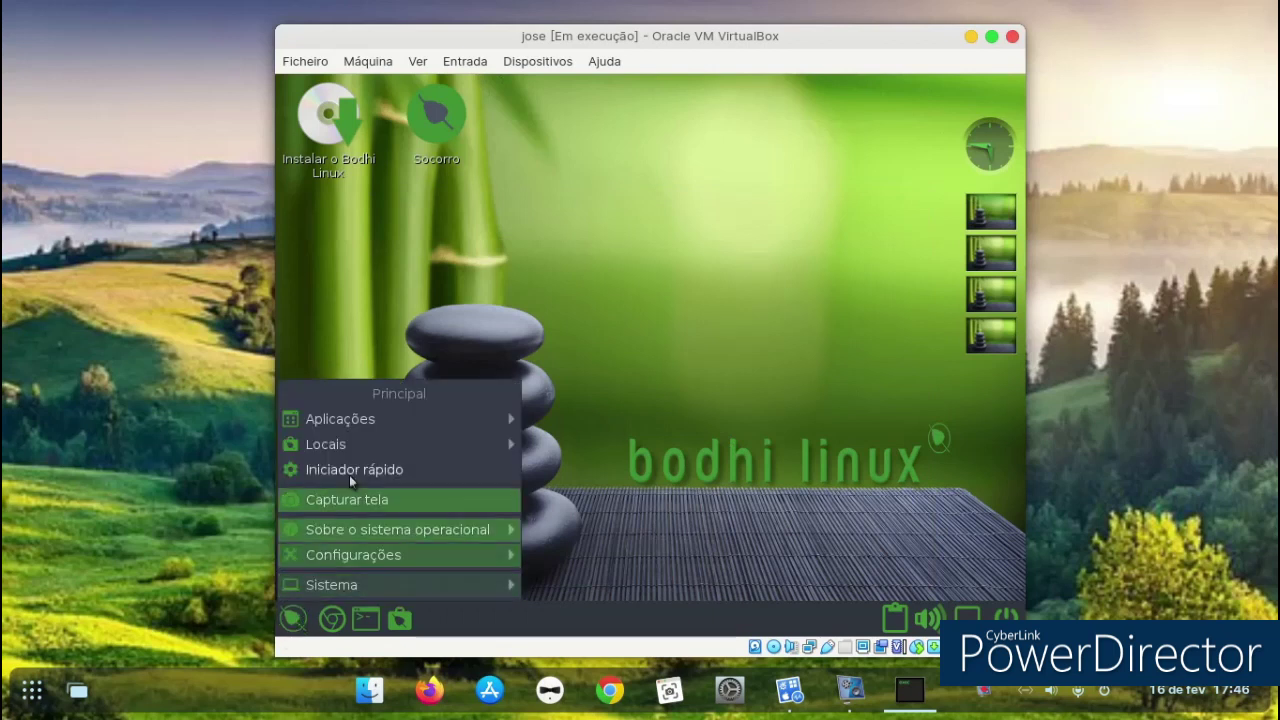
{"action": "mouse_move", "coordinate": [352, 440]}
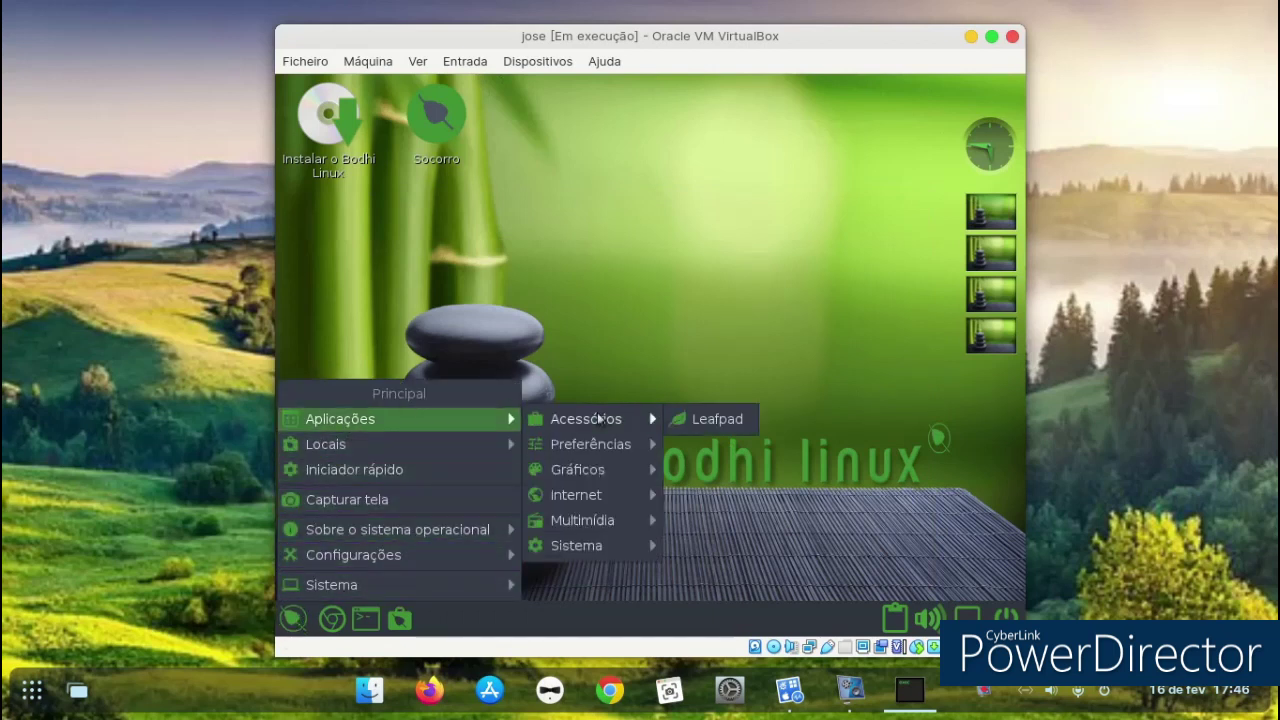
{"action": "mouse_move", "coordinate": [596, 419]}
{"action": "mouse_move", "coordinate": [596, 441]}
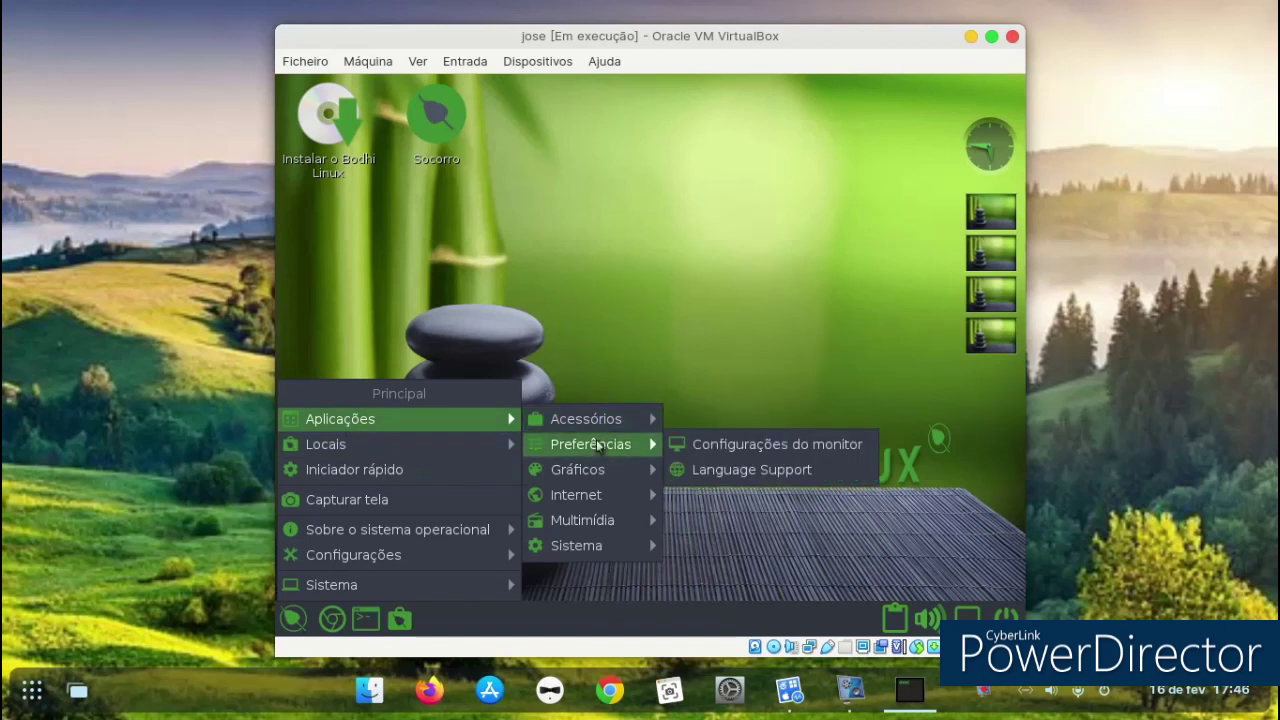
{"action": "left_click", "coordinate": [710, 445]}
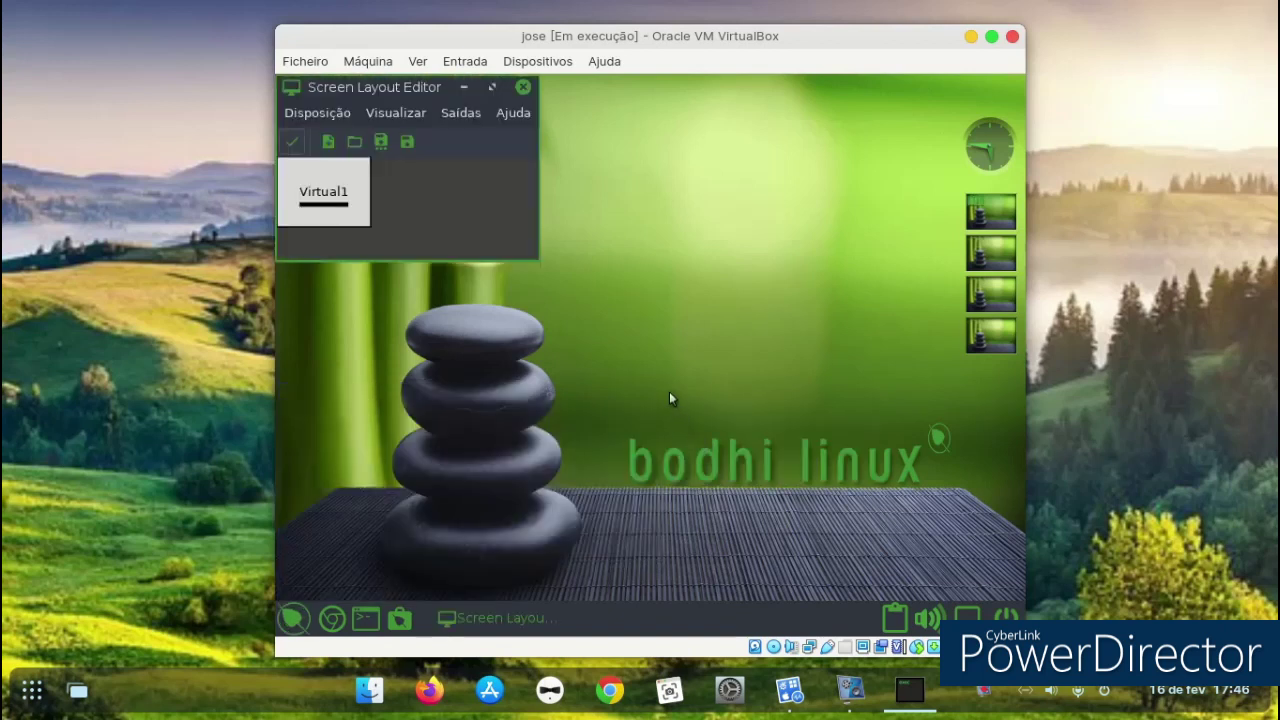
{"action": "left_click", "coordinate": [522, 88]}
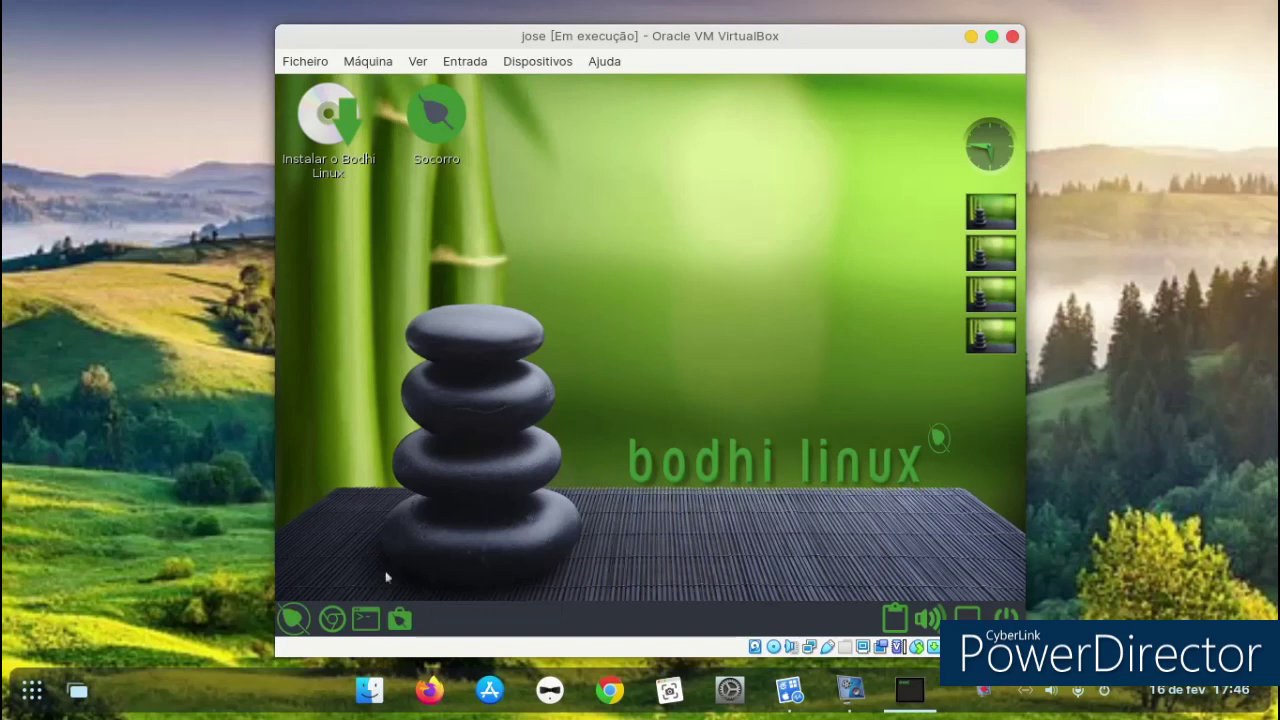
{"action": "left_click", "coordinate": [294, 619]}
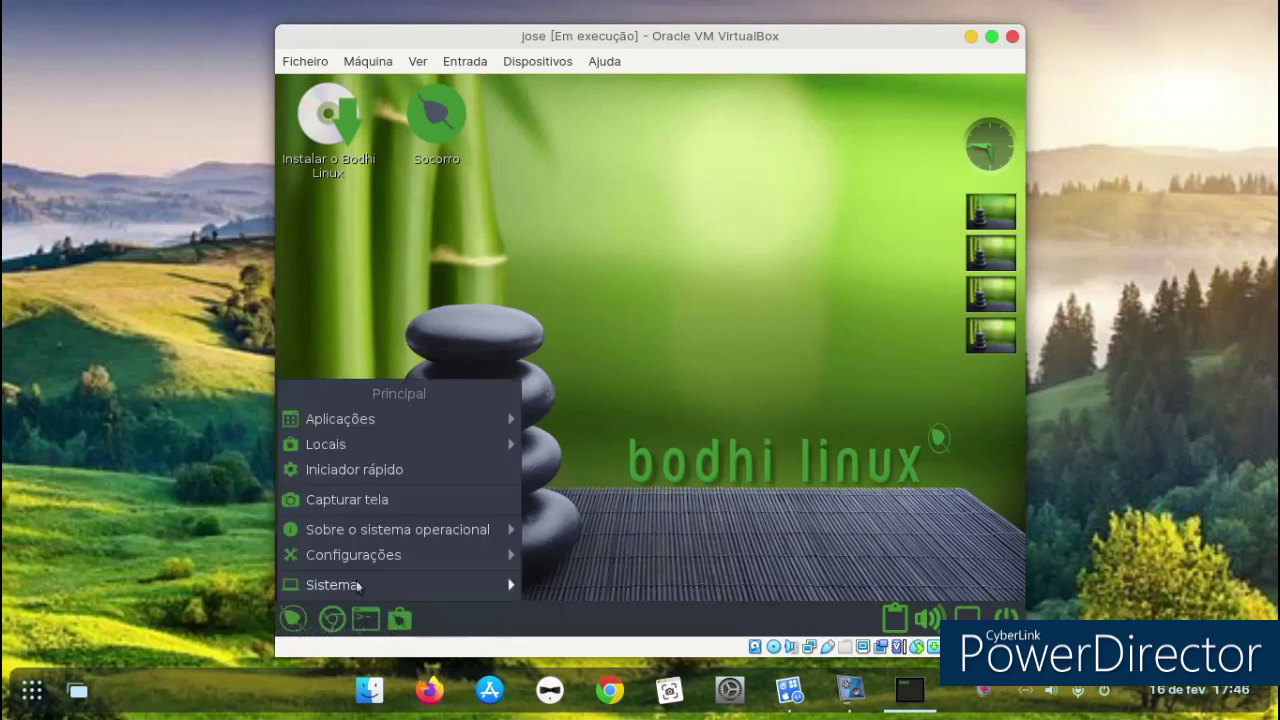
Launch Navegador de Internet Chromium from Aplicações > Internet and shift the VM window left.
{"action": "mouse_move", "coordinate": [381, 444]}
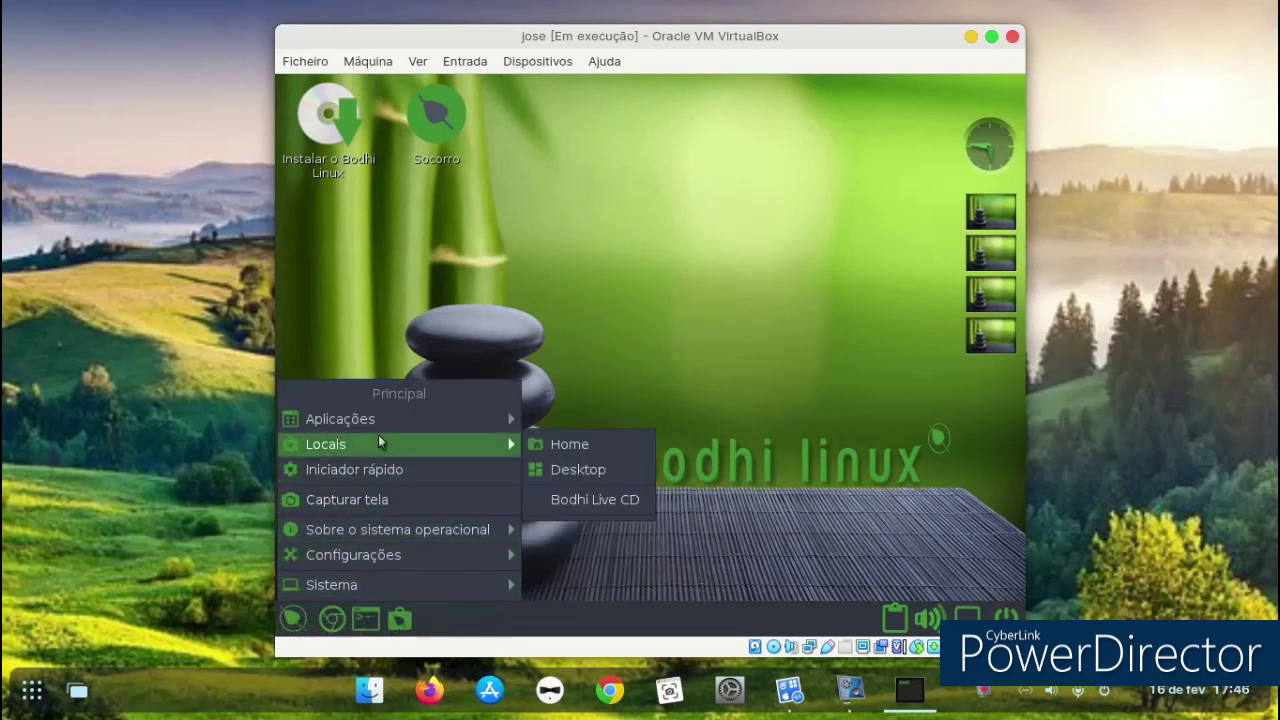
{"action": "mouse_move", "coordinate": [380, 422]}
{"action": "mouse_move", "coordinate": [612, 479]}
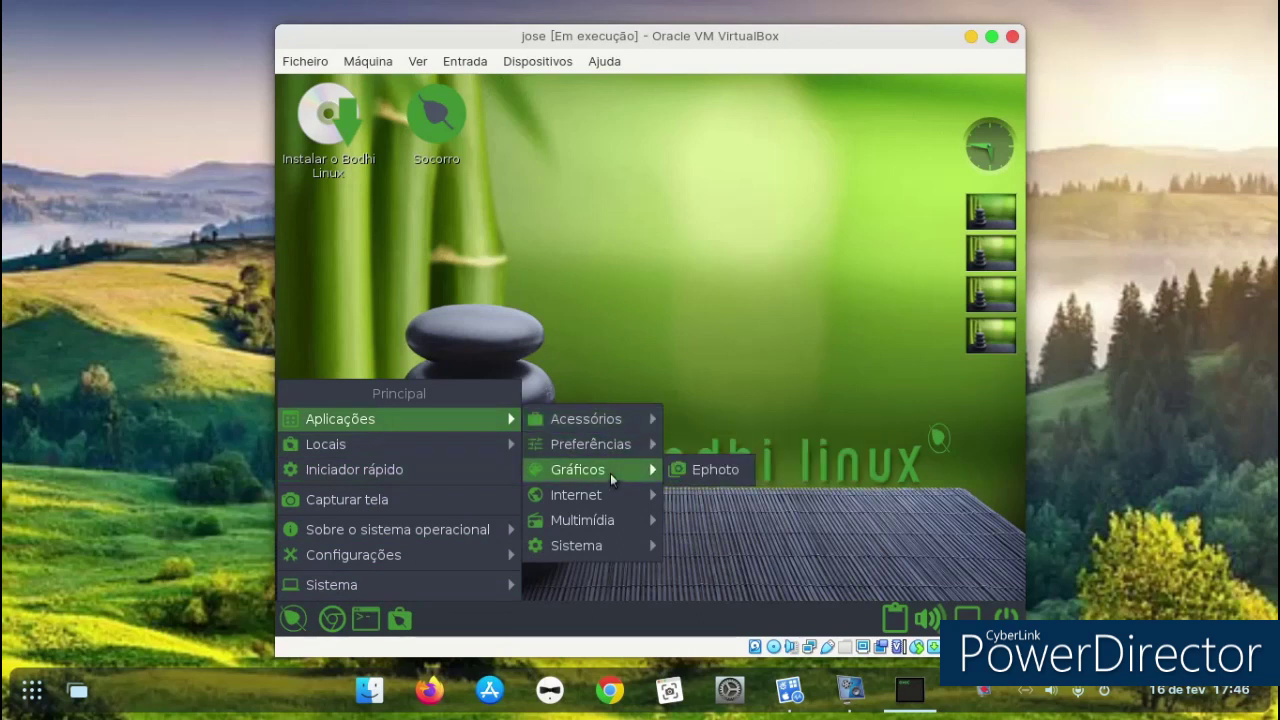
{"action": "mouse_move", "coordinate": [611, 505]}
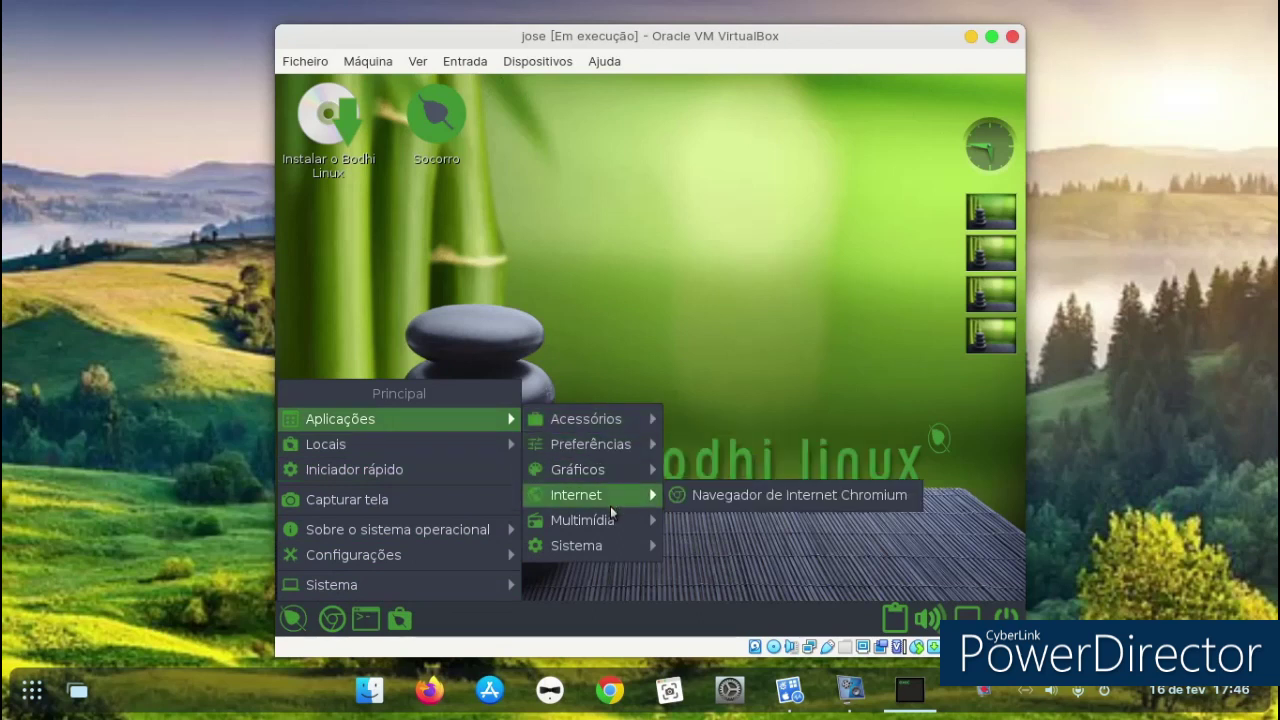
{"action": "left_click", "coordinate": [698, 502]}
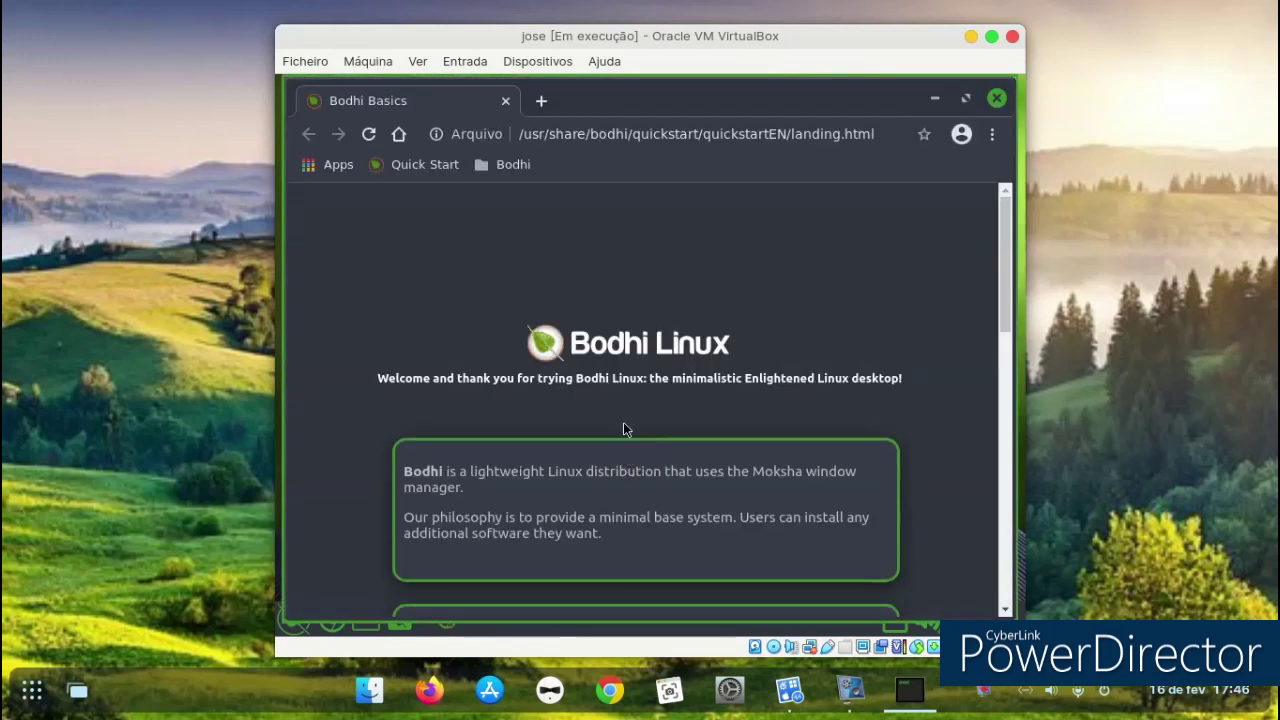
{"action": "left_click_drag", "start_coordinate": [473, 45], "coordinate": [257, 33]}
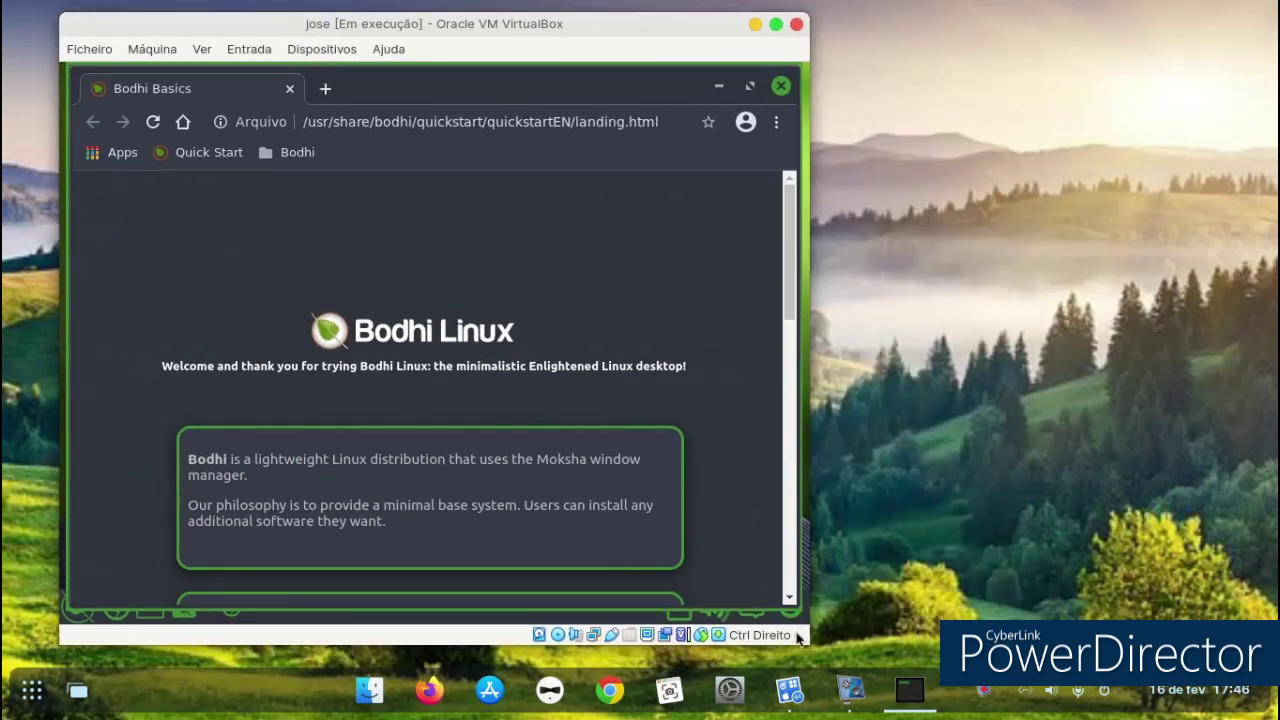
Enlarge the VM window and switch it to Ver > Modo Escalado.
{"action": "left_click_drag", "start_coordinate": [797, 634], "coordinate": [1212, 668]}
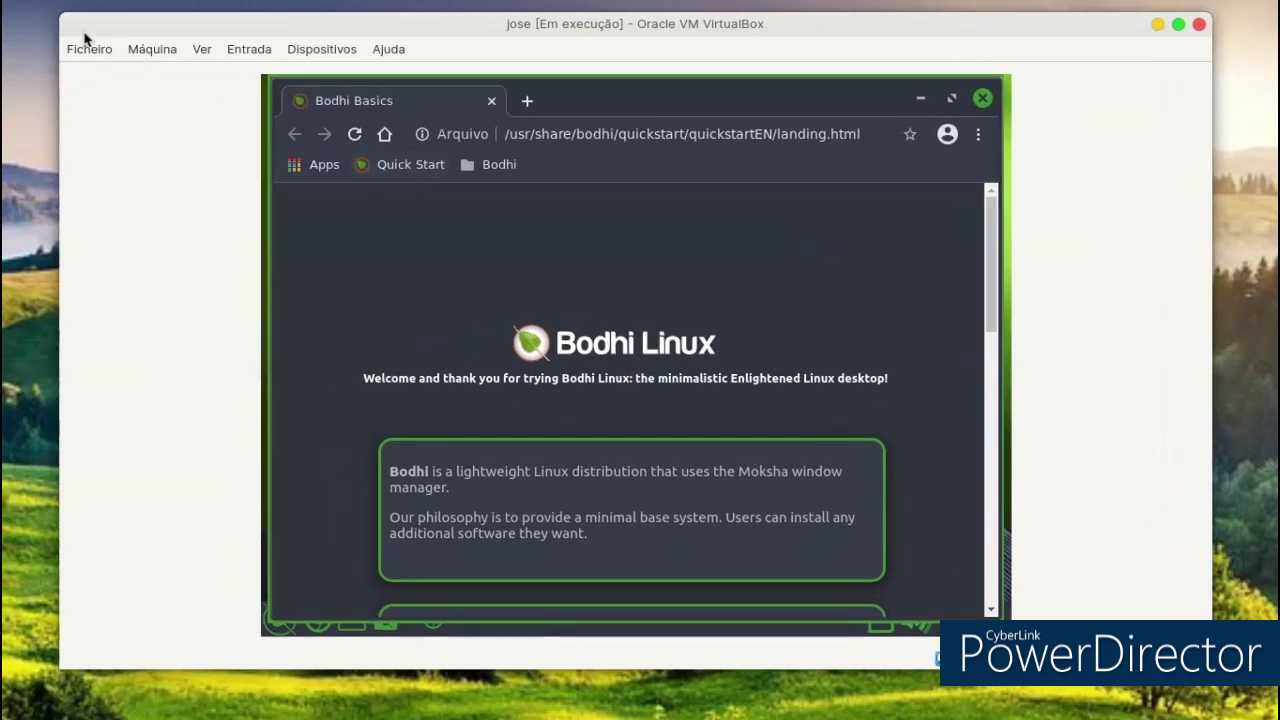
{"action": "left_click", "coordinate": [143, 50]}
{"action": "mouse_move", "coordinate": [201, 55]}
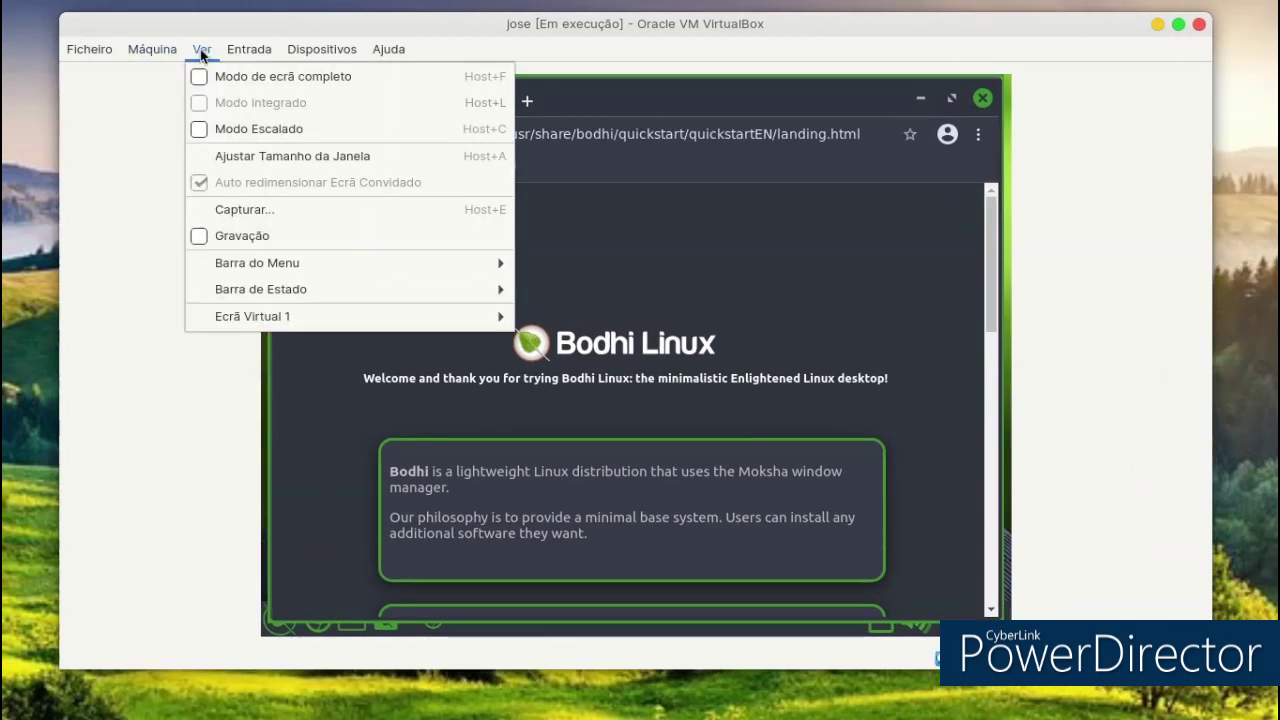
{"action": "left_click", "coordinate": [204, 129]}
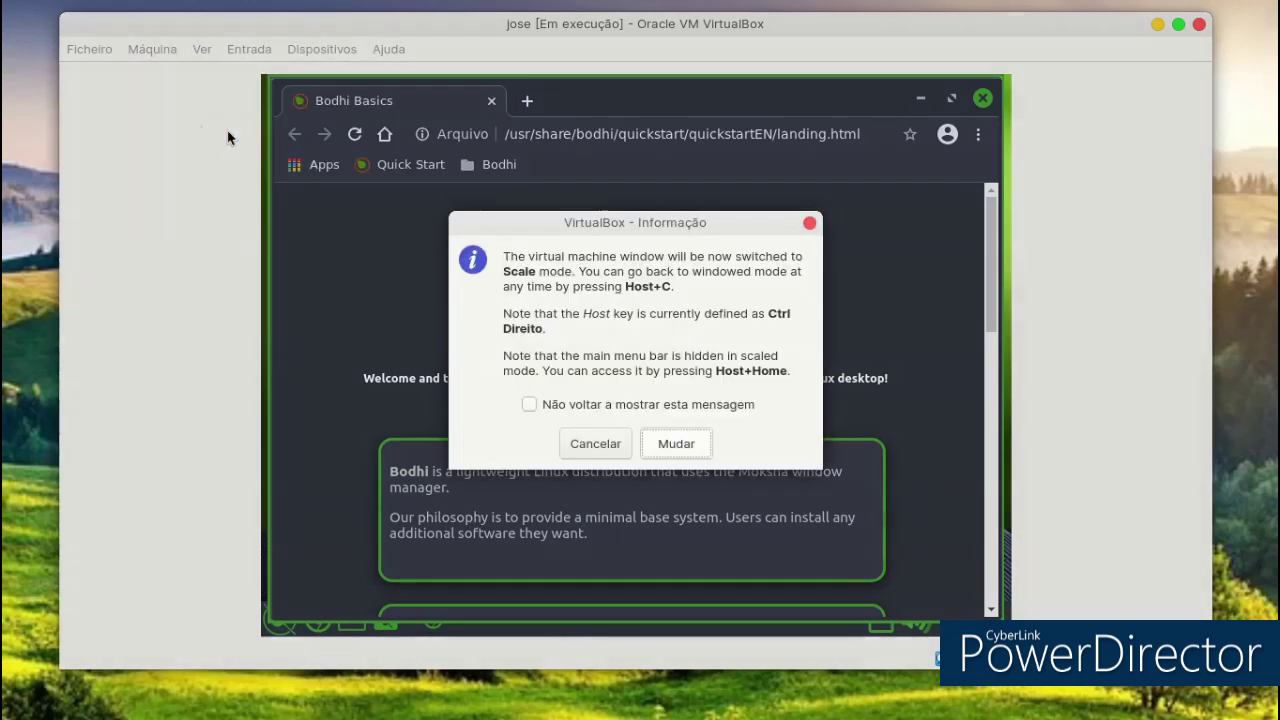
{"action": "left_click", "coordinate": [664, 445]}
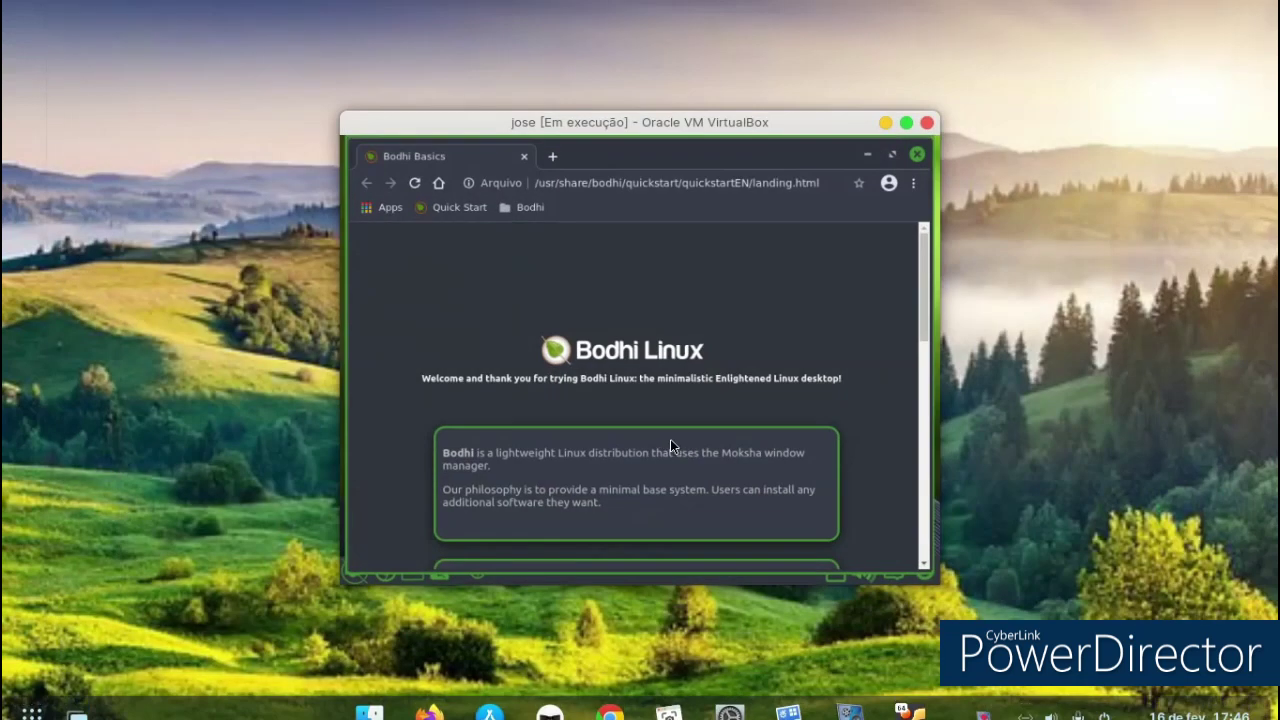
Reposition and maximize the scaled VM window, then scroll through the Bodhi Basics page.
{"action": "left_click_drag", "start_coordinate": [609, 126], "coordinate": [340, 81]}
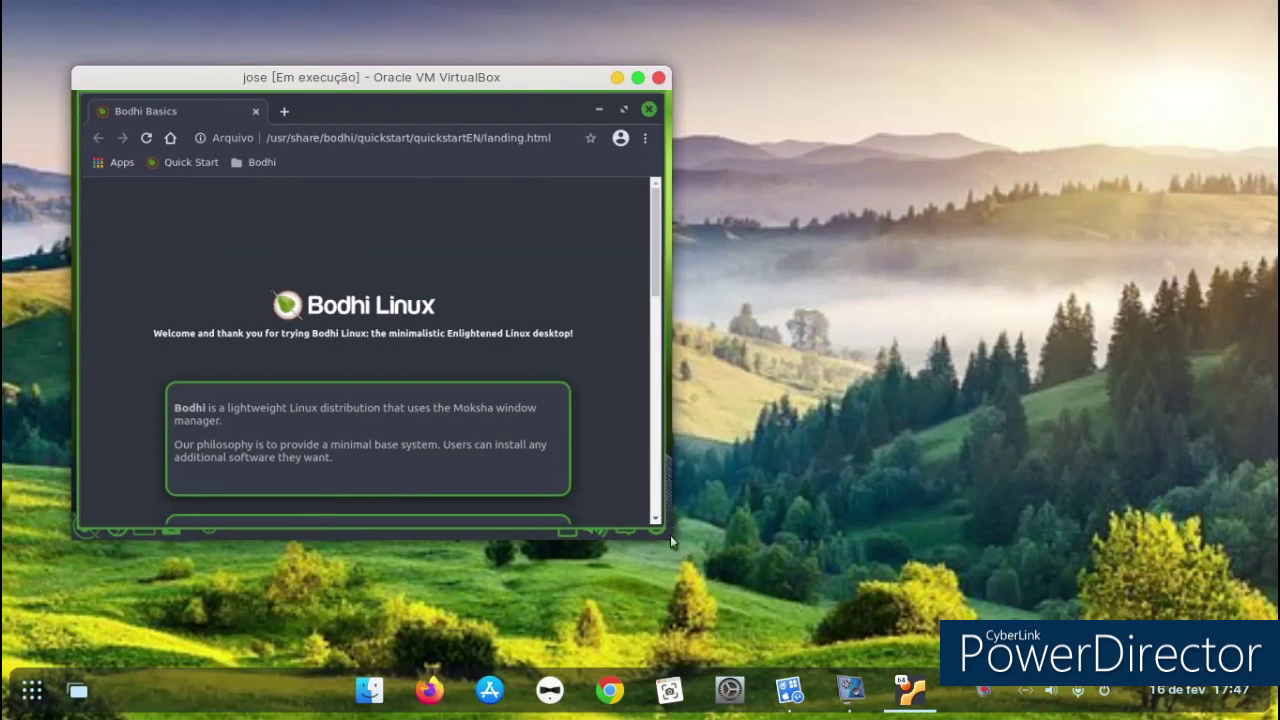
{"action": "left_click_drag", "start_coordinate": [662, 530], "coordinate": [807, 537]}
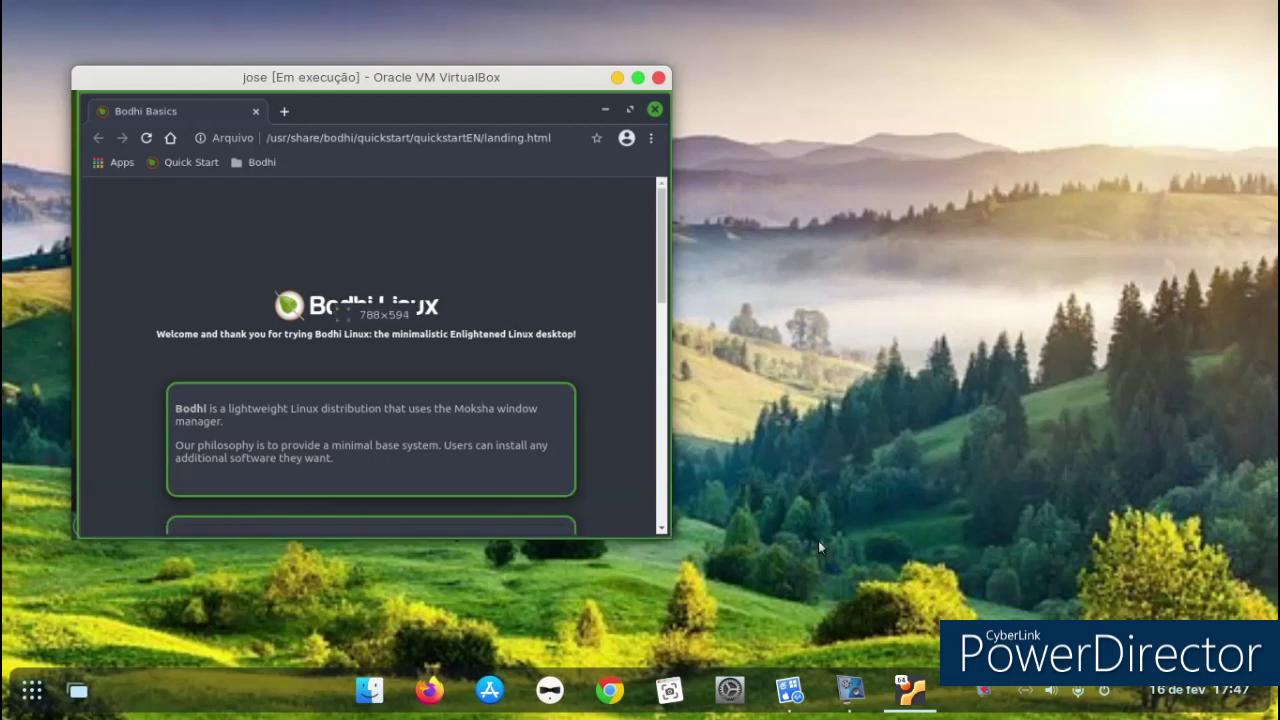
{"action": "left_click", "coordinate": [656, 528]}
{"action": "left_click", "coordinate": [637, 78]}
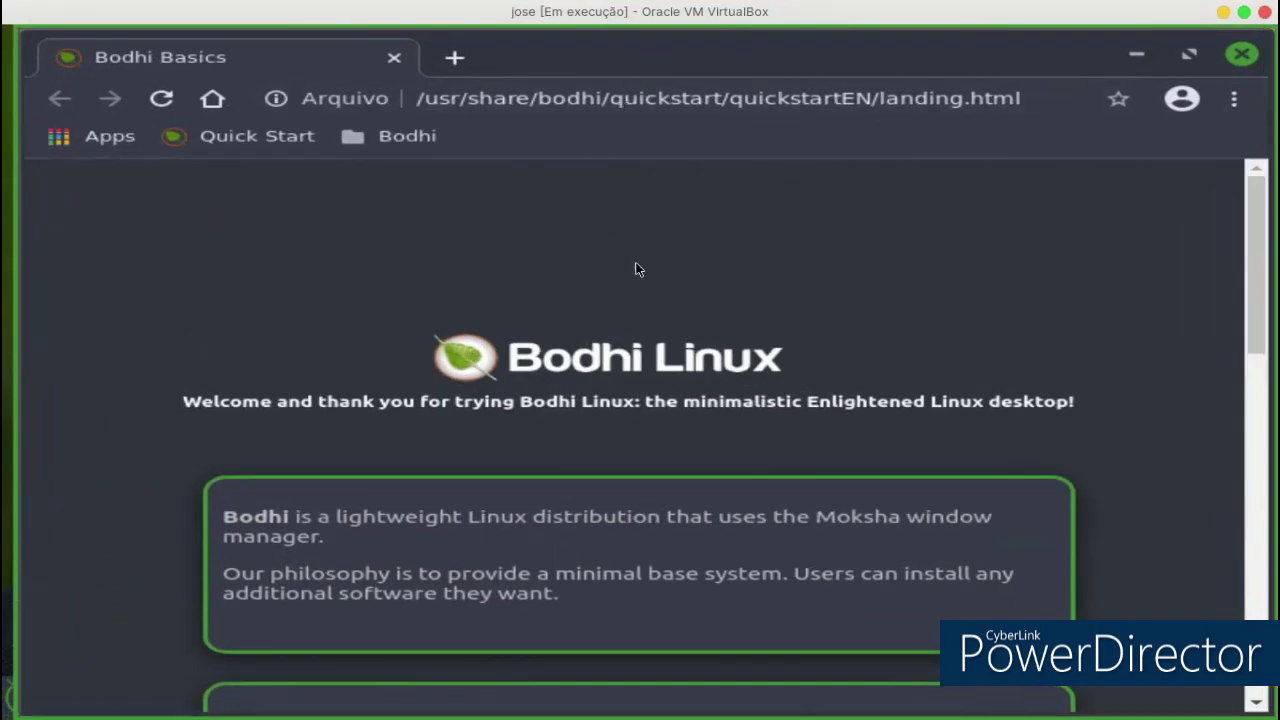
{"action": "scroll", "coordinate": [1229, 342], "scroll_direction": "down", "scroll_amount": 3}
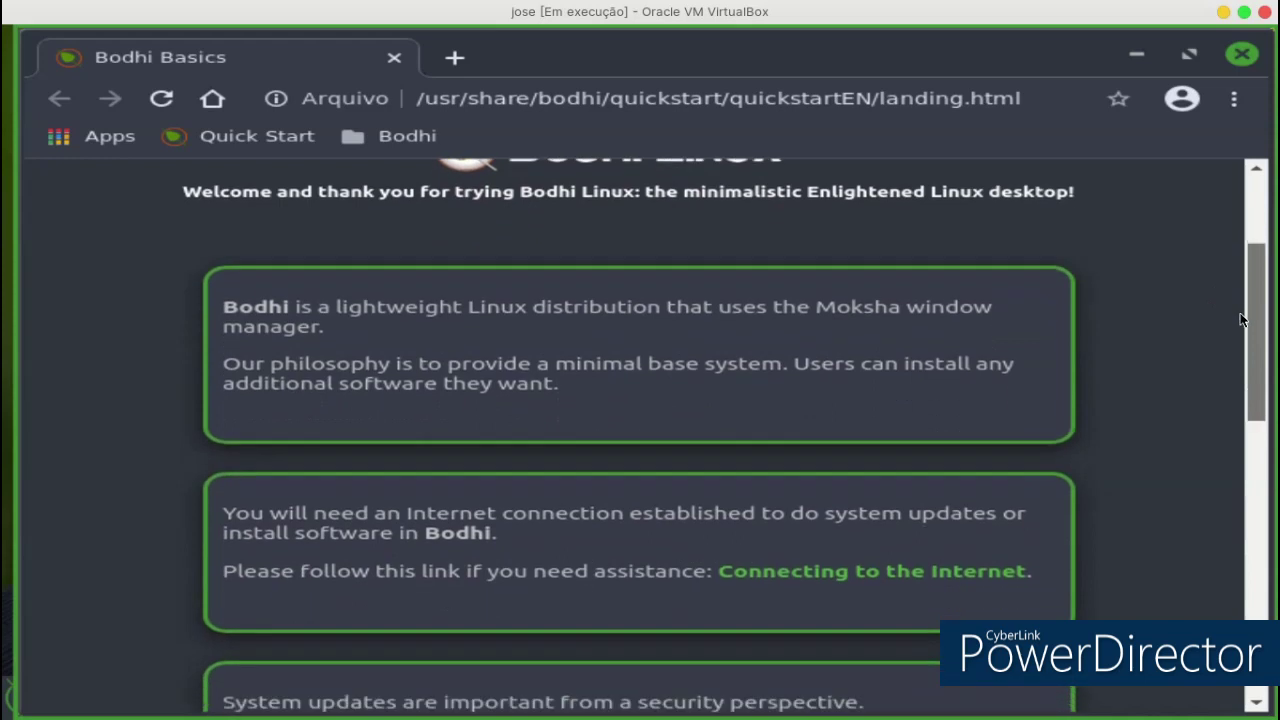
{"action": "scroll", "coordinate": [1221, 337], "scroll_direction": "down", "scroll_amount": 3}
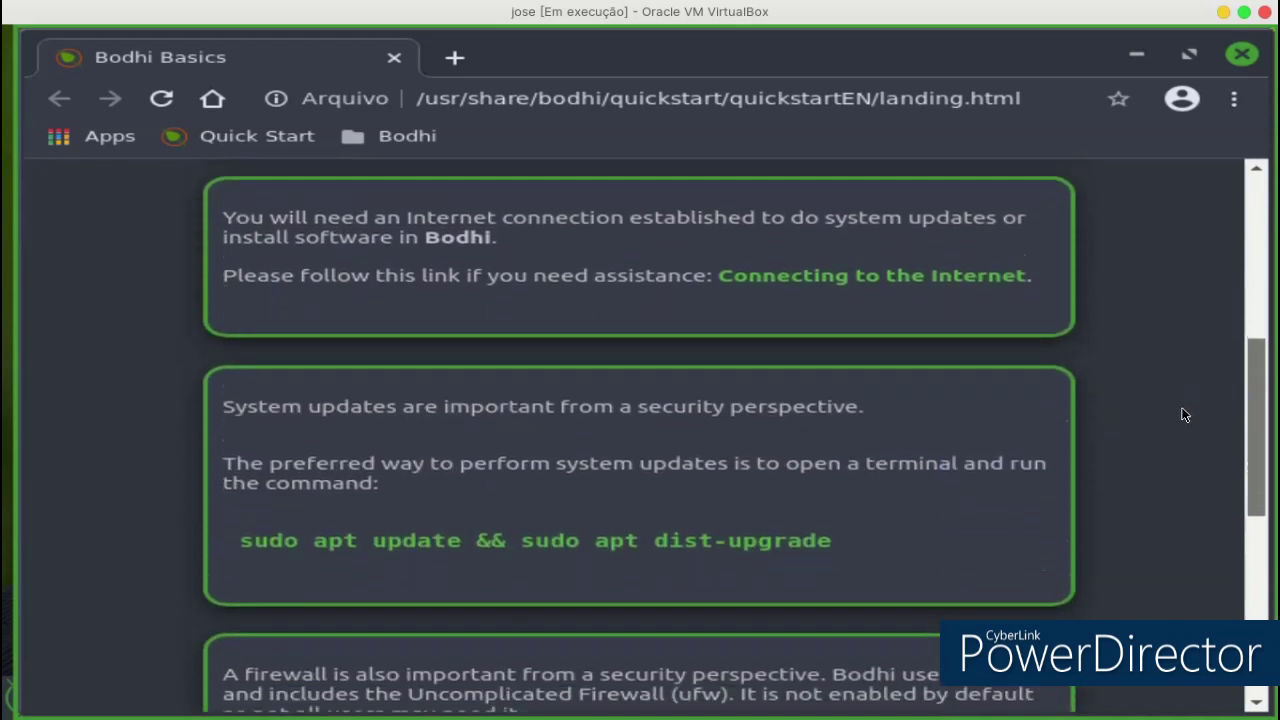
{"action": "scroll", "coordinate": [1170, 444], "scroll_direction": "down", "scroll_amount": 2}
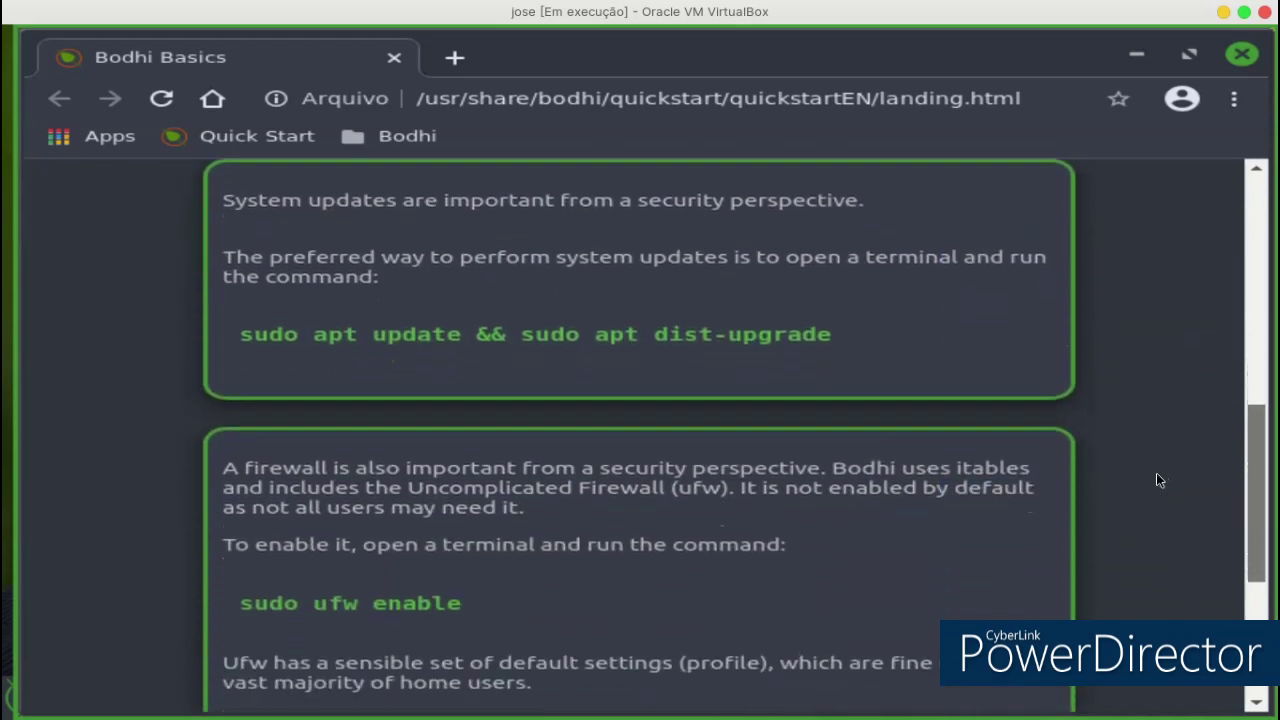
{"action": "scroll", "coordinate": [1150, 470], "scroll_direction": "up", "scroll_amount": 10}
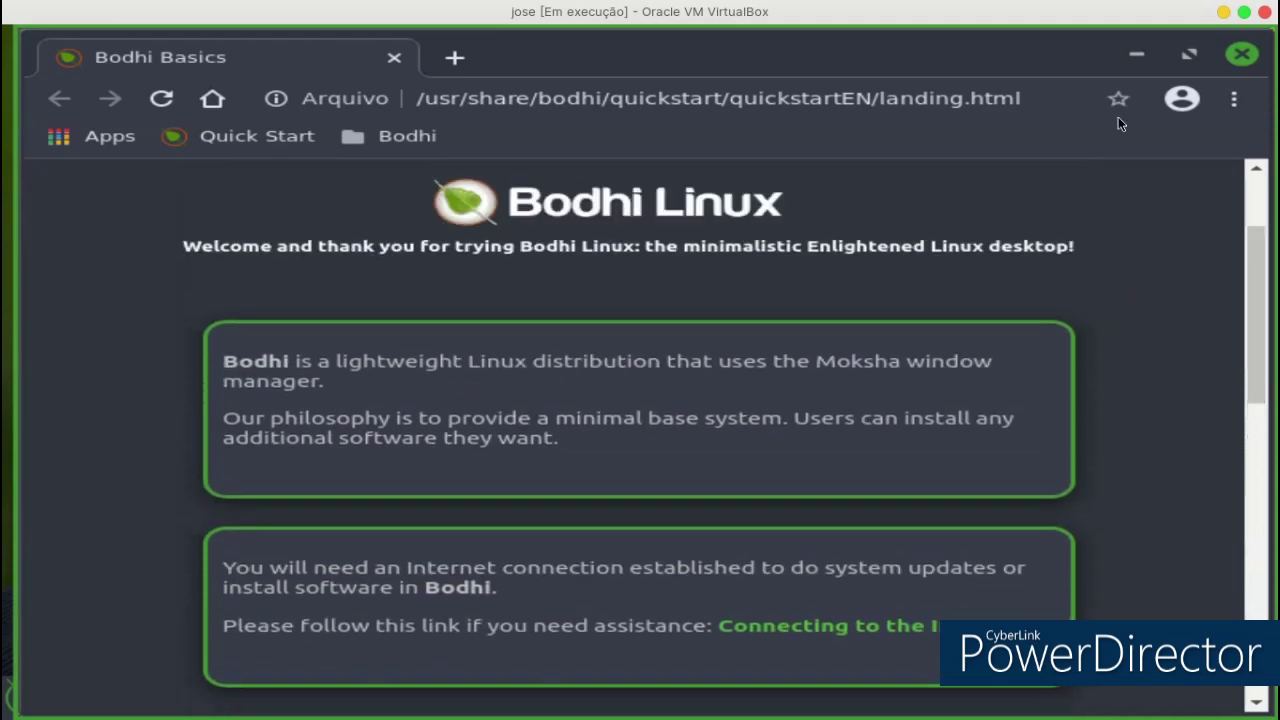
Close Chromium and open the shelf panel's settings from Configurações > Painéis.
{"action": "left_click", "coordinate": [1242, 56]}
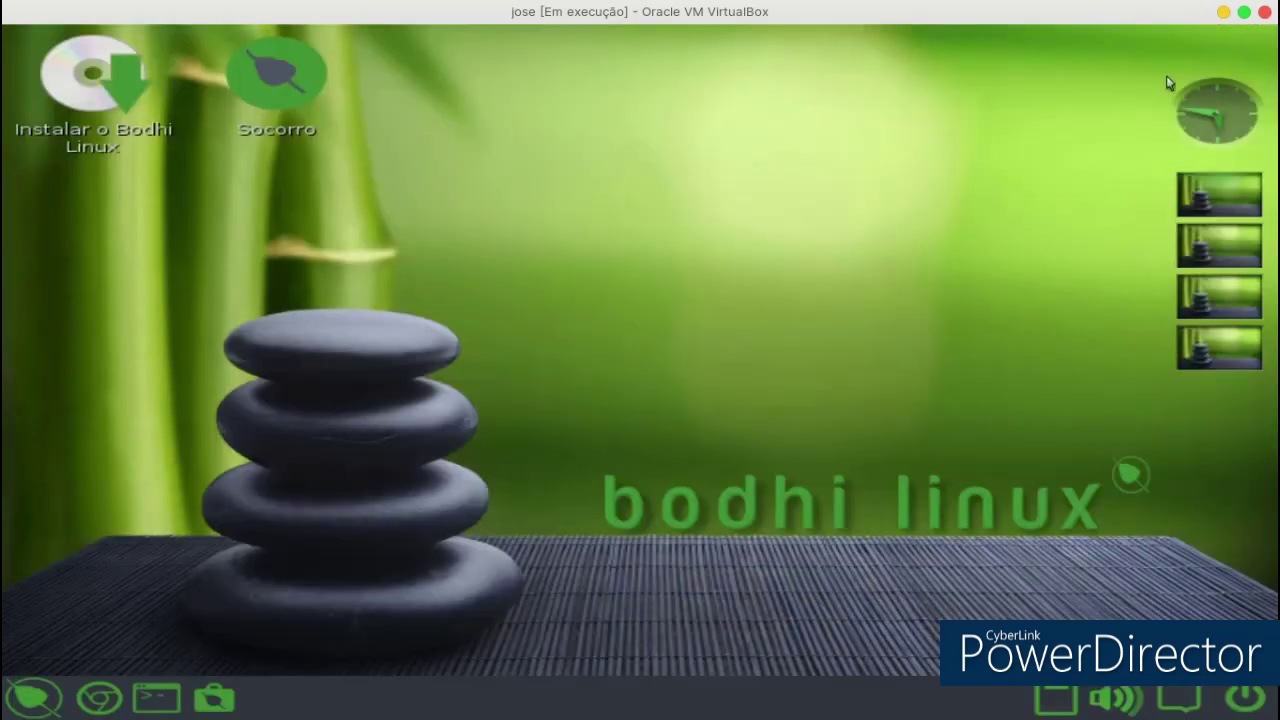
{"action": "left_click", "coordinate": [33, 698]}
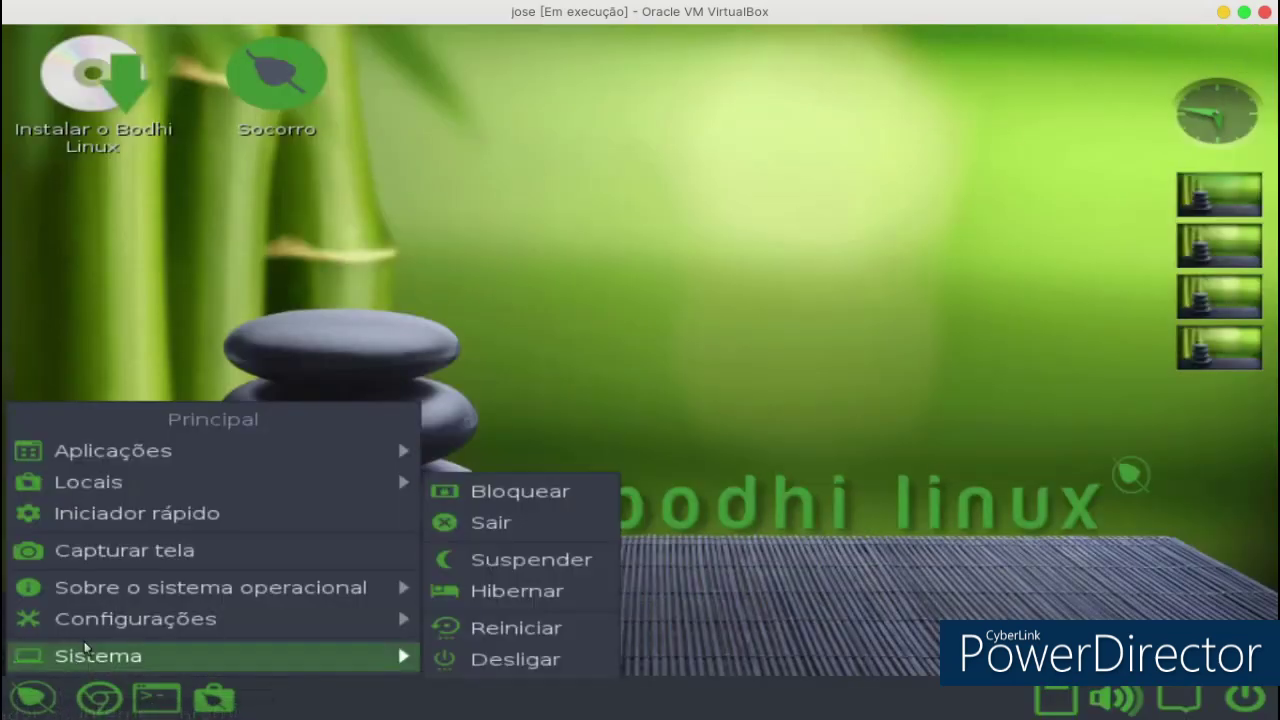
{"action": "mouse_move", "coordinate": [112, 624]}
{"action": "left_click", "coordinate": [508, 559]}
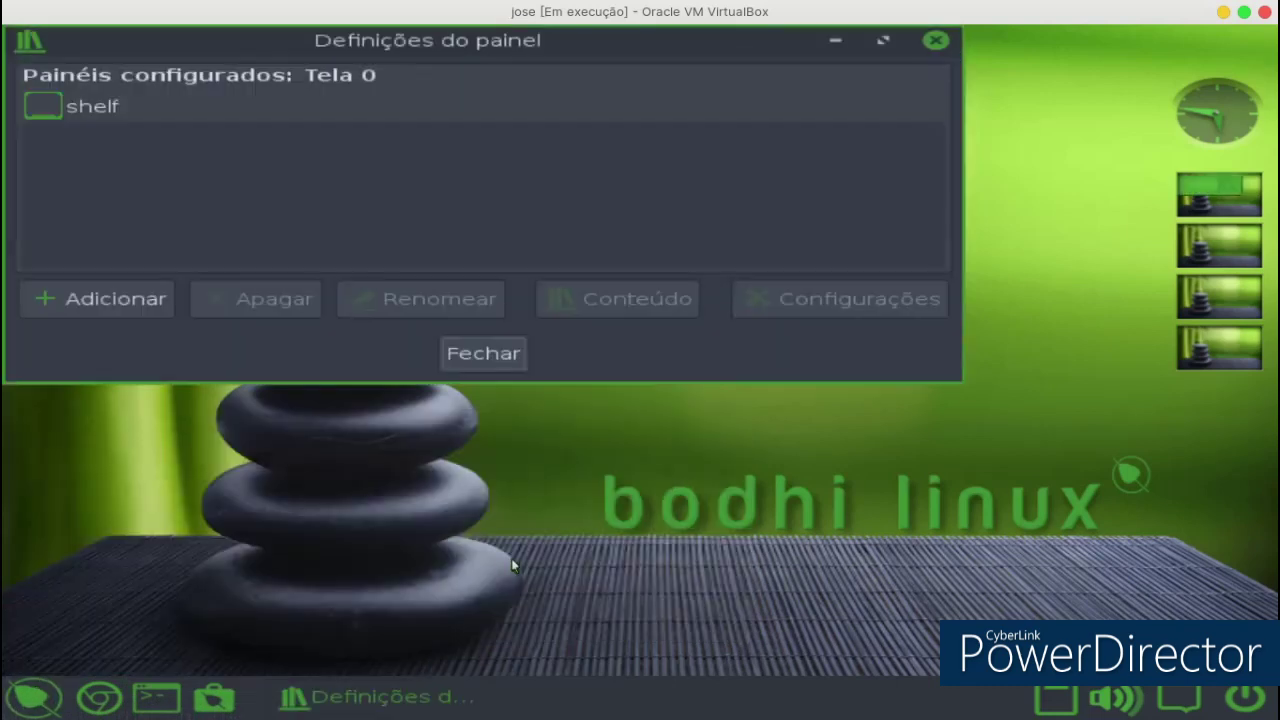
{"action": "left_click", "coordinate": [262, 108]}
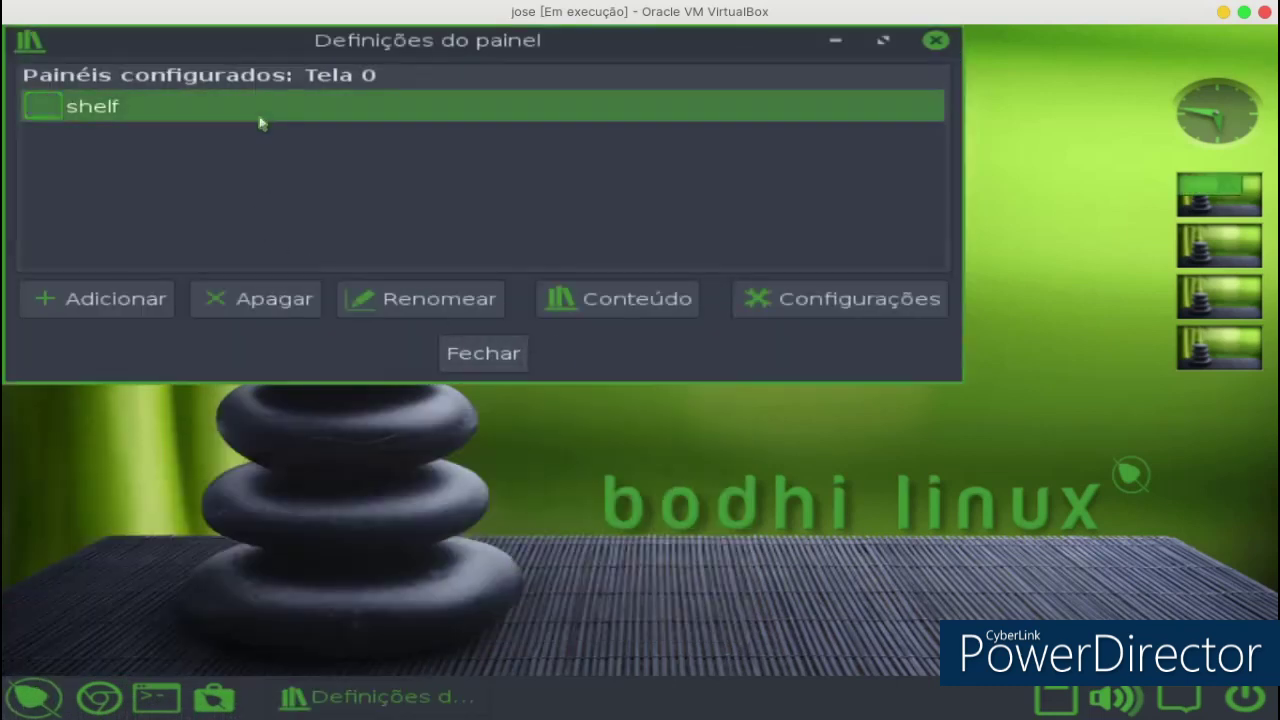
{"action": "left_click", "coordinate": [847, 296]}
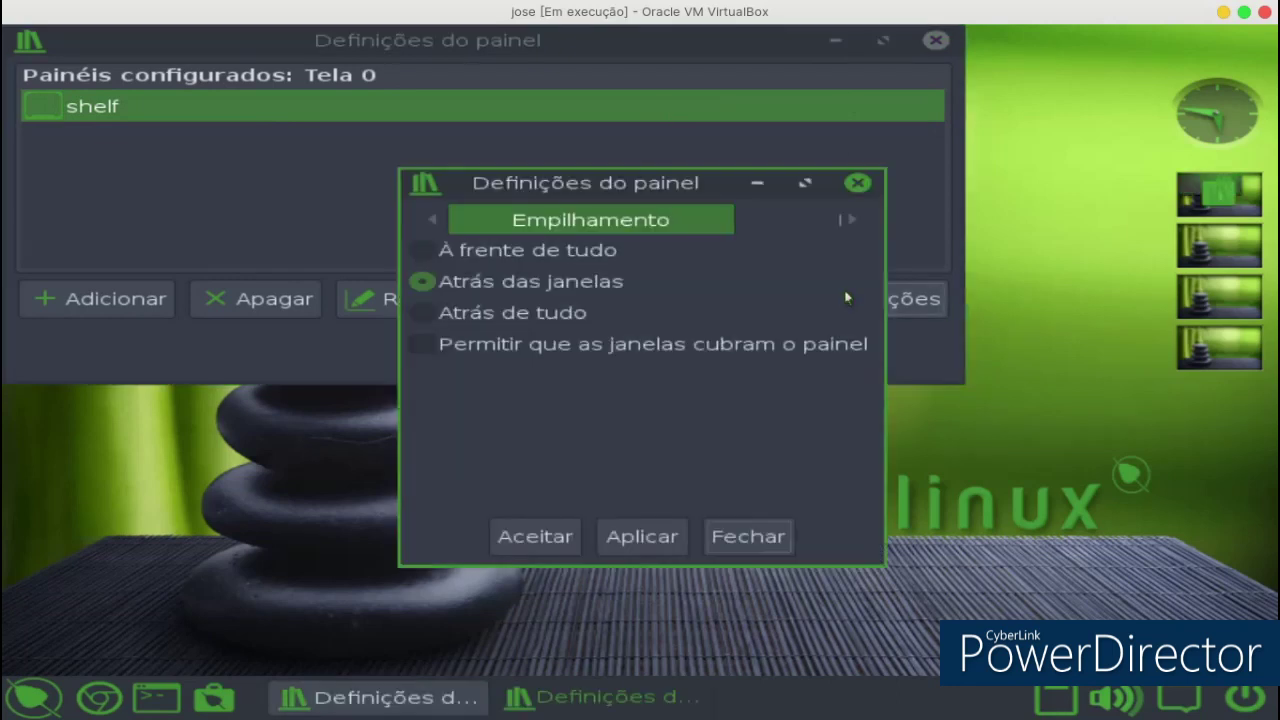
Close both panel settings dialogs and launch the Terminology terminal.
{"action": "left_click", "coordinate": [859, 179]}
{"action": "left_click", "coordinate": [935, 40]}
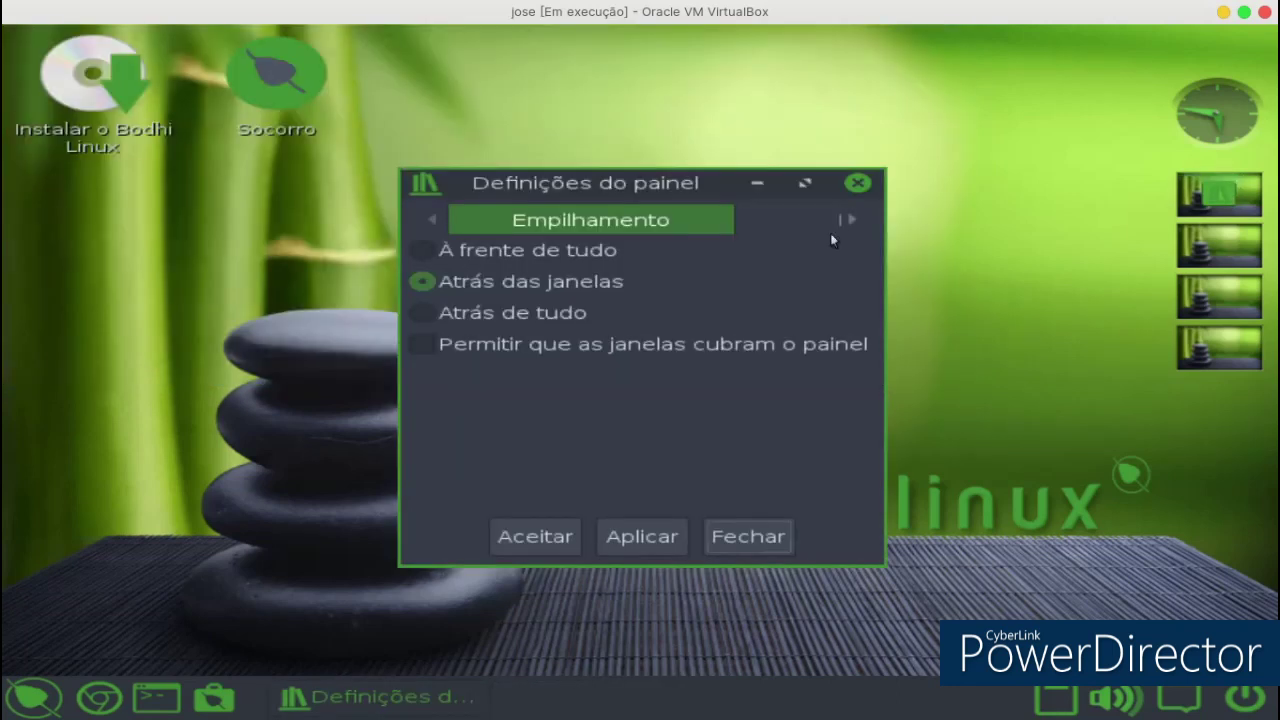
{"action": "left_click", "coordinate": [856, 184]}
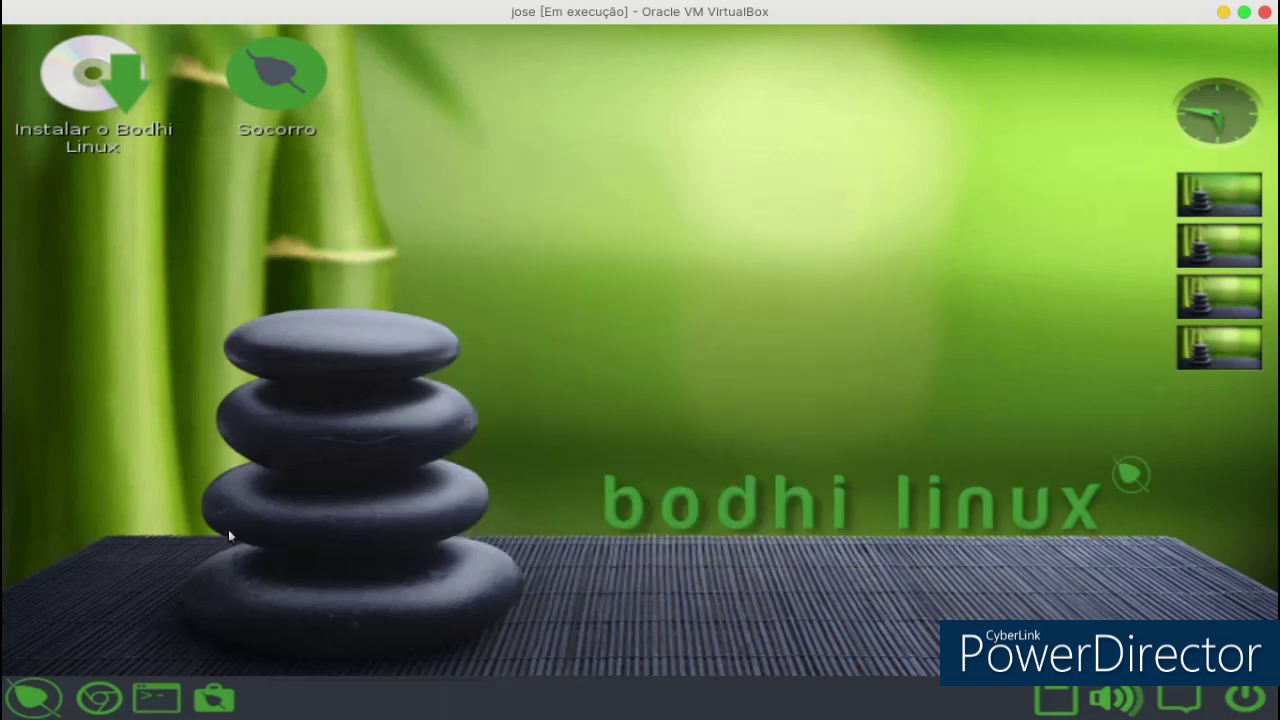
{"action": "left_click", "coordinate": [160, 697]}
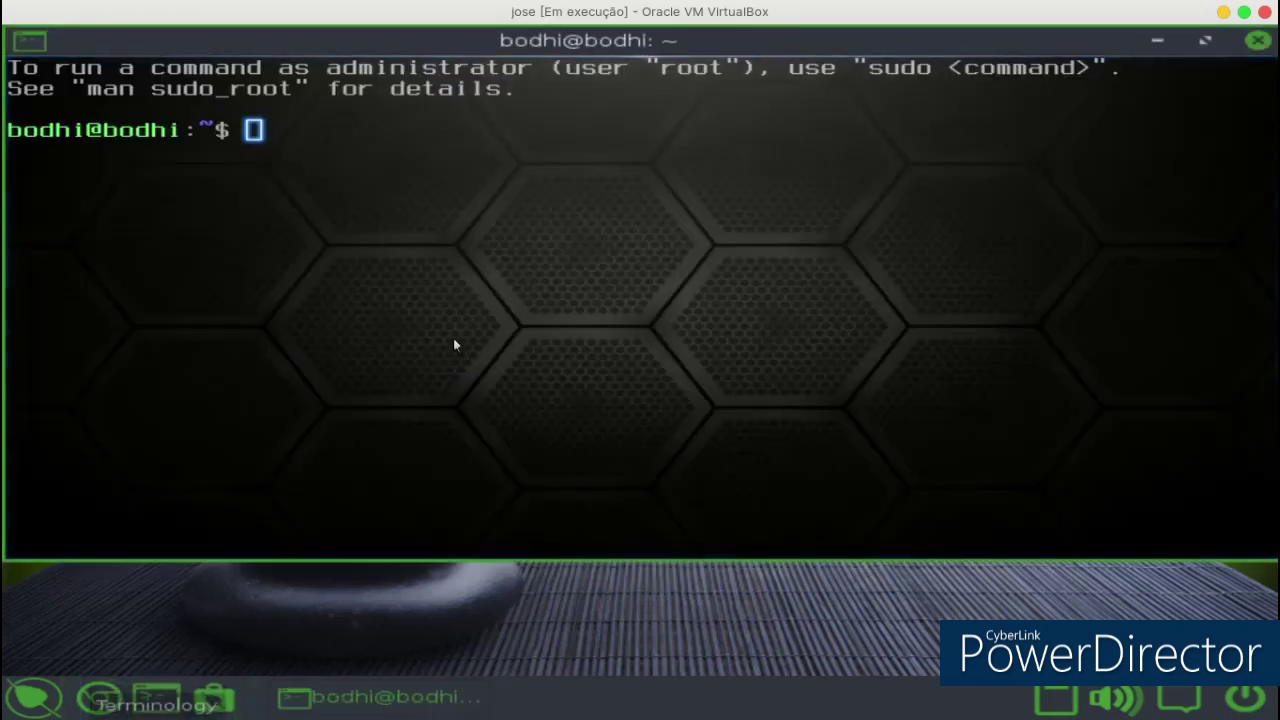
Close the terminal, select the Instalar o Bodhi Linux icon, and close the file manager.
{"action": "left_click_drag", "start_coordinate": [1034, 40], "coordinate": [1002, 92]}
{"action": "left_click", "coordinate": [1257, 93]}
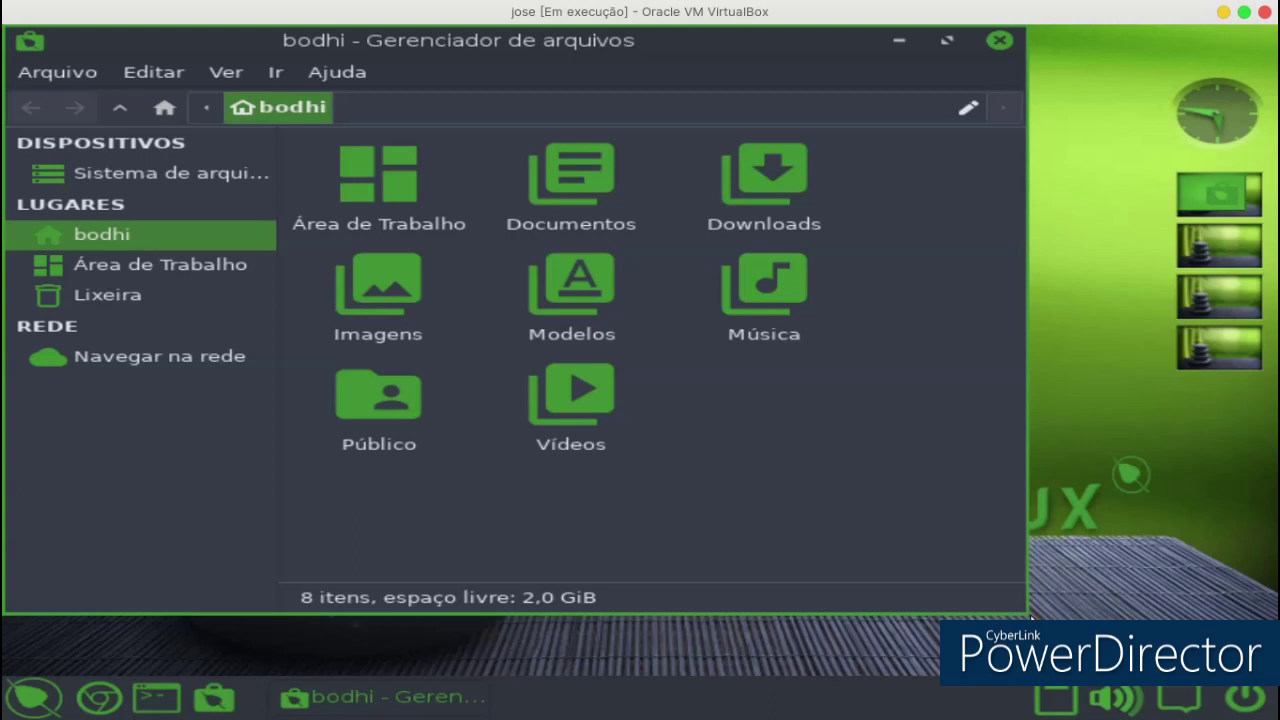
{"action": "left_click_drag", "start_coordinate": [864, 57], "coordinate": [966, 99]}
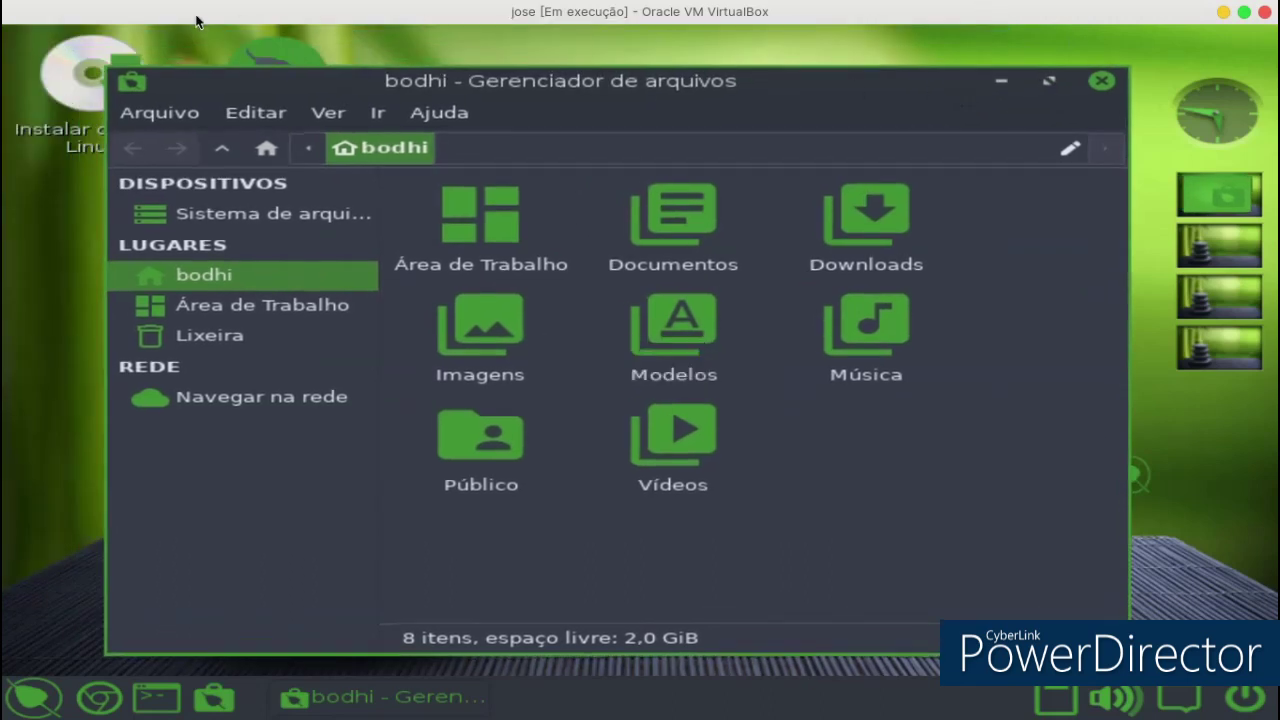
{"action": "left_click", "coordinate": [107, 65]}
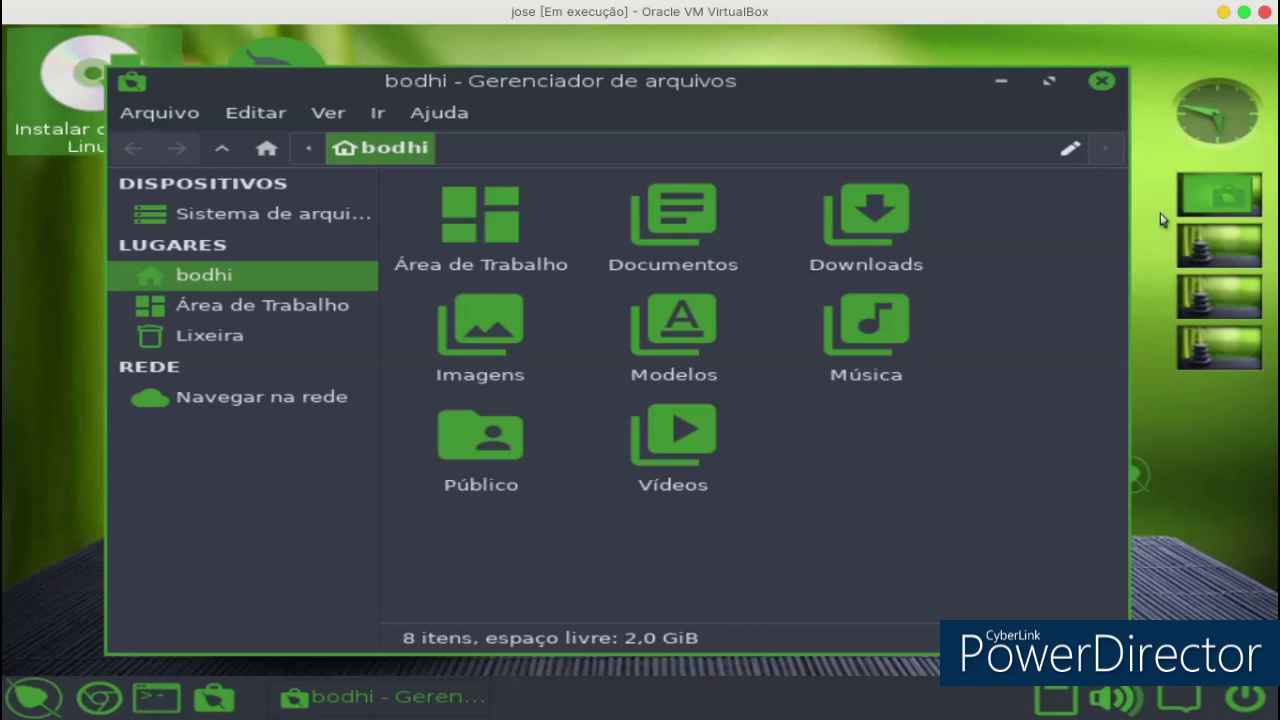
{"action": "left_click", "coordinate": [1097, 86]}
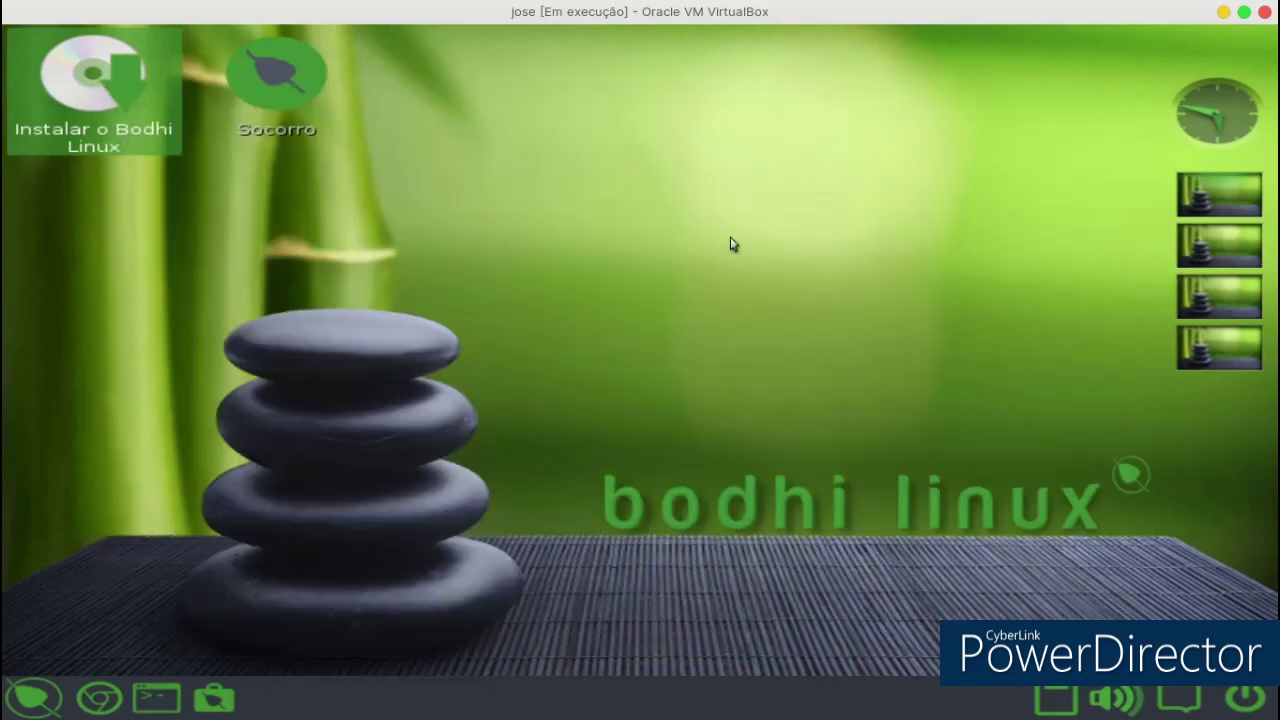
{"action": "left_click", "coordinate": [30, 700]}
{"action": "left_click", "coordinate": [1116, 700]}
{"action": "left_click", "coordinate": [1062, 703]}
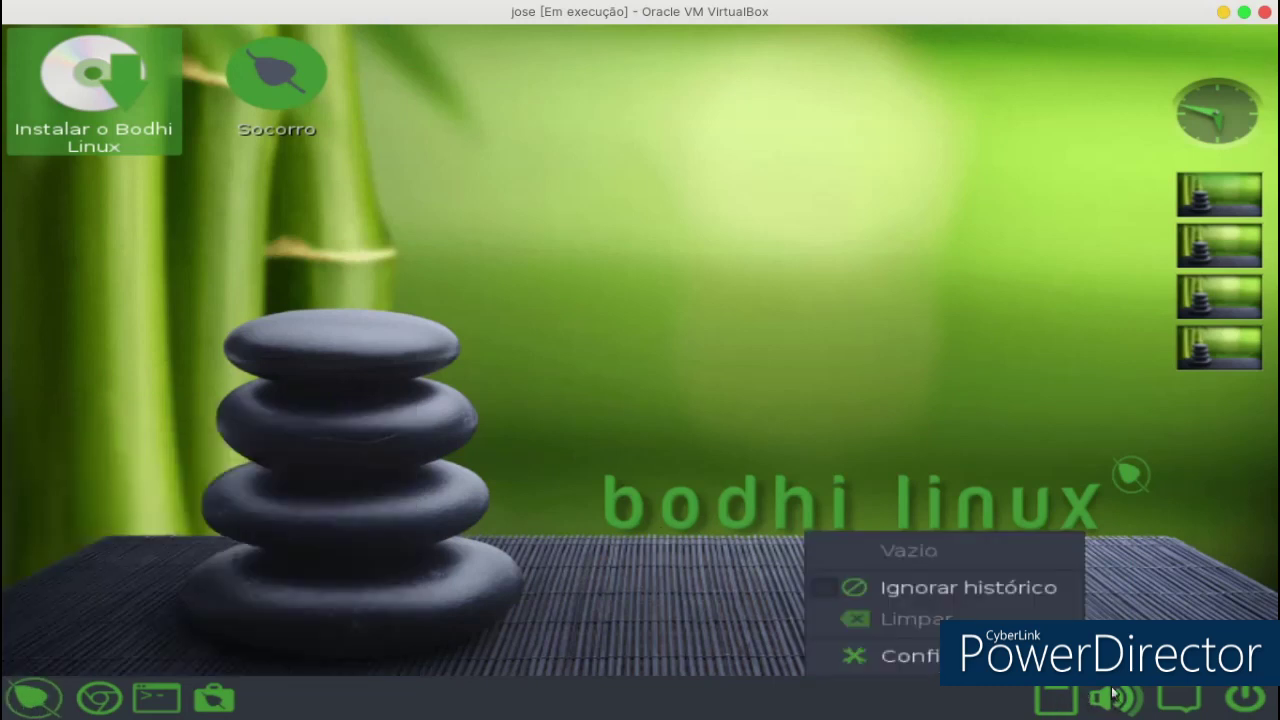
{"action": "left_click", "coordinate": [1186, 703]}
{"action": "left_click", "coordinate": [1186, 703]}
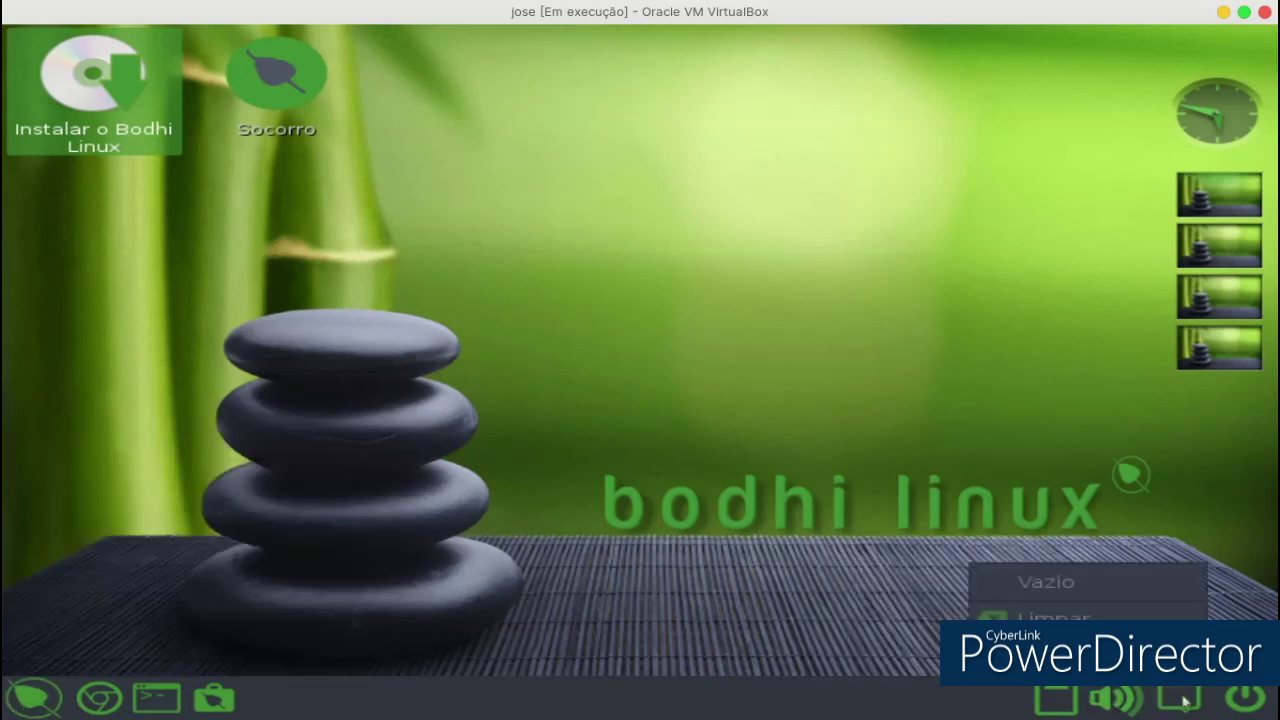
{"action": "left_click", "coordinate": [1243, 703]}
{"action": "left_click", "coordinate": [1243, 703]}
{"action": "left_click", "coordinate": [1188, 708]}
{"action": "left_click", "coordinate": [1165, 688]}
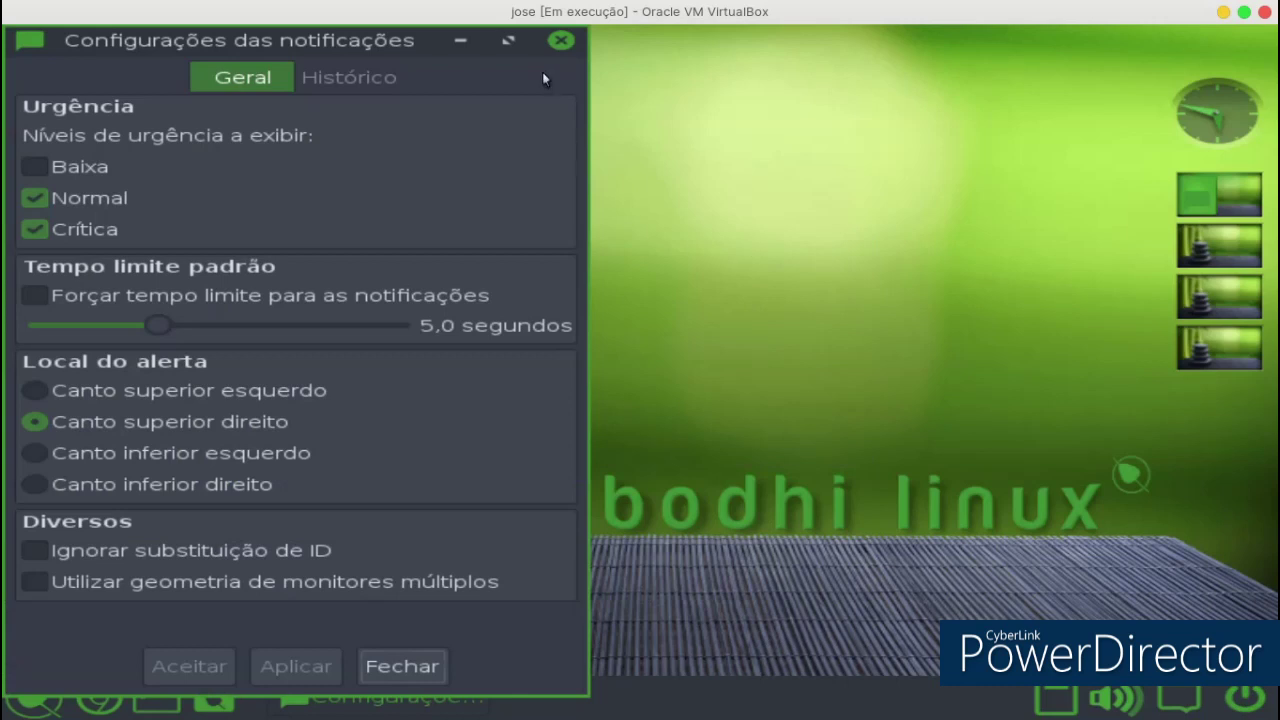
{"action": "left_click", "coordinate": [561, 41]}
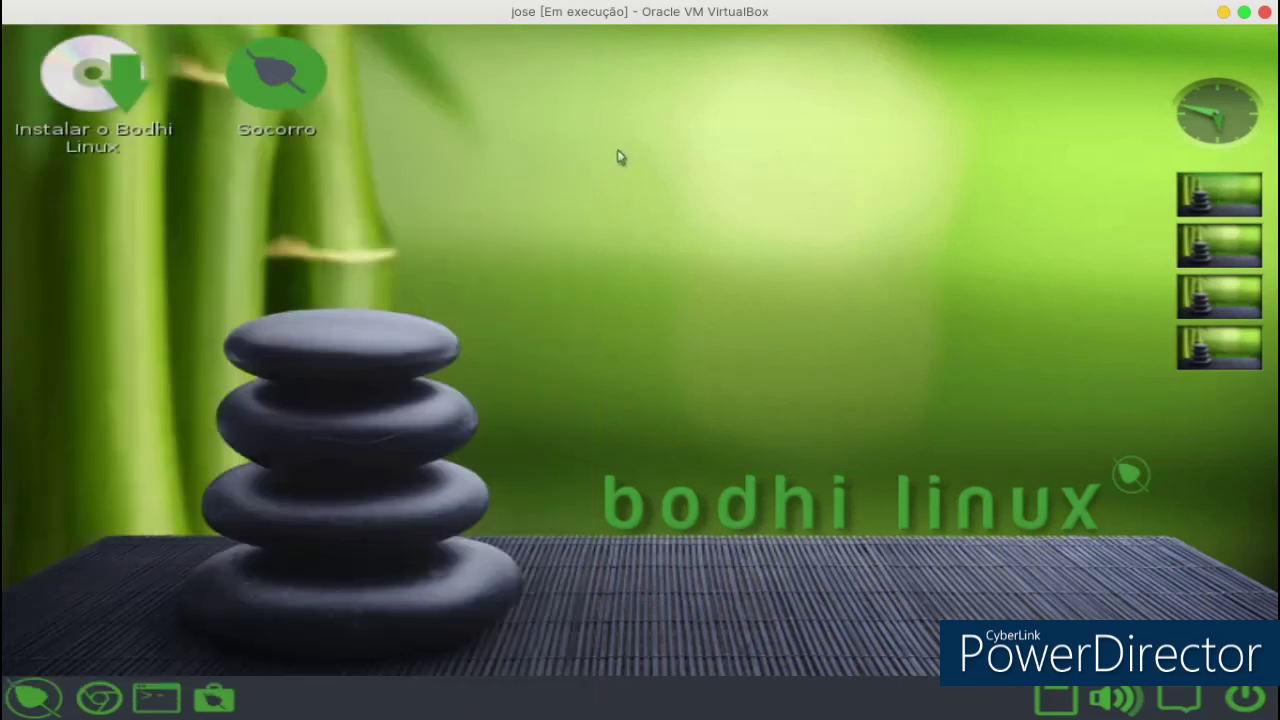
{"action": "left_click", "coordinate": [28, 710]}
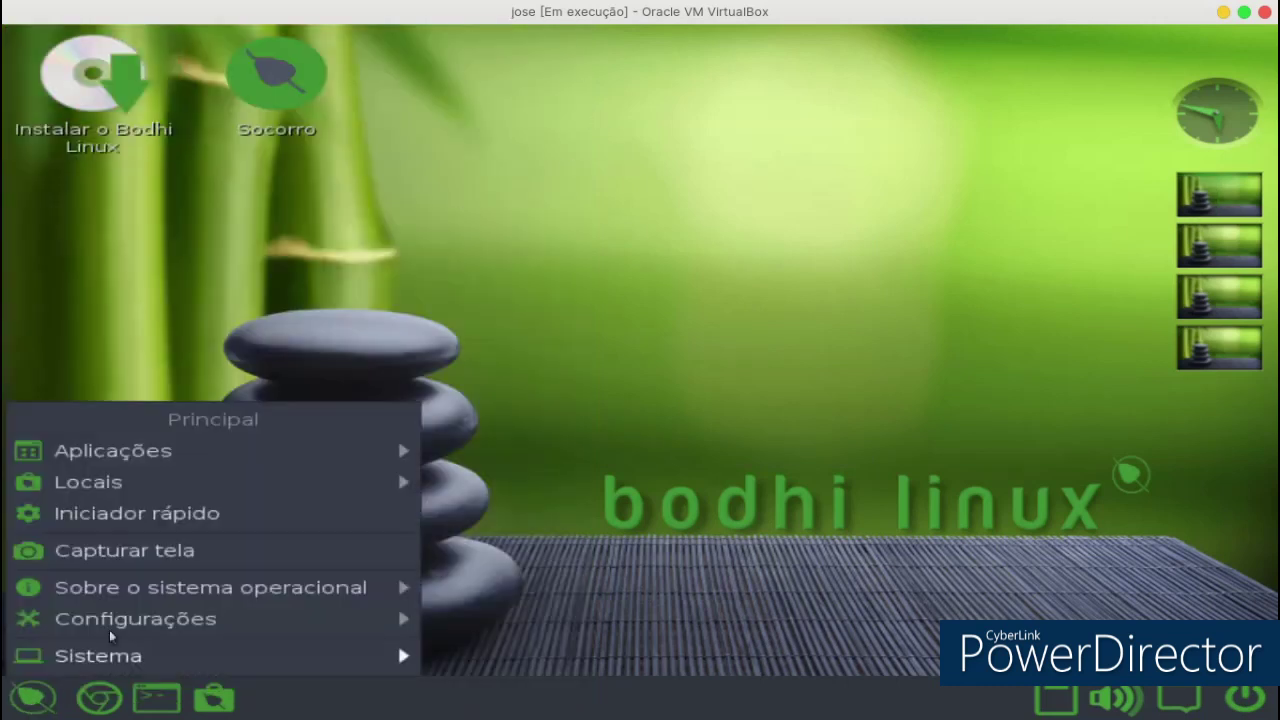
{"action": "mouse_move", "coordinate": [127, 625]}
{"action": "mouse_move", "coordinate": [549, 634]}
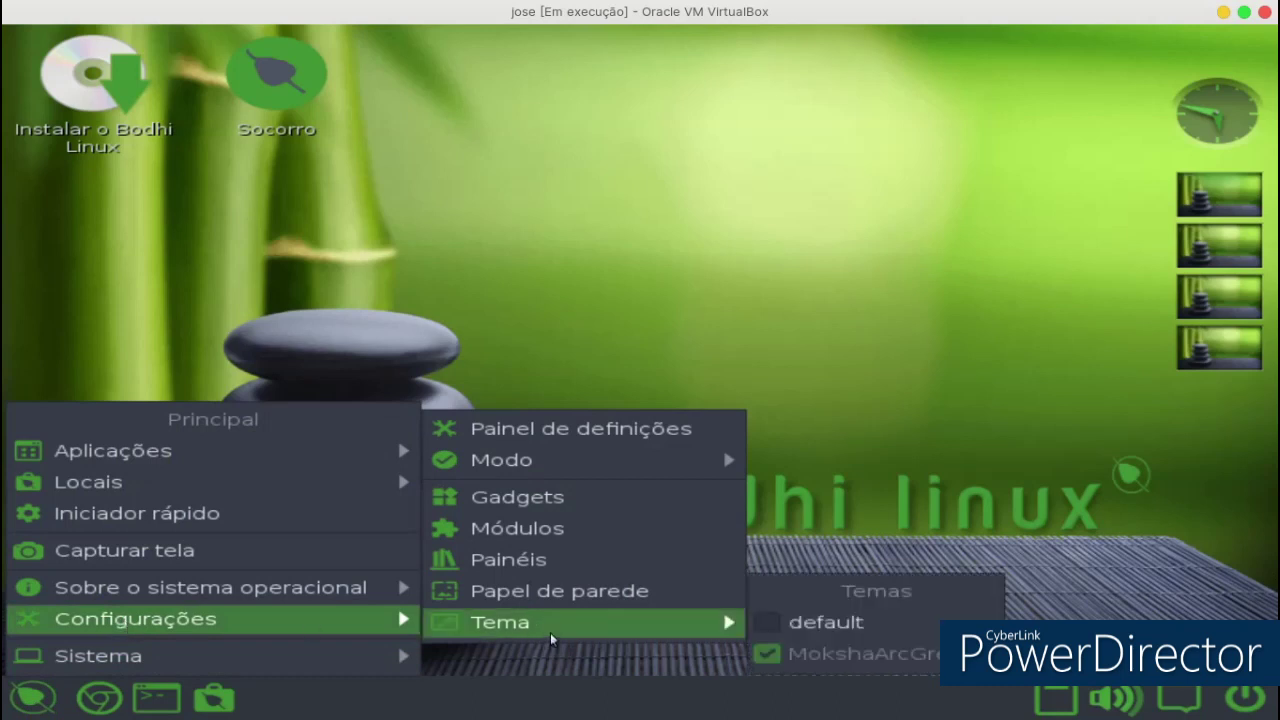
{"action": "left_click", "coordinate": [548, 598]}
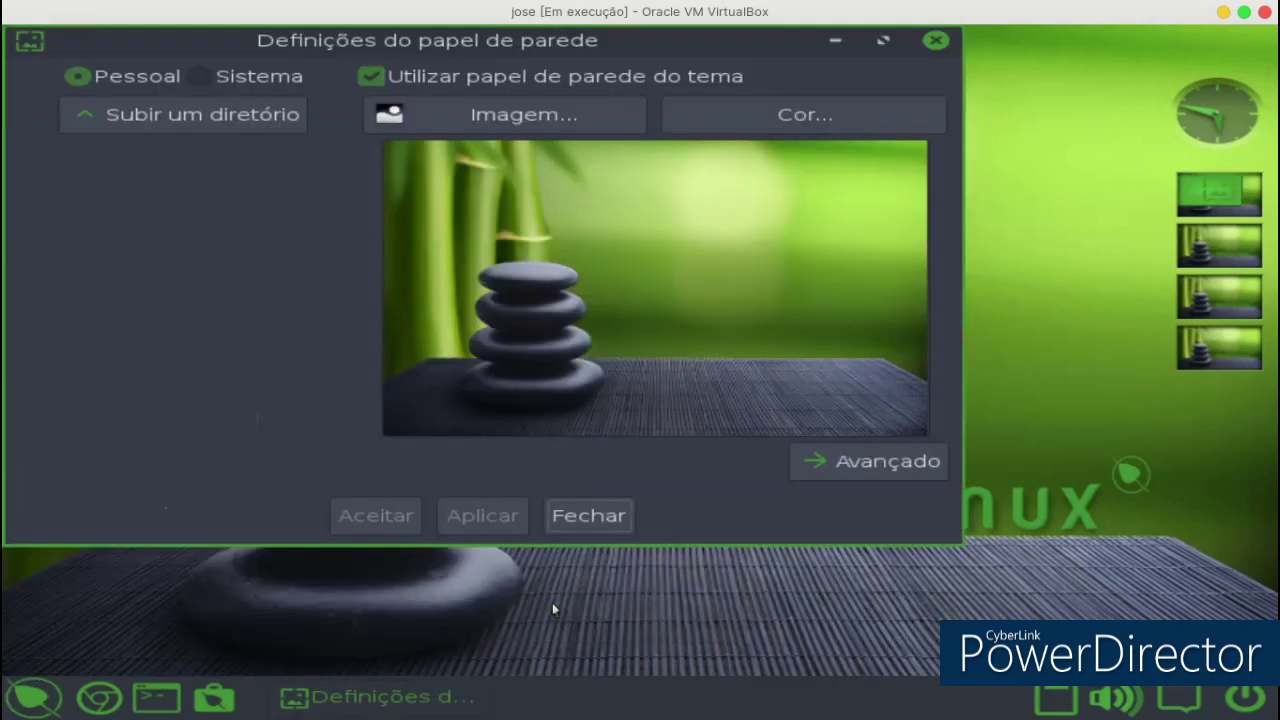
{"action": "left_click_drag", "start_coordinate": [501, 40], "coordinate": [606, 71]}
{"action": "left_click", "coordinate": [555, 140]}
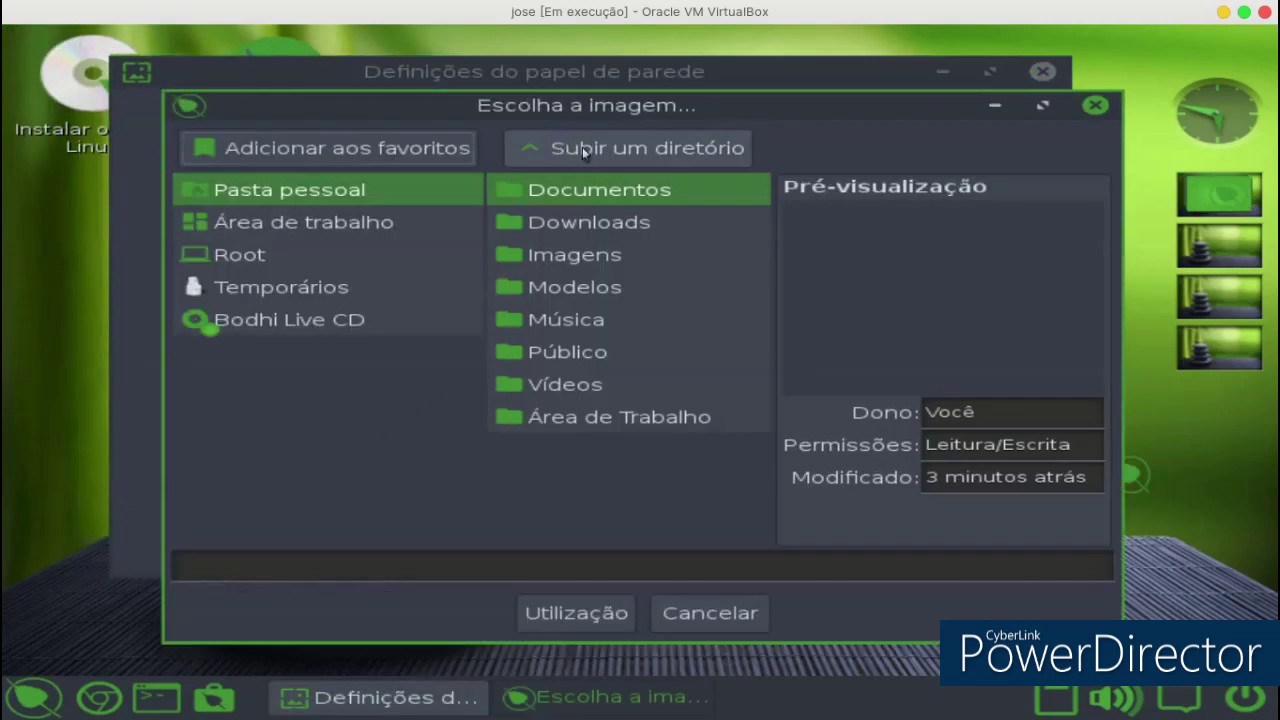
{"action": "left_click", "coordinate": [526, 258]}
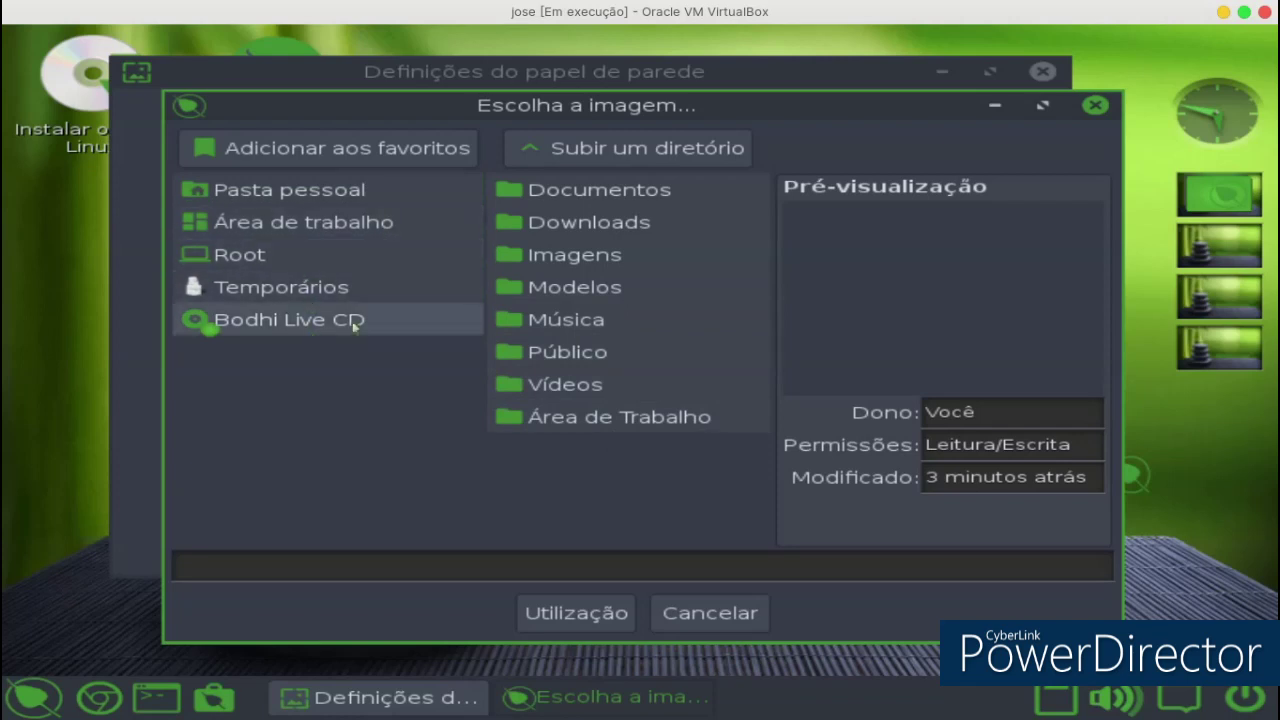
{"action": "left_click", "coordinate": [1095, 106]}
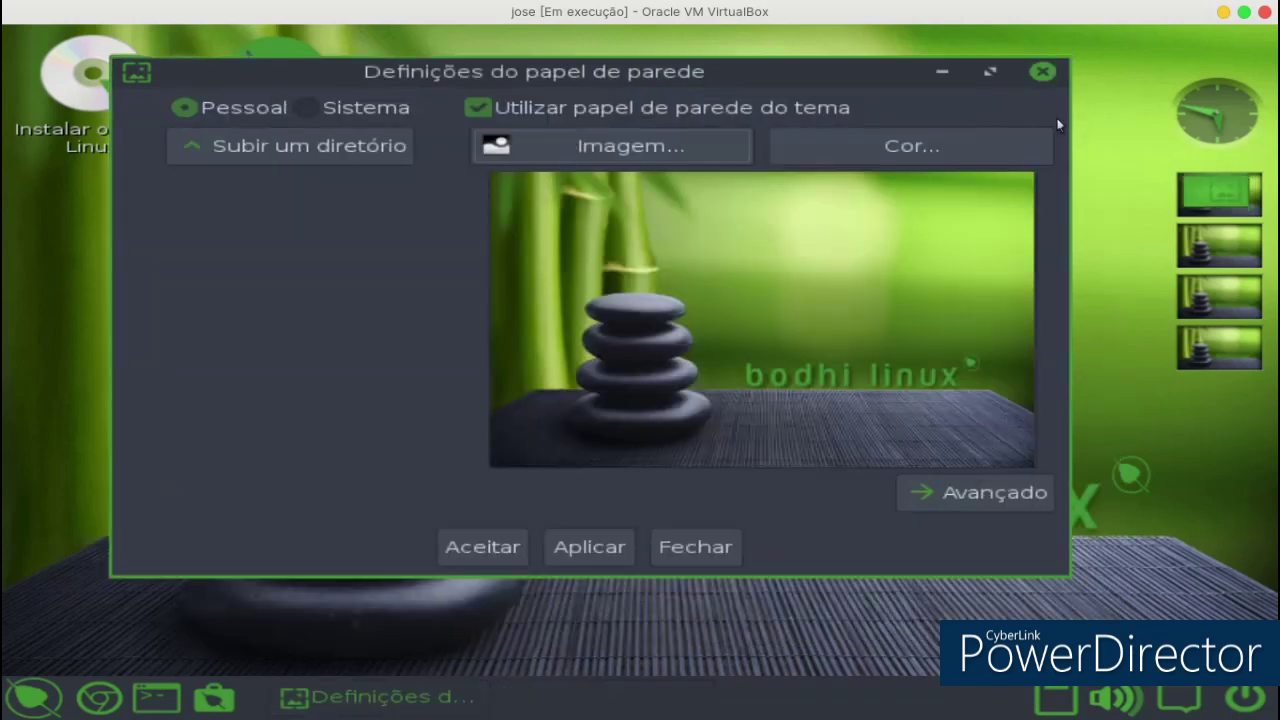
{"action": "left_click", "coordinate": [983, 141]}
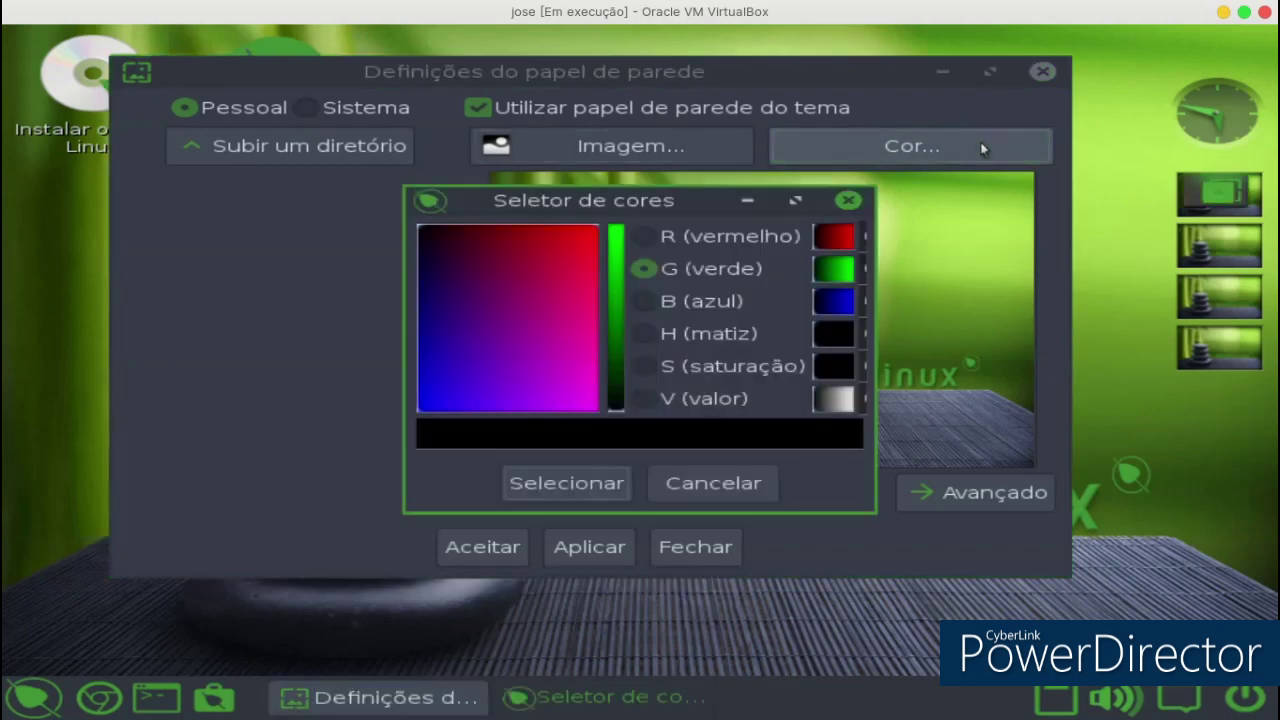
{"action": "left_click", "coordinate": [848, 201]}
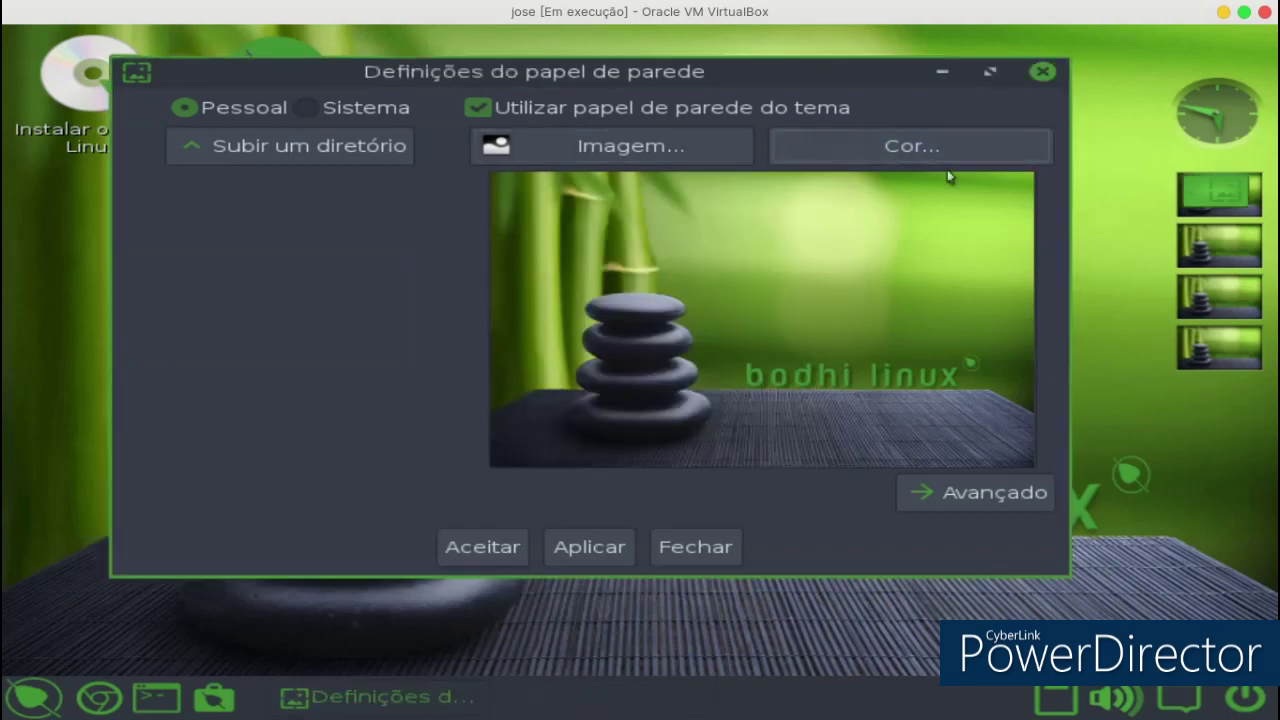
{"action": "left_click", "coordinate": [1042, 73]}
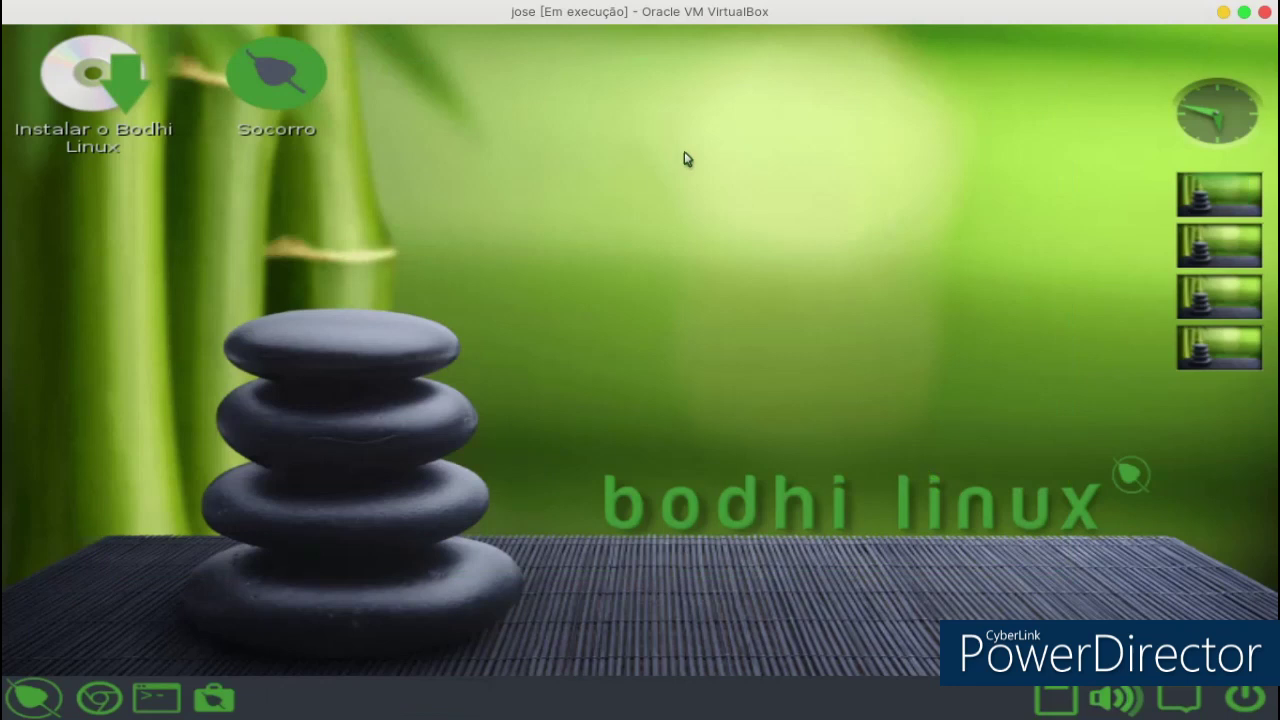
Open the full Bodhi settings panel from the main menu and go to the theme settings.
{"action": "left_click", "coordinate": [38, 697]}
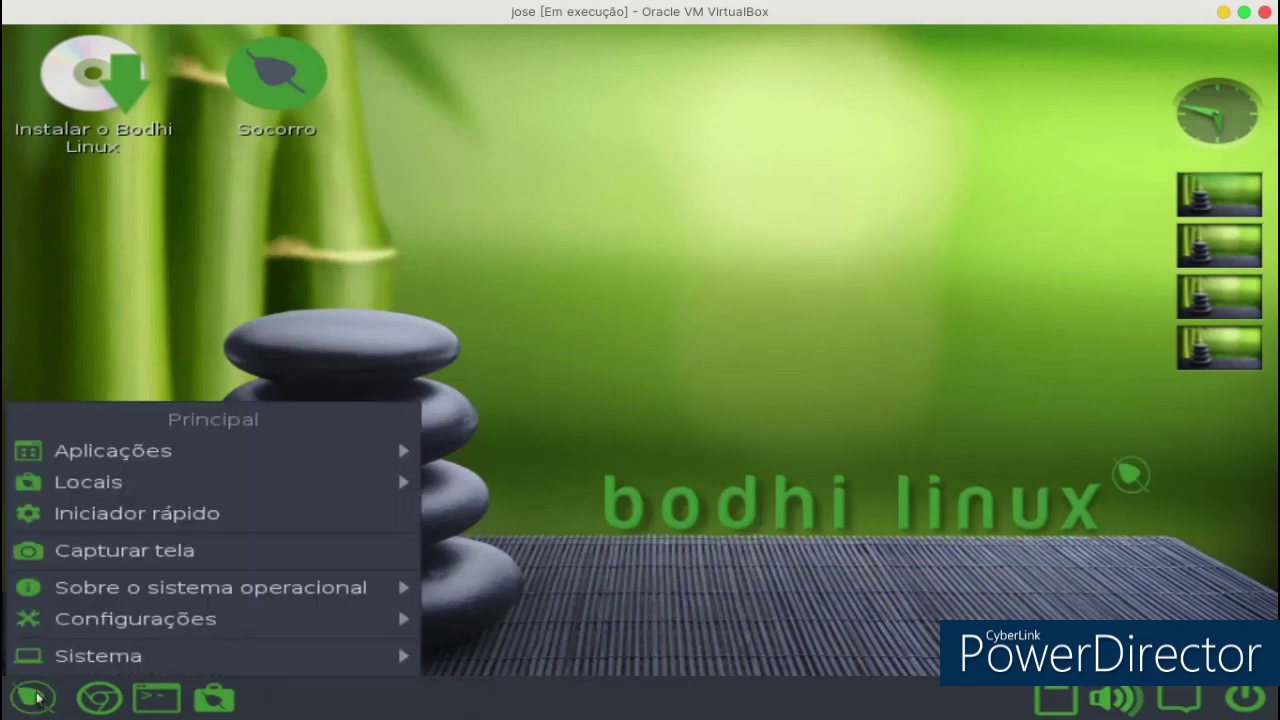
{"action": "mouse_move", "coordinate": [153, 636]}
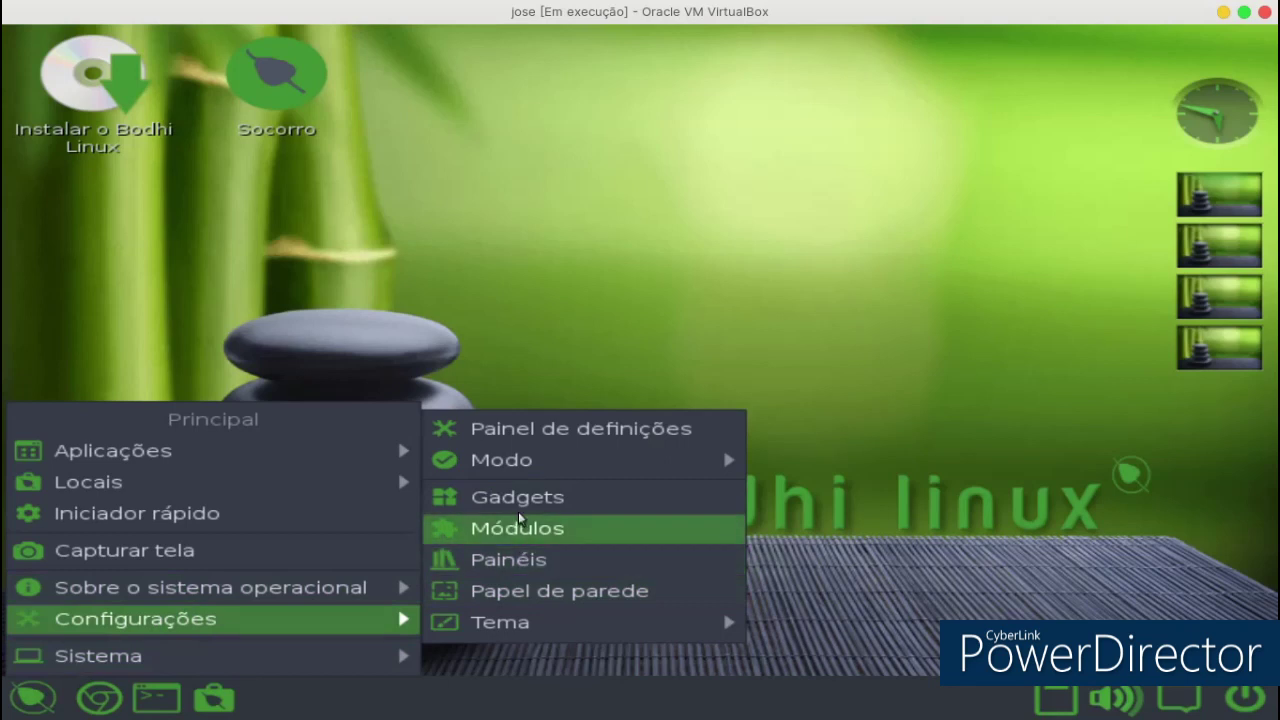
{"action": "mouse_move", "coordinate": [530, 462]}
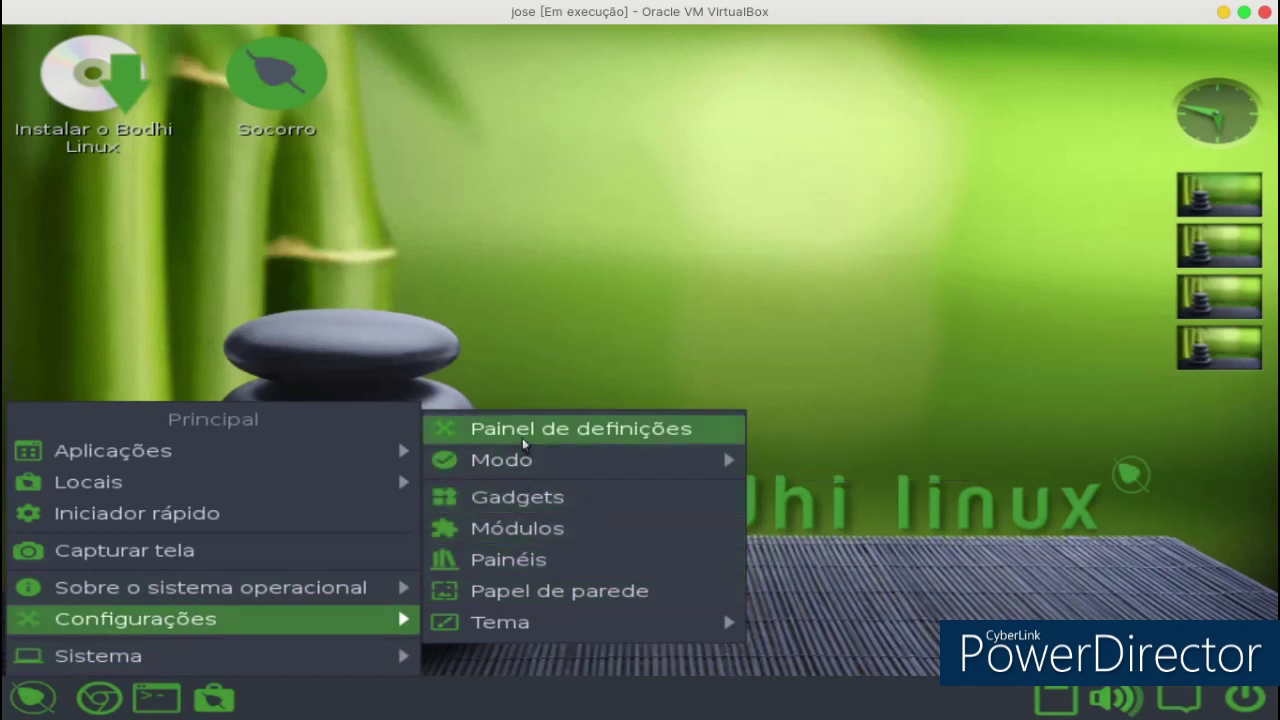
{"action": "left_click", "coordinate": [528, 436]}
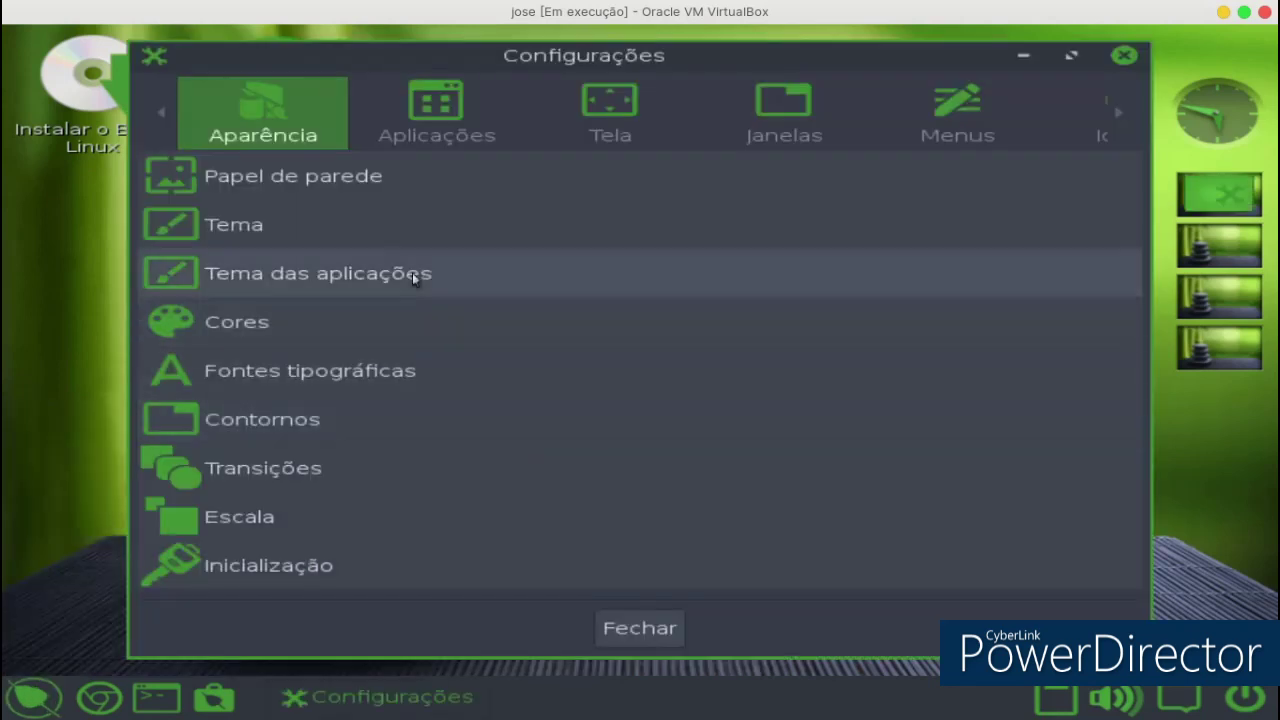
{"action": "left_click", "coordinate": [358, 240]}
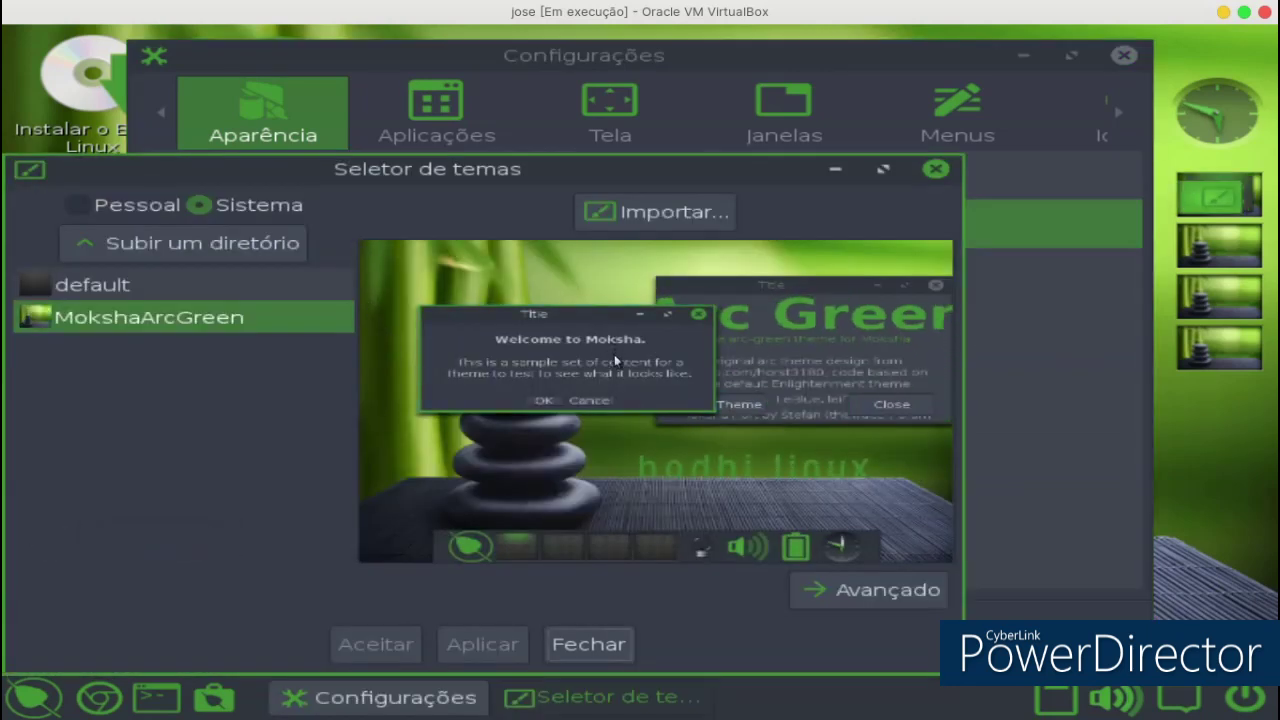
Browse the advanced theme categories in Seletor de temas, then close the theme selector.
{"action": "left_click", "coordinate": [880, 596]}
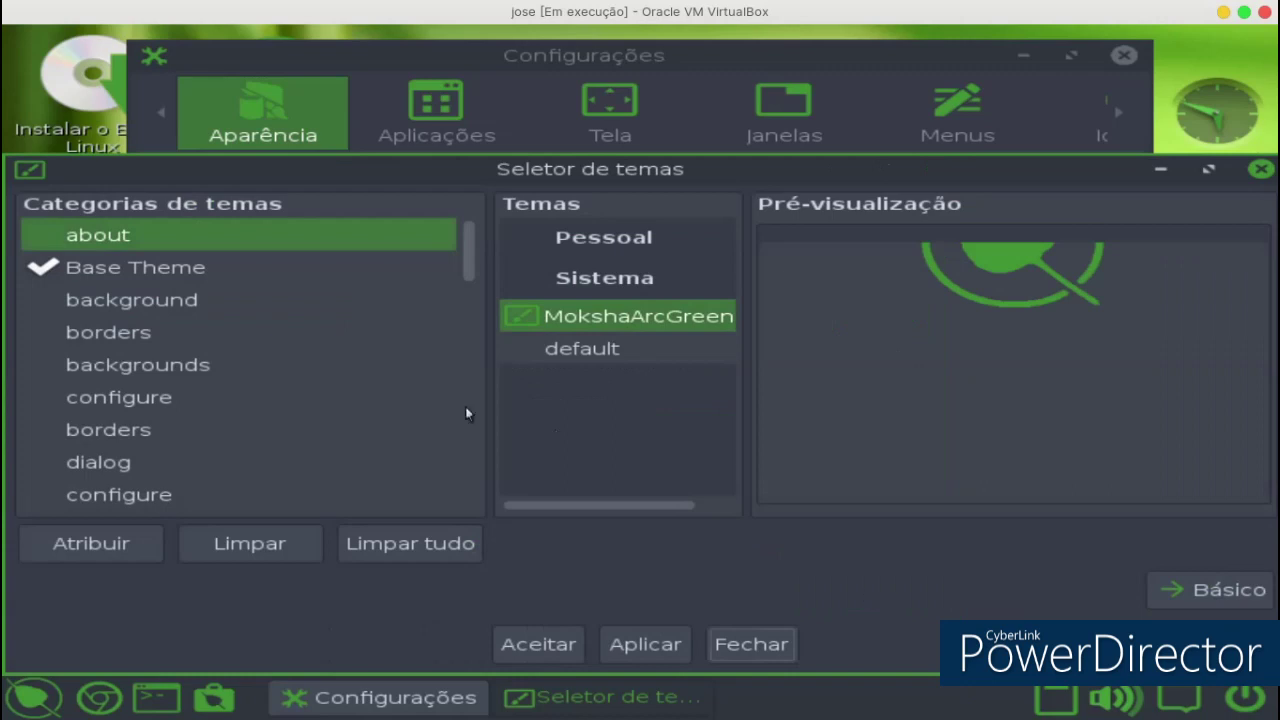
{"action": "left_click", "coordinate": [152, 302]}
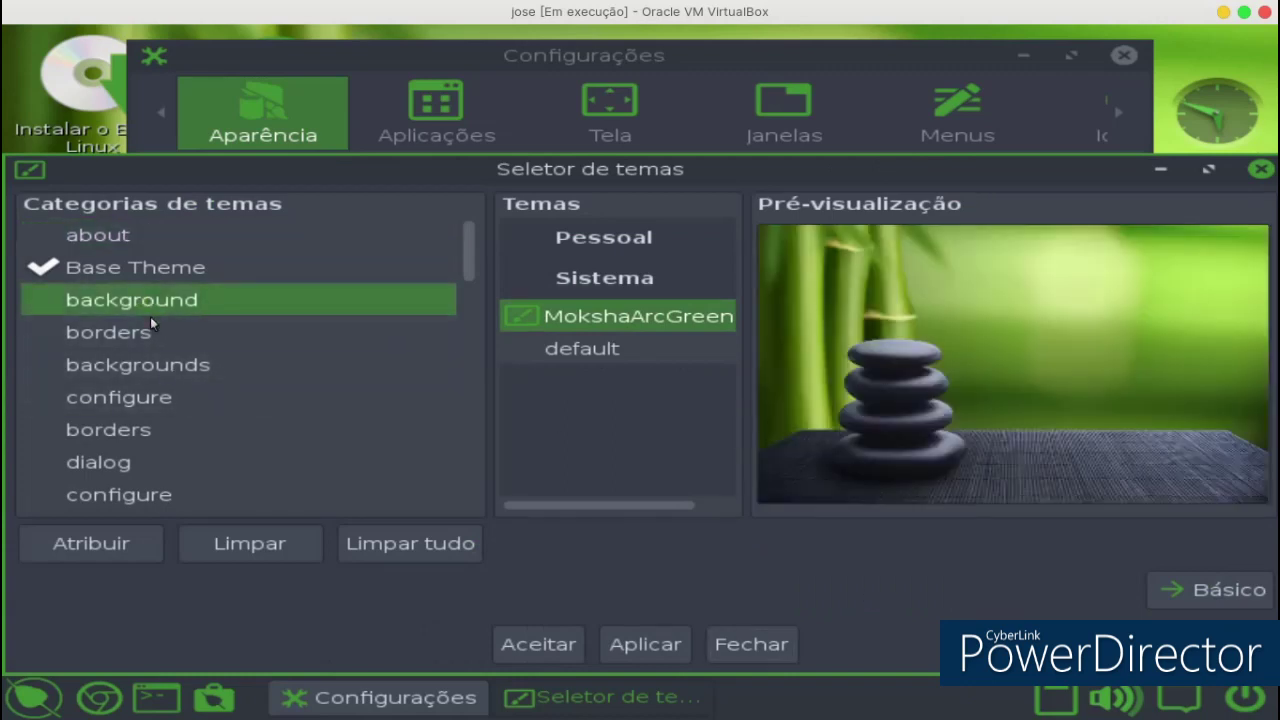
{"action": "left_click", "coordinate": [150, 319]}
{"action": "left_click", "coordinate": [133, 358]}
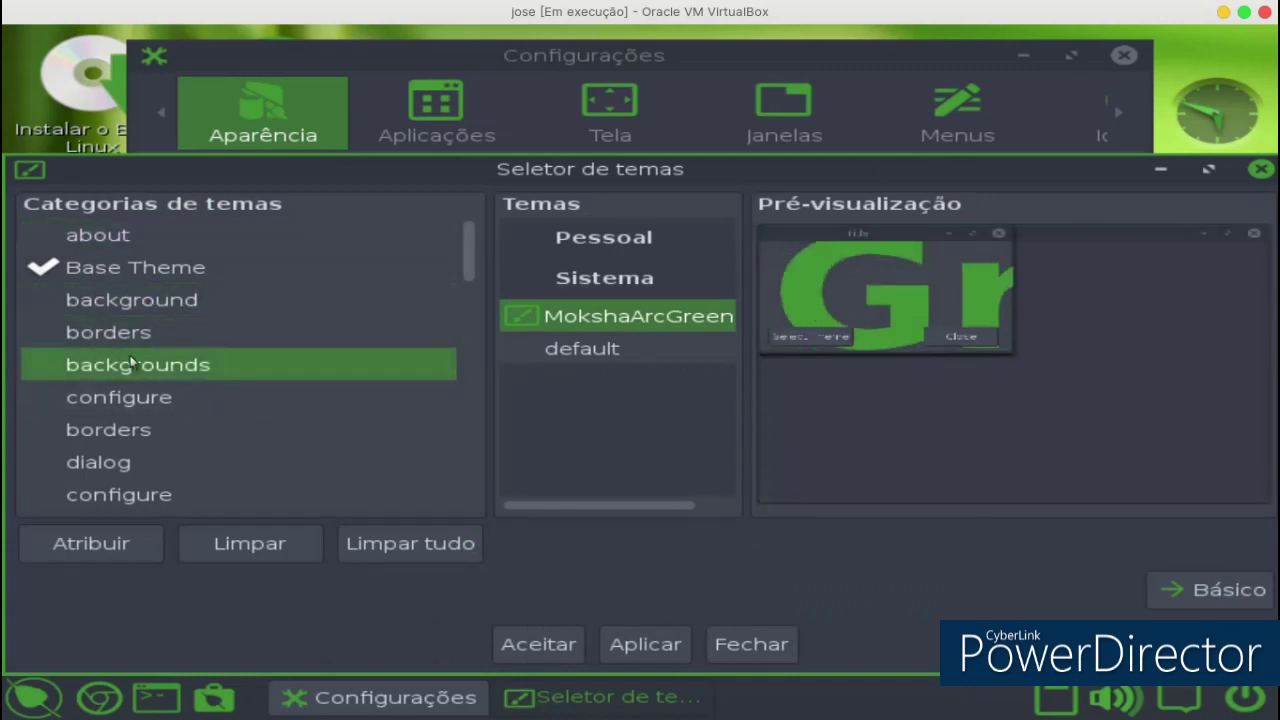
{"action": "left_click", "coordinate": [130, 397]}
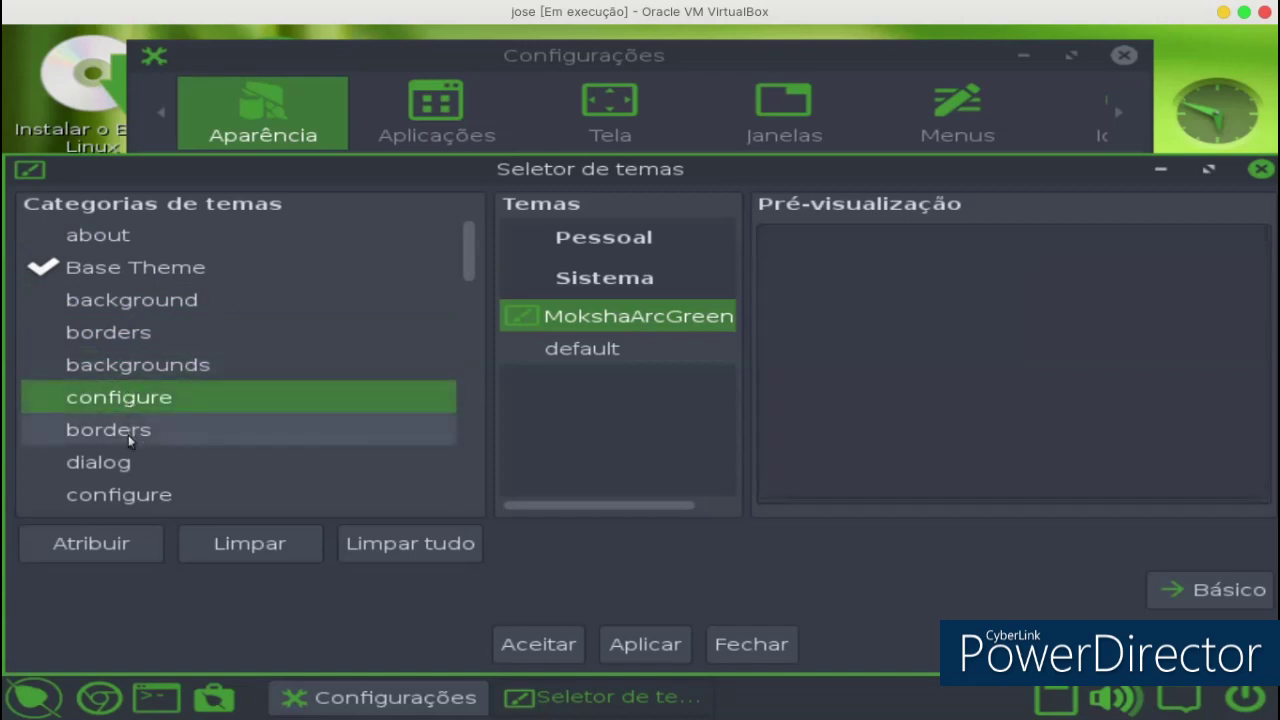
{"action": "left_click", "coordinate": [128, 435]}
{"action": "left_click", "coordinate": [125, 463]}
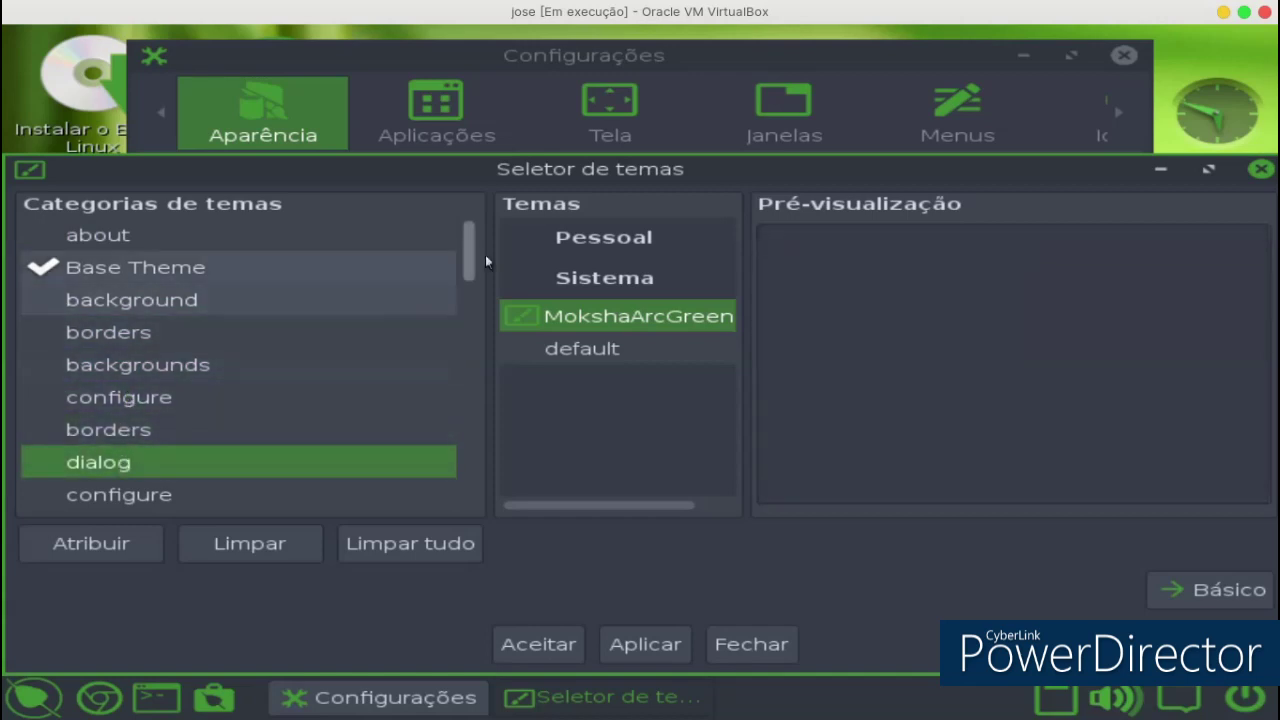
{"action": "left_click", "coordinate": [148, 248]}
{"action": "left_click", "coordinate": [140, 303]}
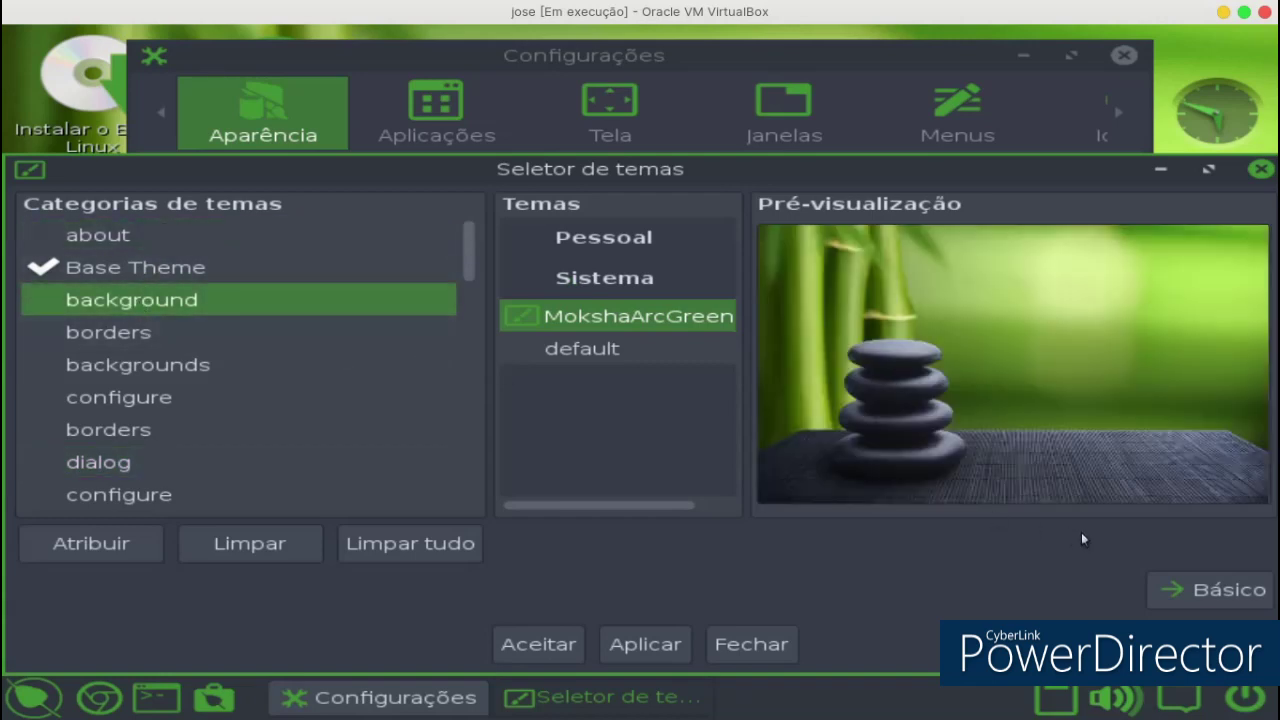
{"action": "left_click", "coordinate": [1258, 172]}
Look through the window border style options and then close them.
{"action": "left_click", "coordinate": [420, 426]}
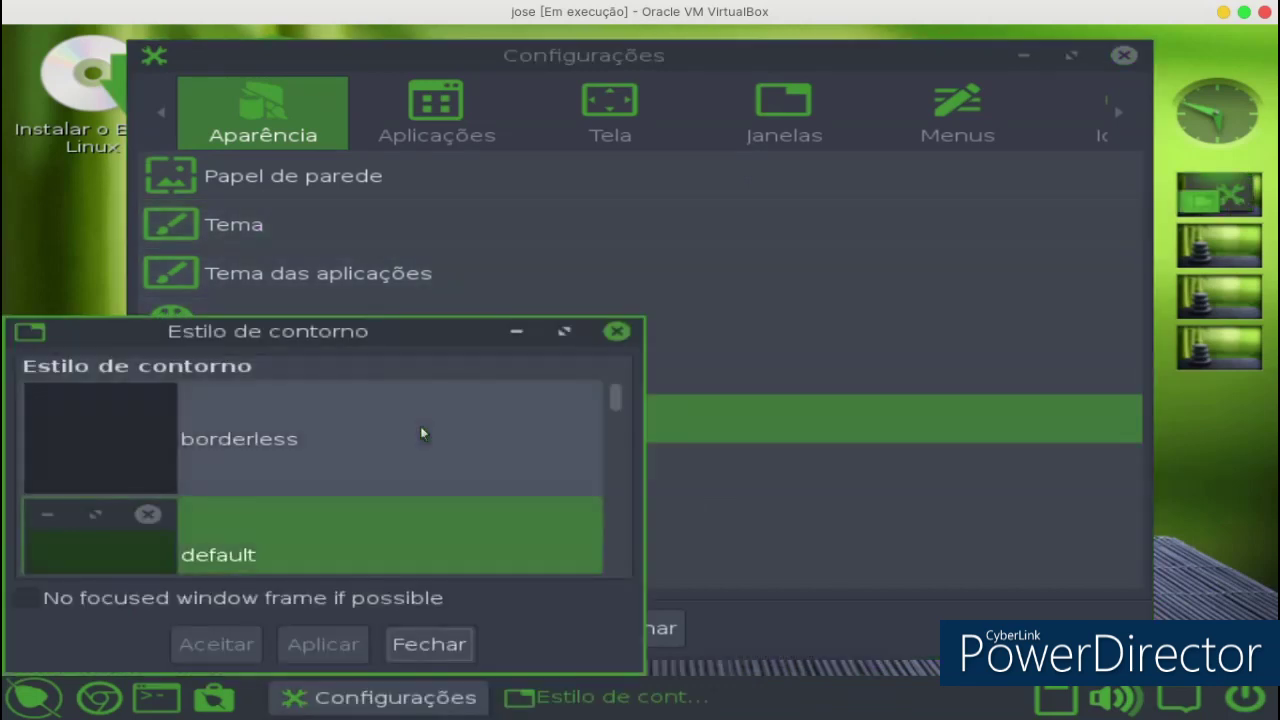
{"action": "scroll", "coordinate": [412, 410], "scroll_direction": "down", "scroll_amount": 5}
{"action": "scroll", "coordinate": [407, 408], "scroll_direction": "down", "scroll_amount": 5}
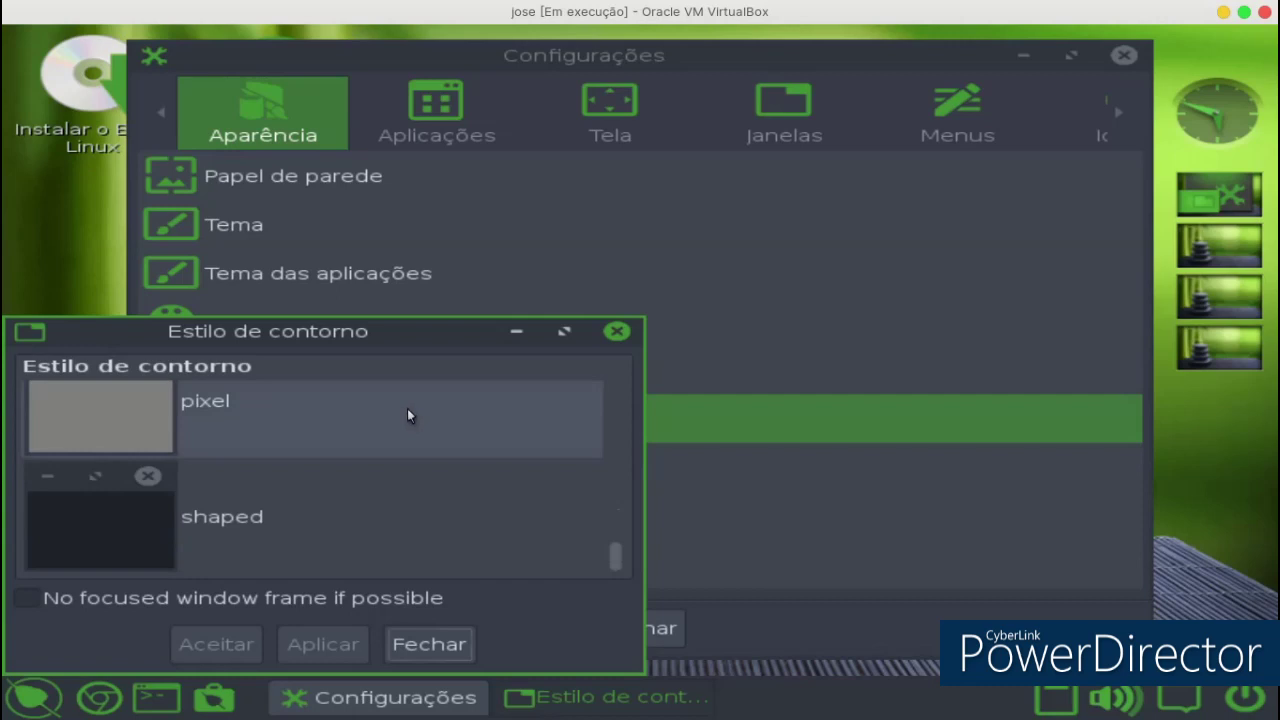
{"action": "scroll", "coordinate": [407, 408], "scroll_direction": "up", "scroll_amount": 1}
{"action": "left_click", "coordinate": [616, 333]}
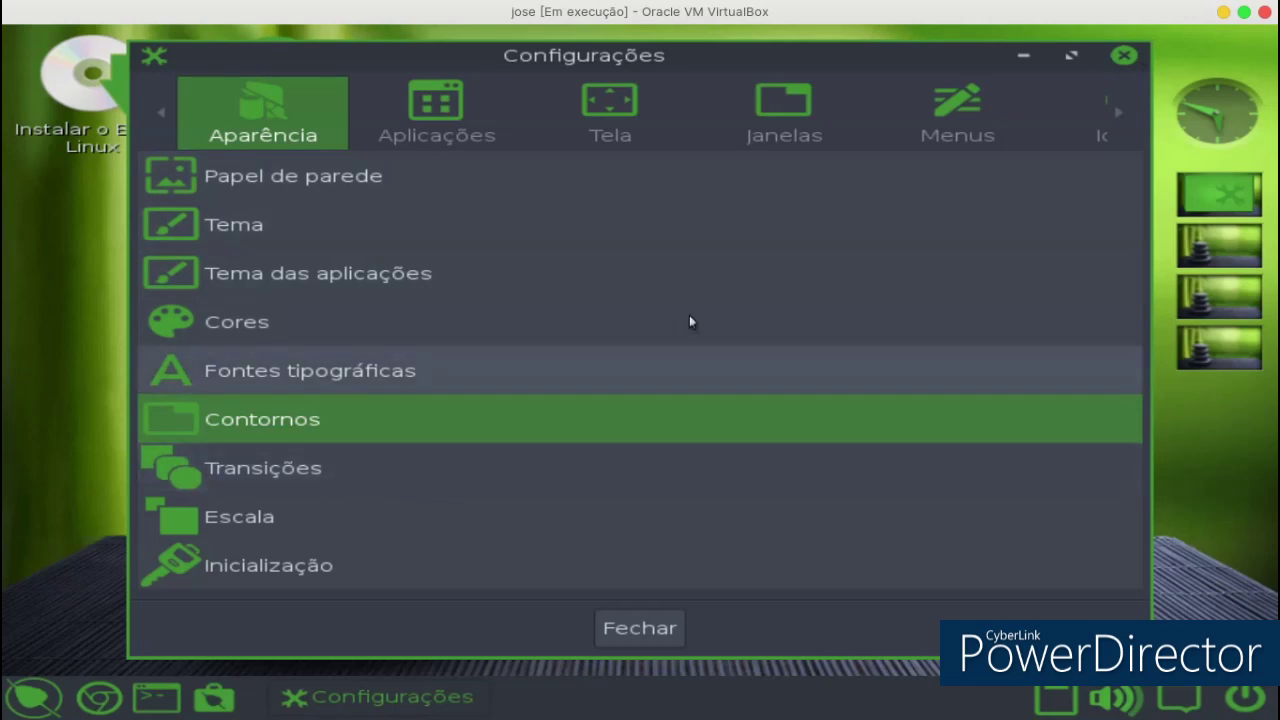
View the Tela and Menus settings categories, then close the Configurações window.
{"action": "left_click", "coordinate": [594, 139]}
{"action": "left_click", "coordinate": [436, 115]}
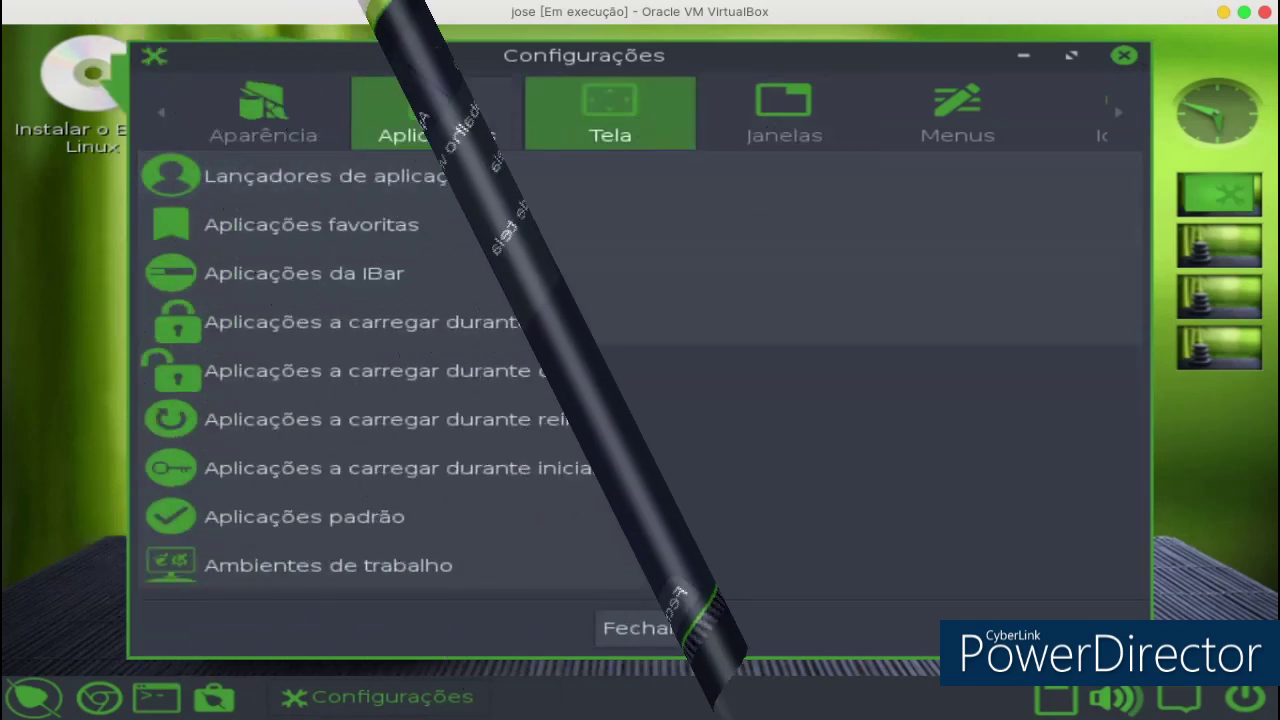
{"action": "left_click", "coordinate": [957, 115]}
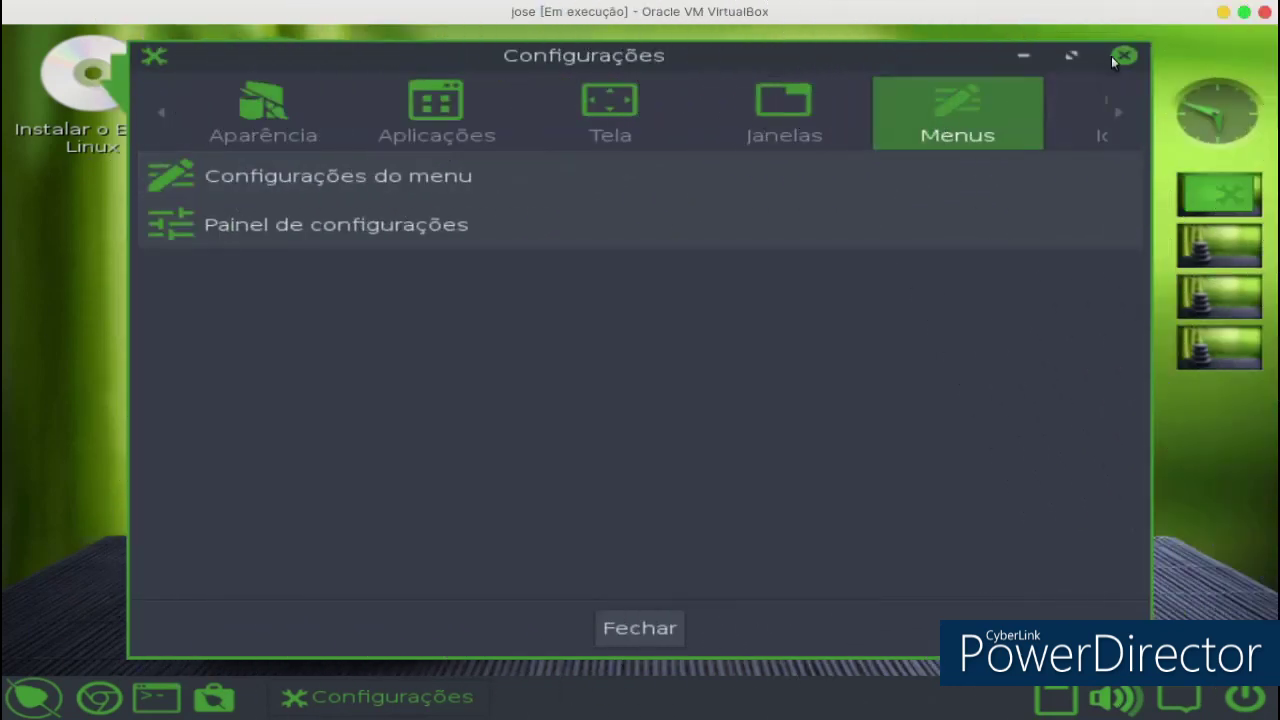
{"action": "left_click", "coordinate": [1113, 57]}
{"action": "left_click", "coordinate": [397, 467]}
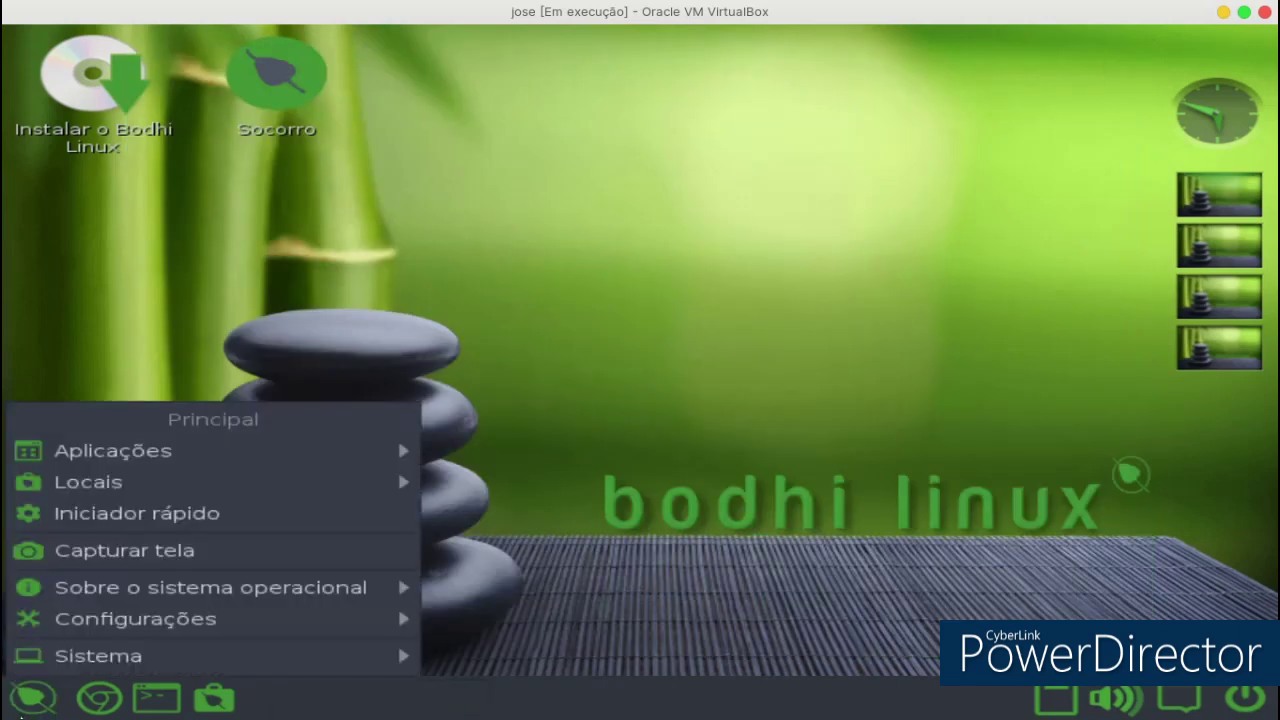
{"action": "mouse_move", "coordinate": [124, 455]}
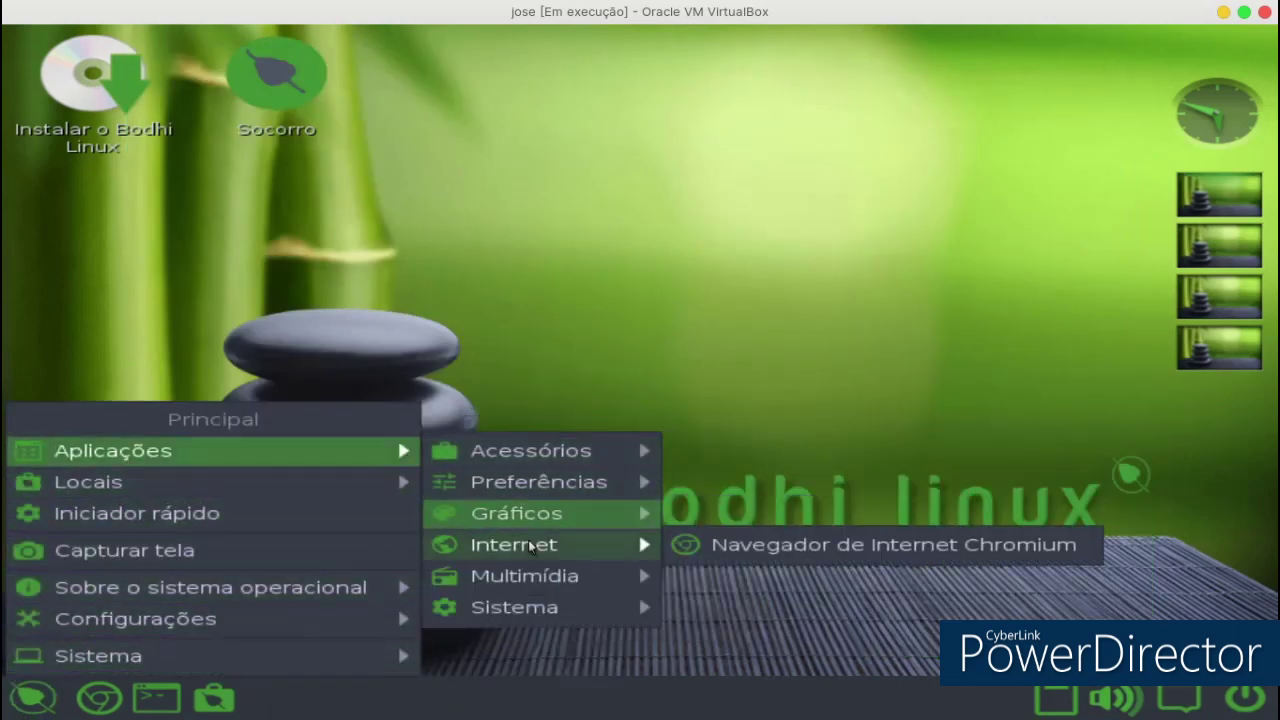
{"action": "mouse_move", "coordinate": [556, 620]}
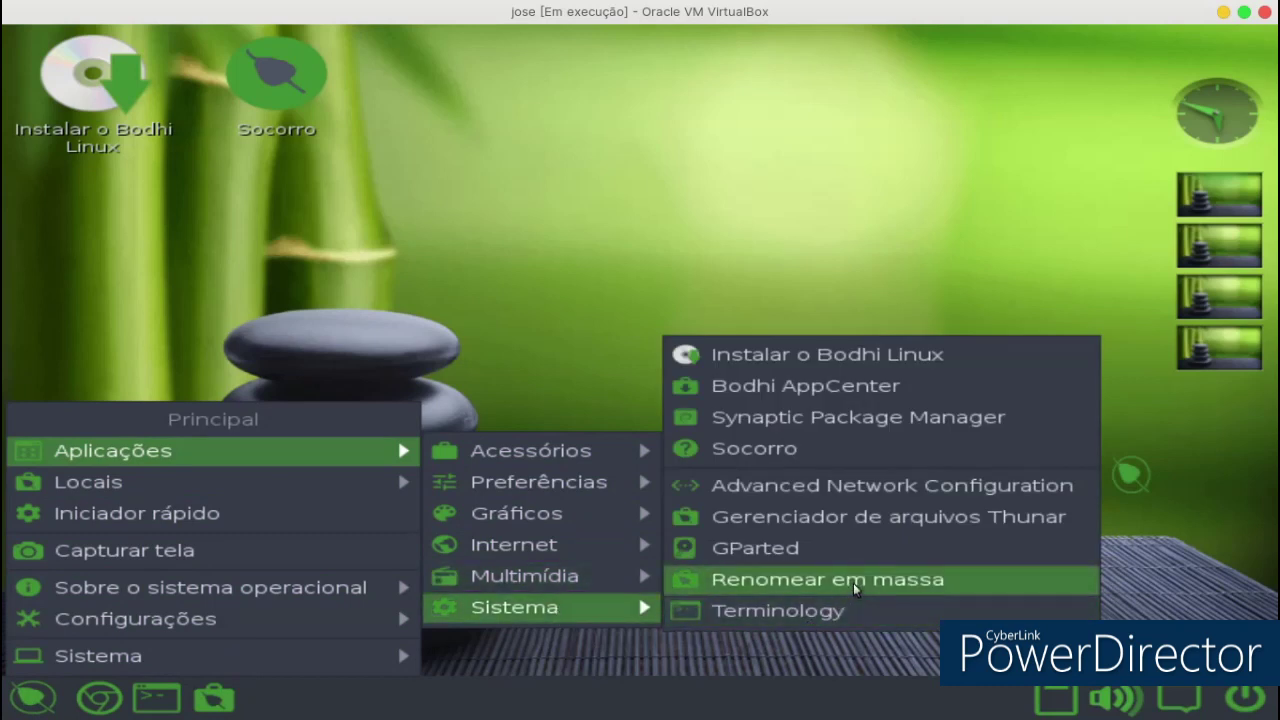
{"action": "left_click", "coordinate": [866, 387]}
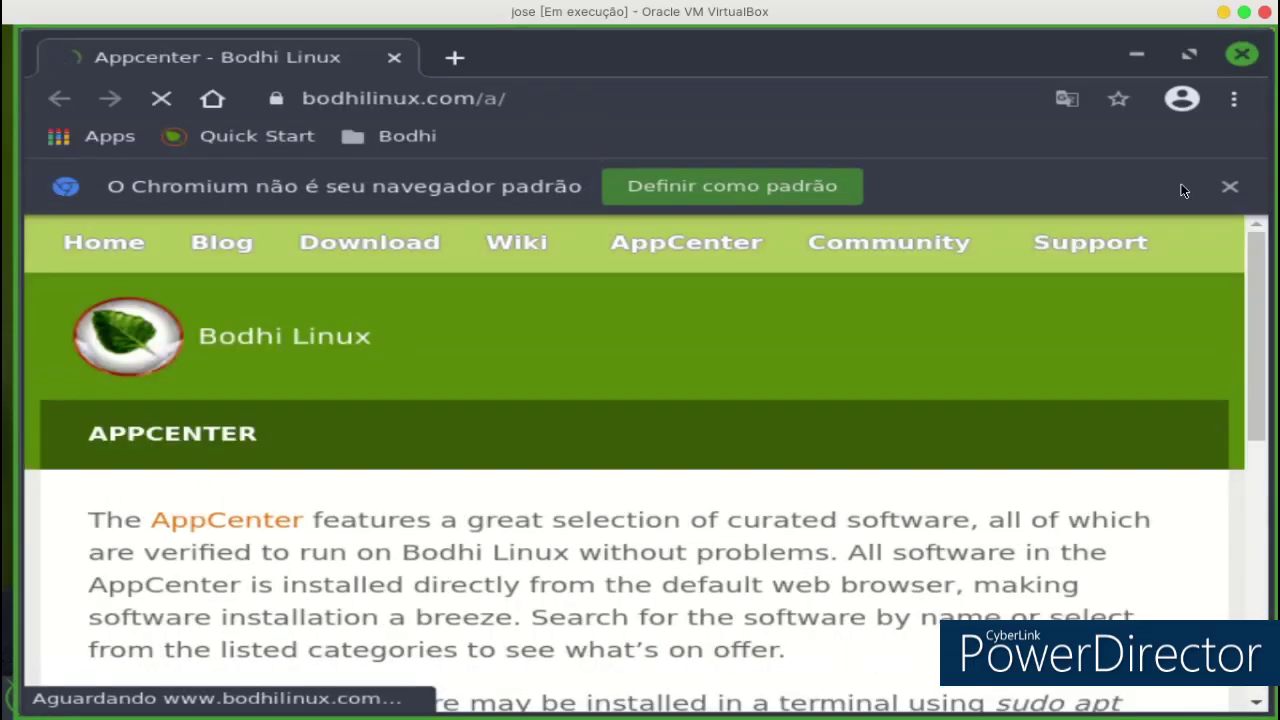
{"action": "left_click", "coordinate": [1229, 187]}
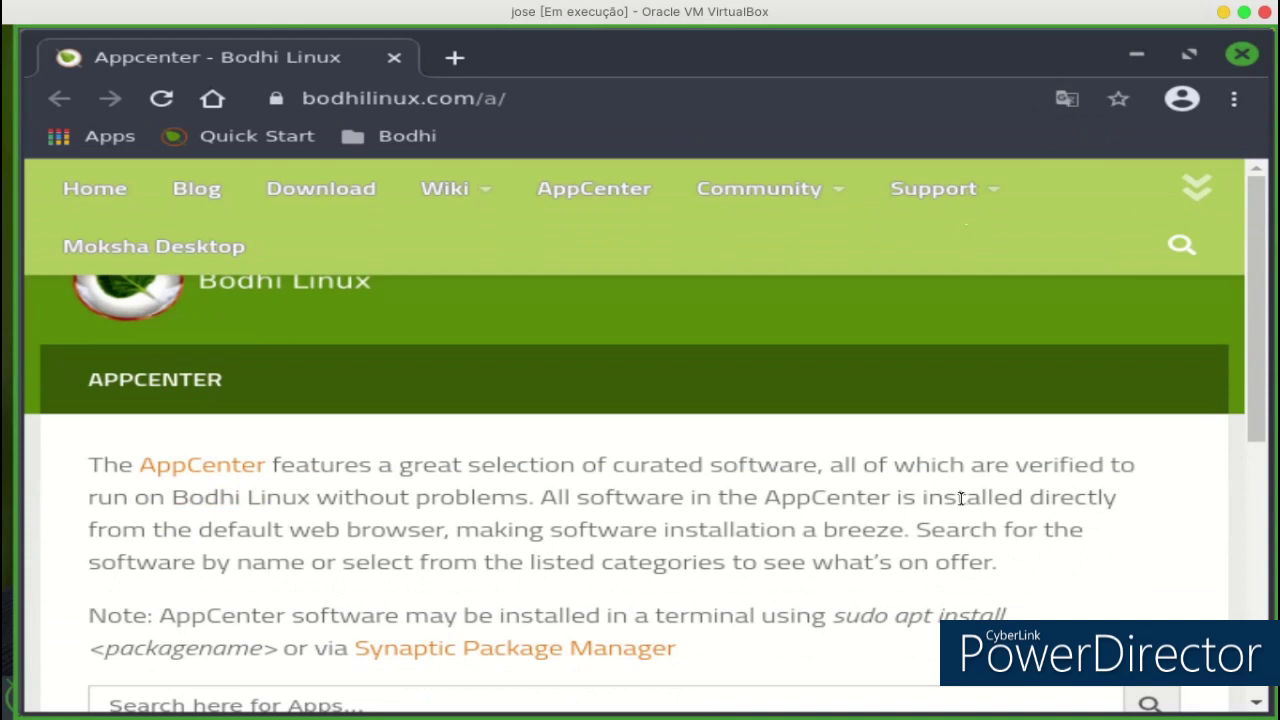
{"action": "scroll", "coordinate": [960, 497], "scroll_direction": "down", "scroll_amount": 5}
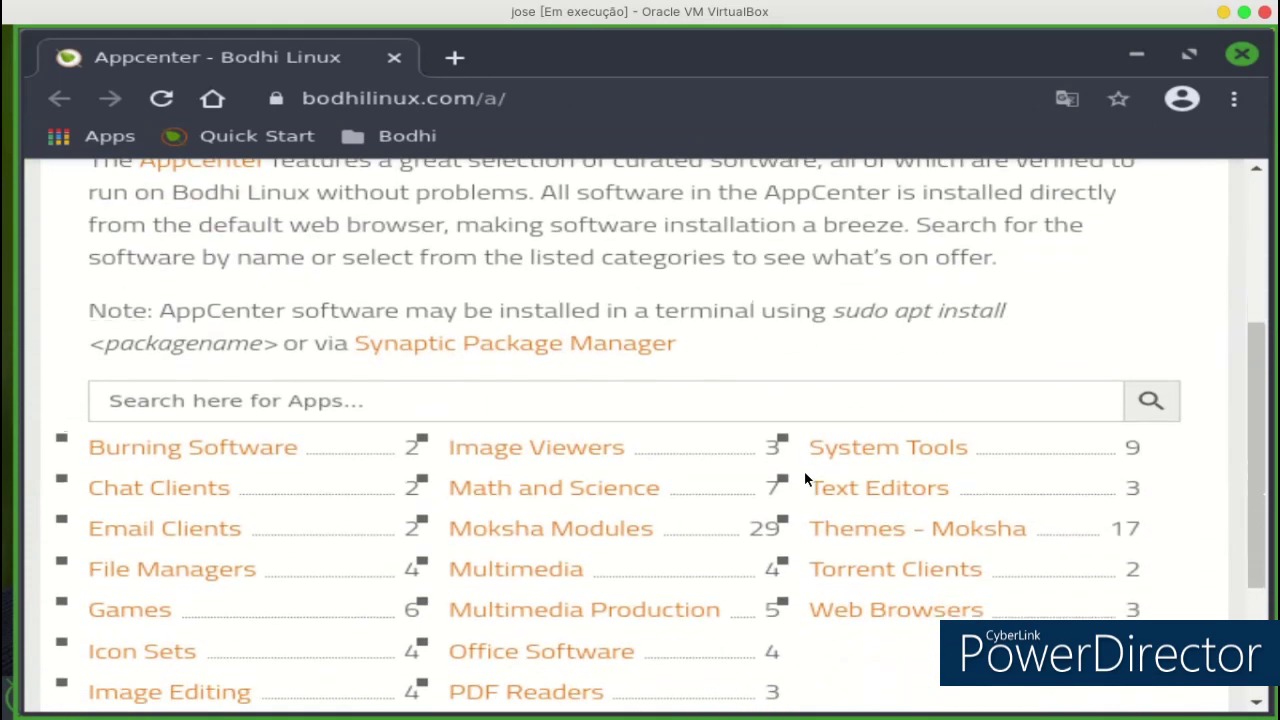
{"action": "scroll", "coordinate": [805, 476], "scroll_direction": "down", "scroll_amount": 3}
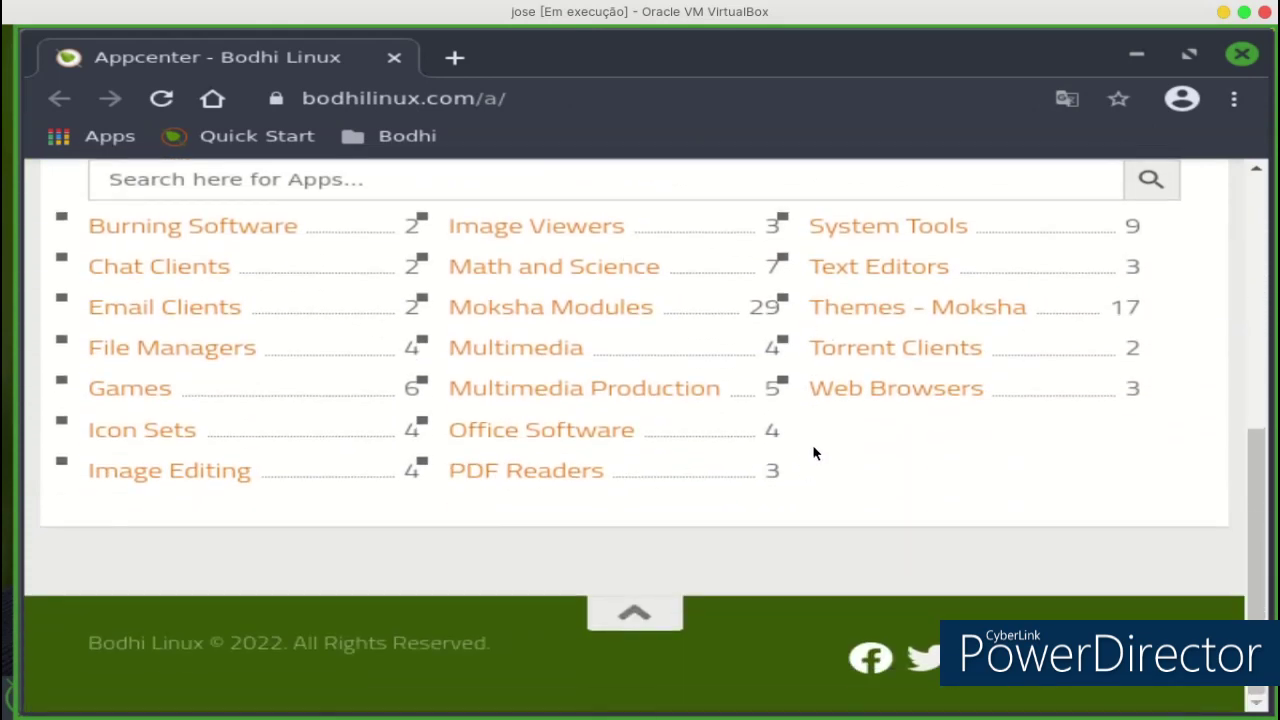
{"action": "left_click", "coordinate": [886, 314]}
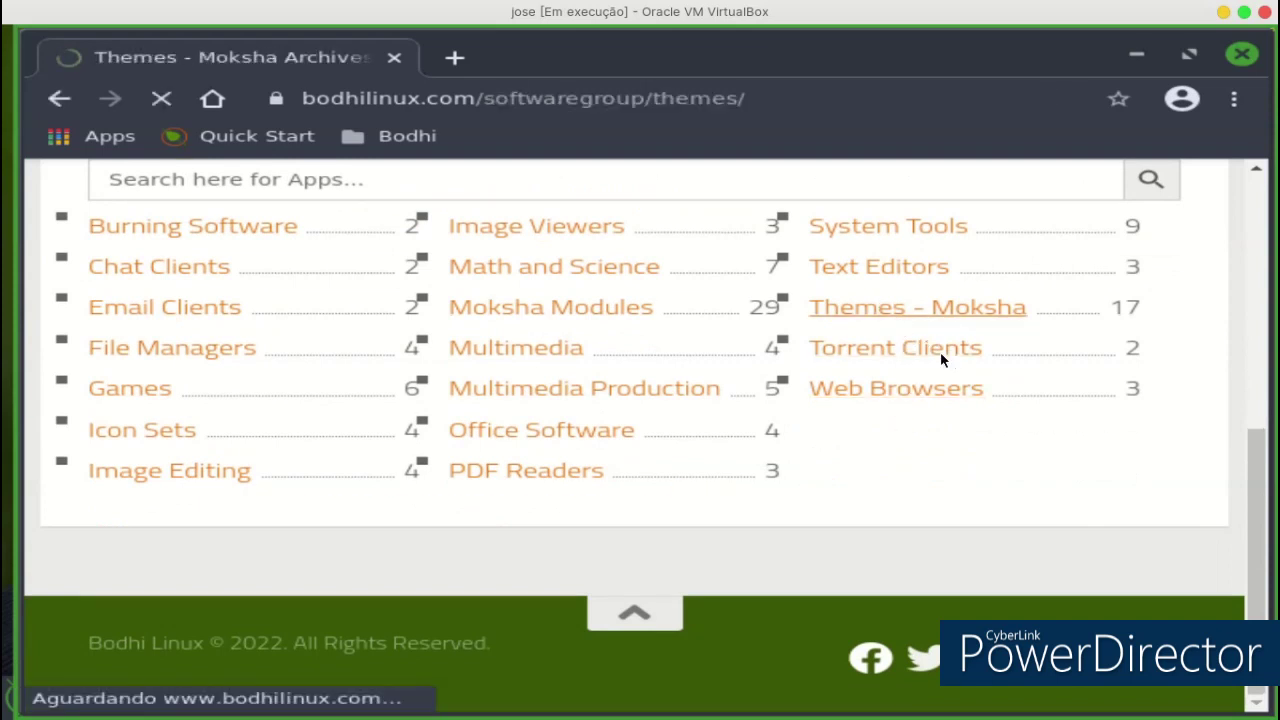
{"action": "scroll", "coordinate": [930, 450], "scroll_direction": "down", "scroll_amount": 5}
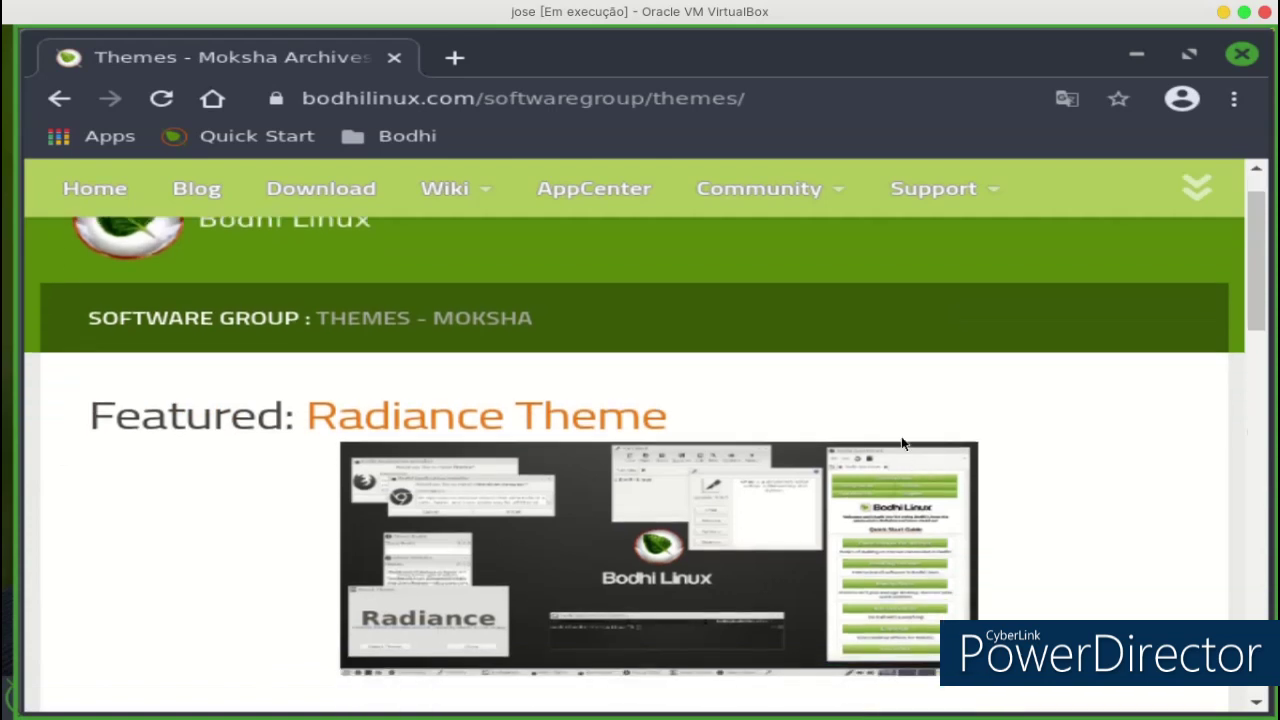
{"action": "scroll", "coordinate": [962, 500], "scroll_direction": "down", "scroll_amount": 12}
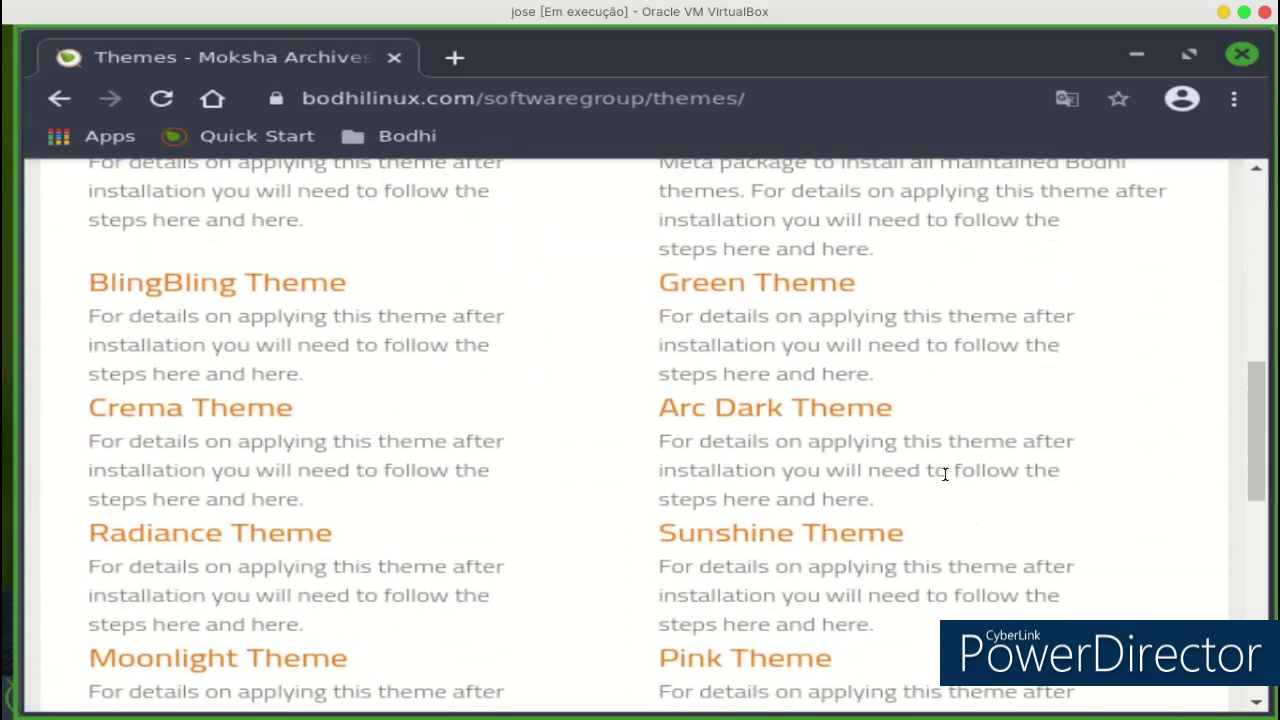
{"action": "scroll", "coordinate": [934, 459], "scroll_direction": "down", "scroll_amount": 3}
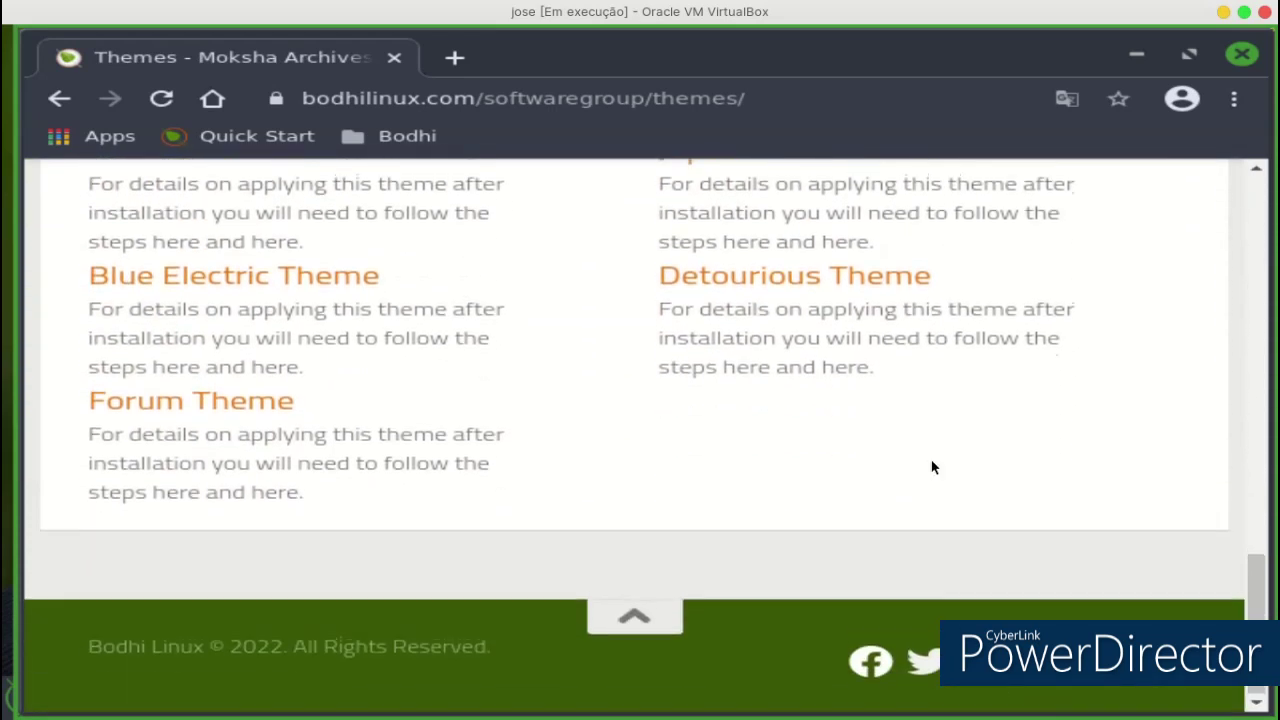
{"action": "scroll", "coordinate": [931, 466], "scroll_direction": "up", "scroll_amount": 2}
{"action": "left_click", "coordinate": [1240, 58]}
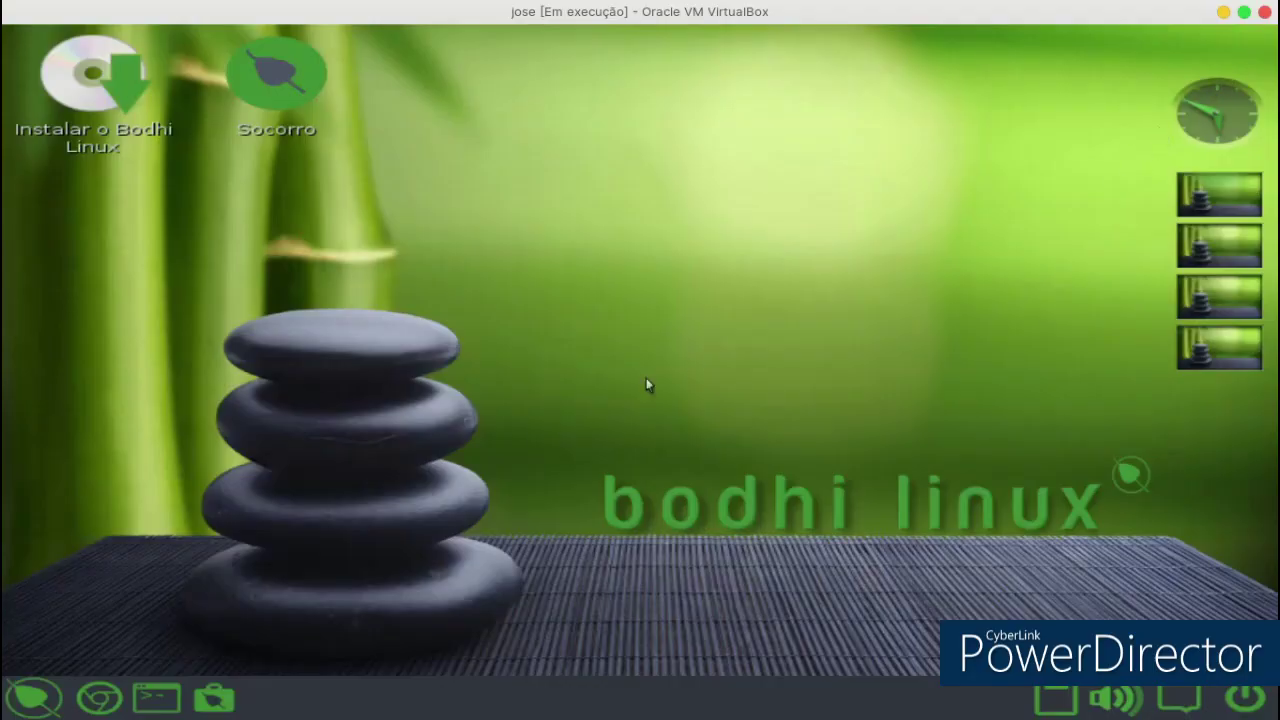
{"action": "left_click", "coordinate": [157, 697]}
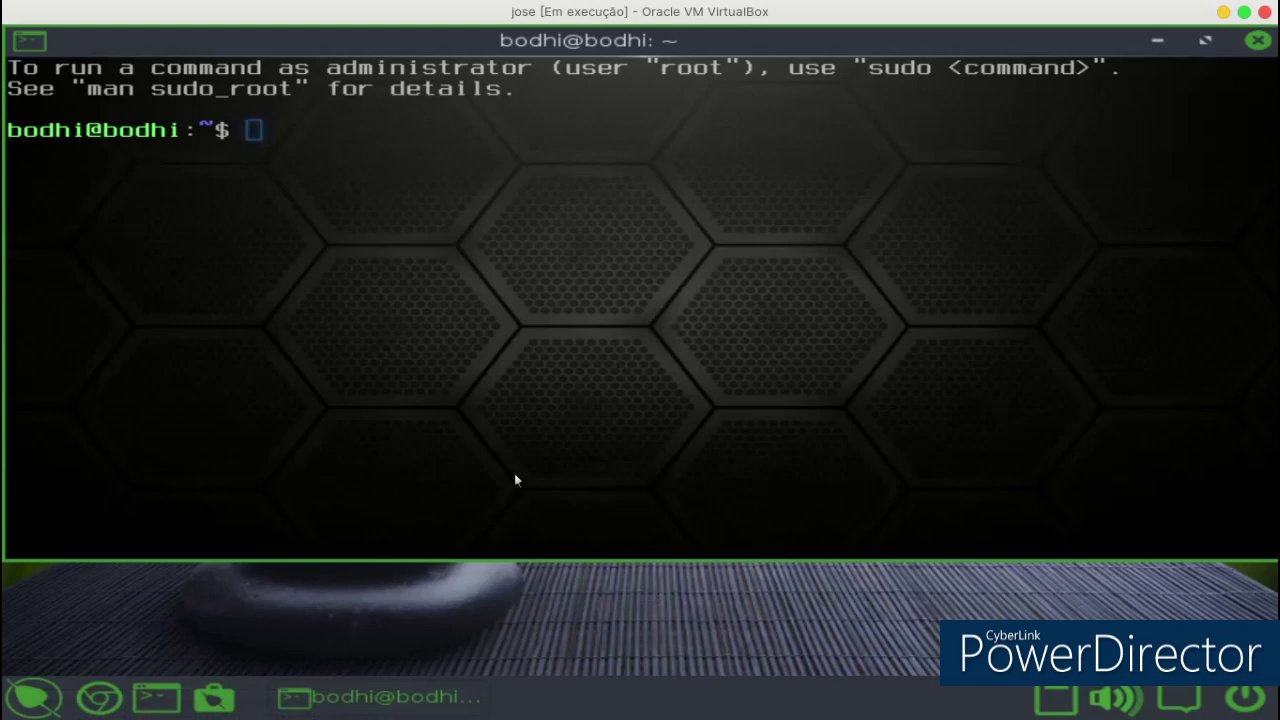
{"action": "type", "text": "dir"}
{"action": "key", "text": "Return"}
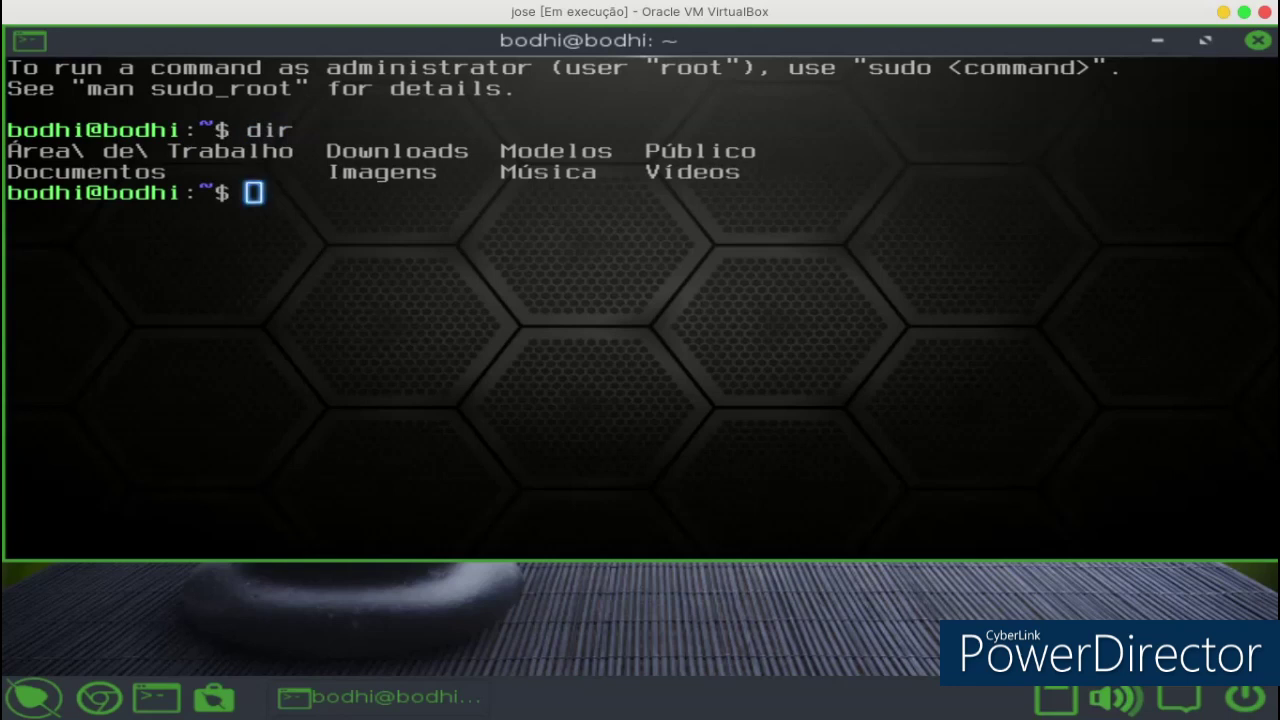
{"action": "type", "text": "cd\\"}
{"action": "key", "text": "Return"}
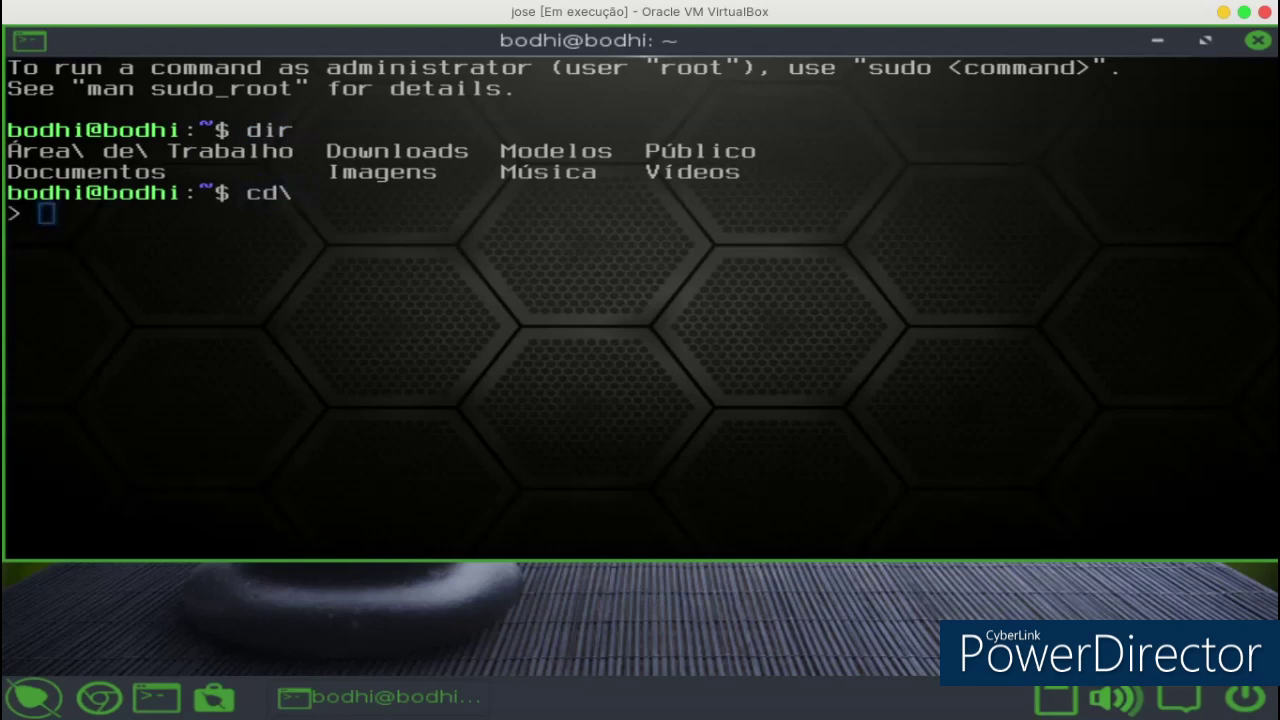
{"action": "type", "text": "jose"}
{"action": "key", "text": "Return"}
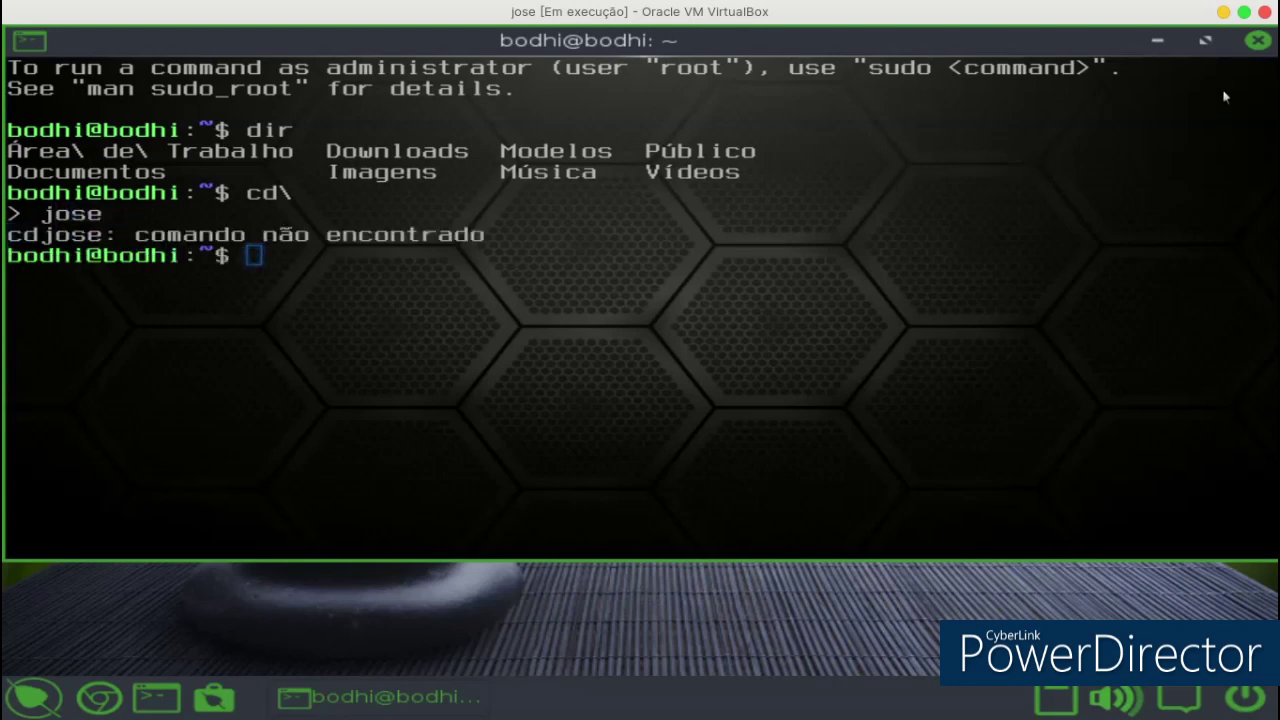
{"action": "left_click", "coordinate": [1258, 40]}
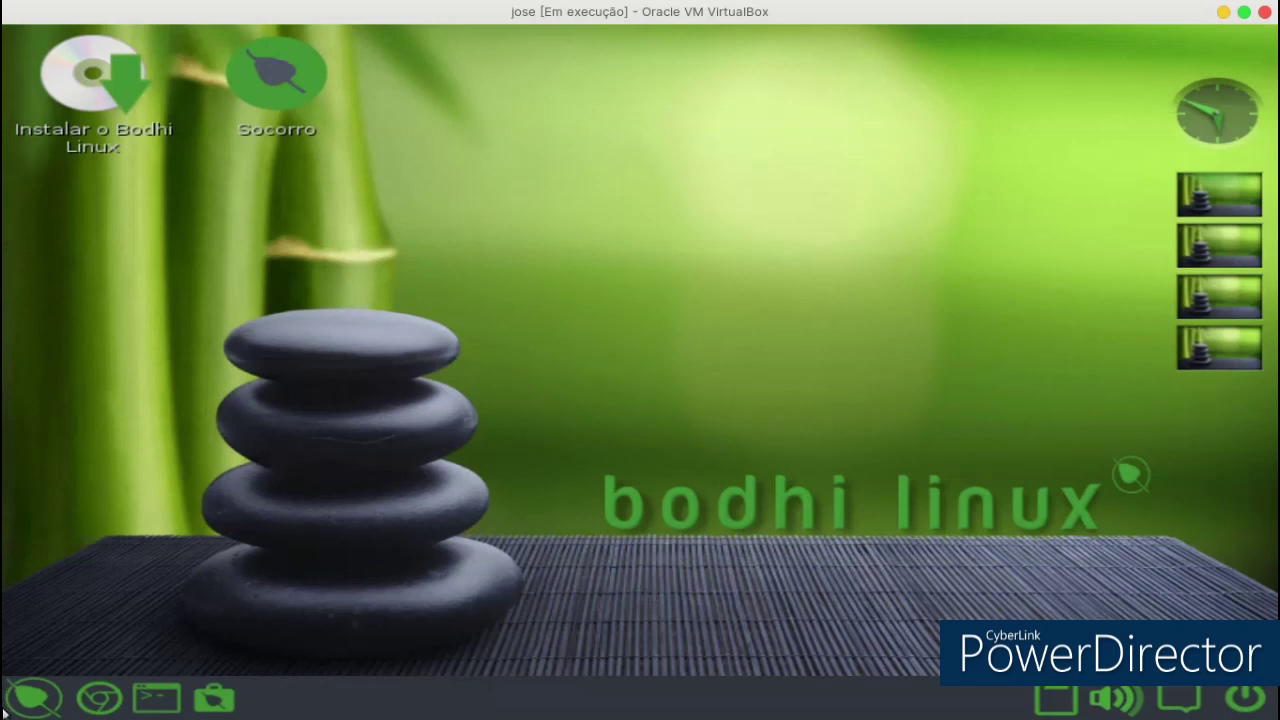
{"action": "left_click", "coordinate": [60, 705]}
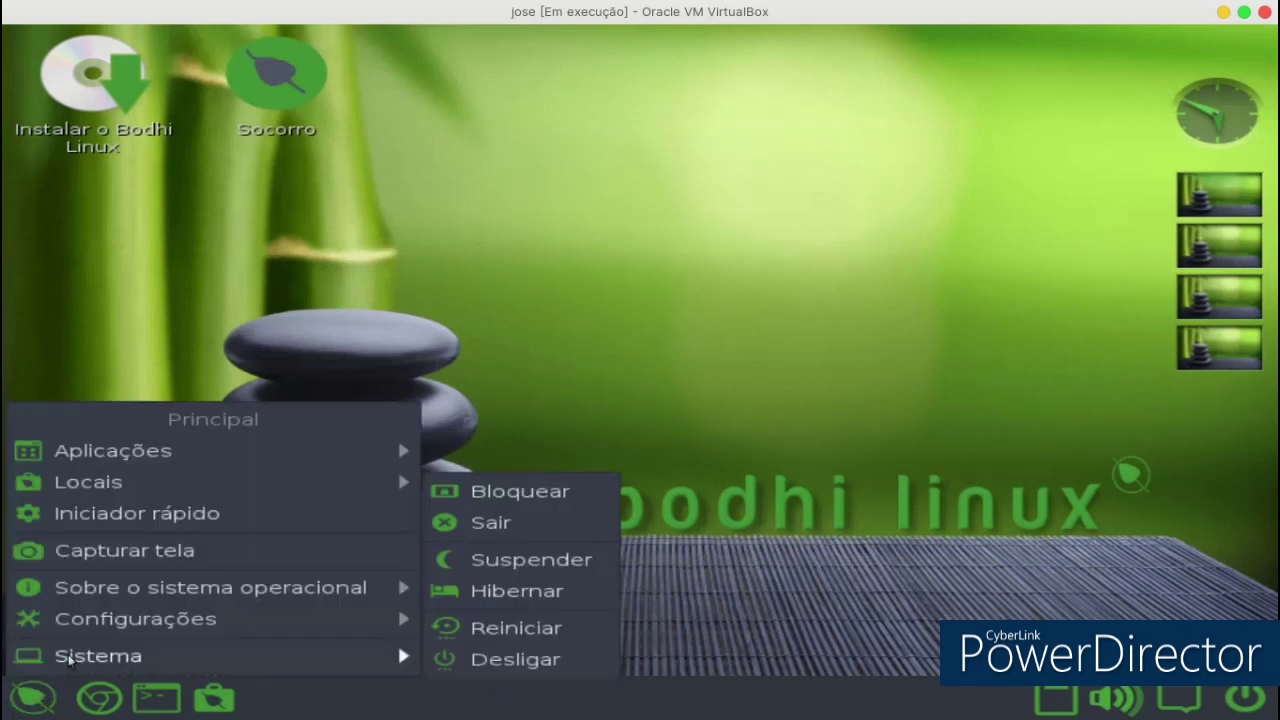
{"action": "mouse_move", "coordinate": [85, 625]}
{"action": "mouse_move", "coordinate": [390, 587]}
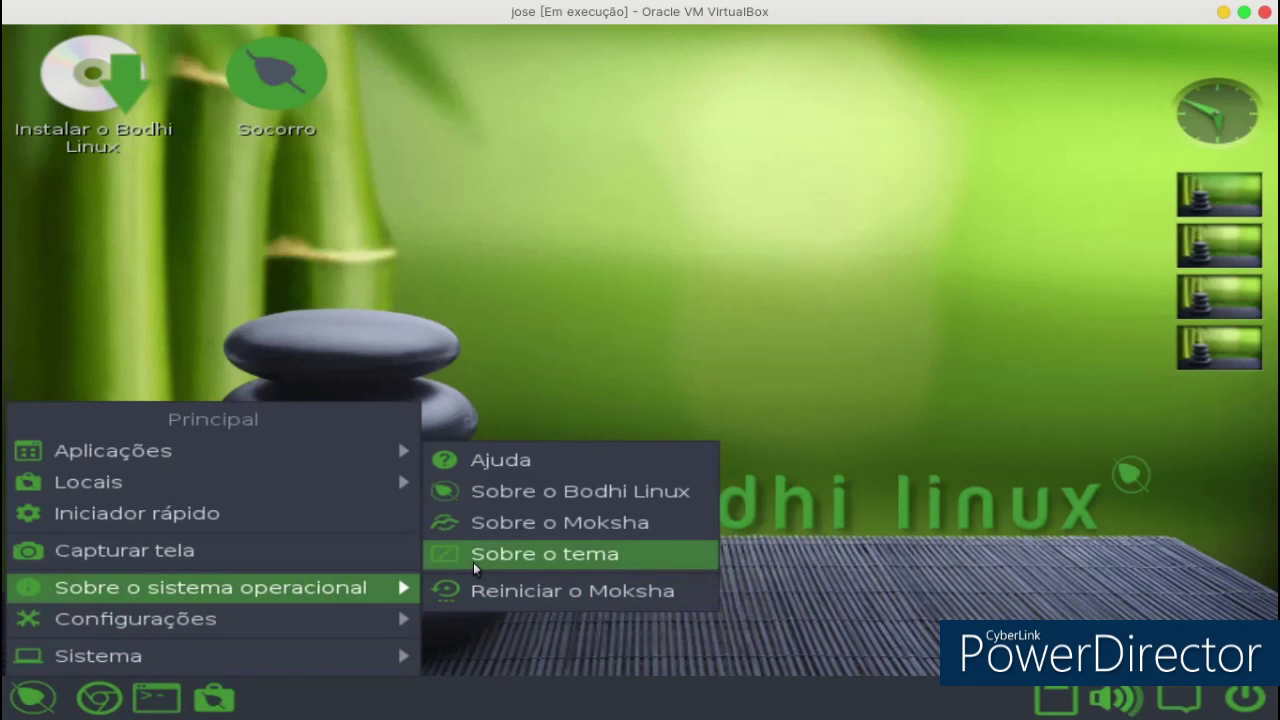
{"action": "left_click", "coordinate": [497, 495]}
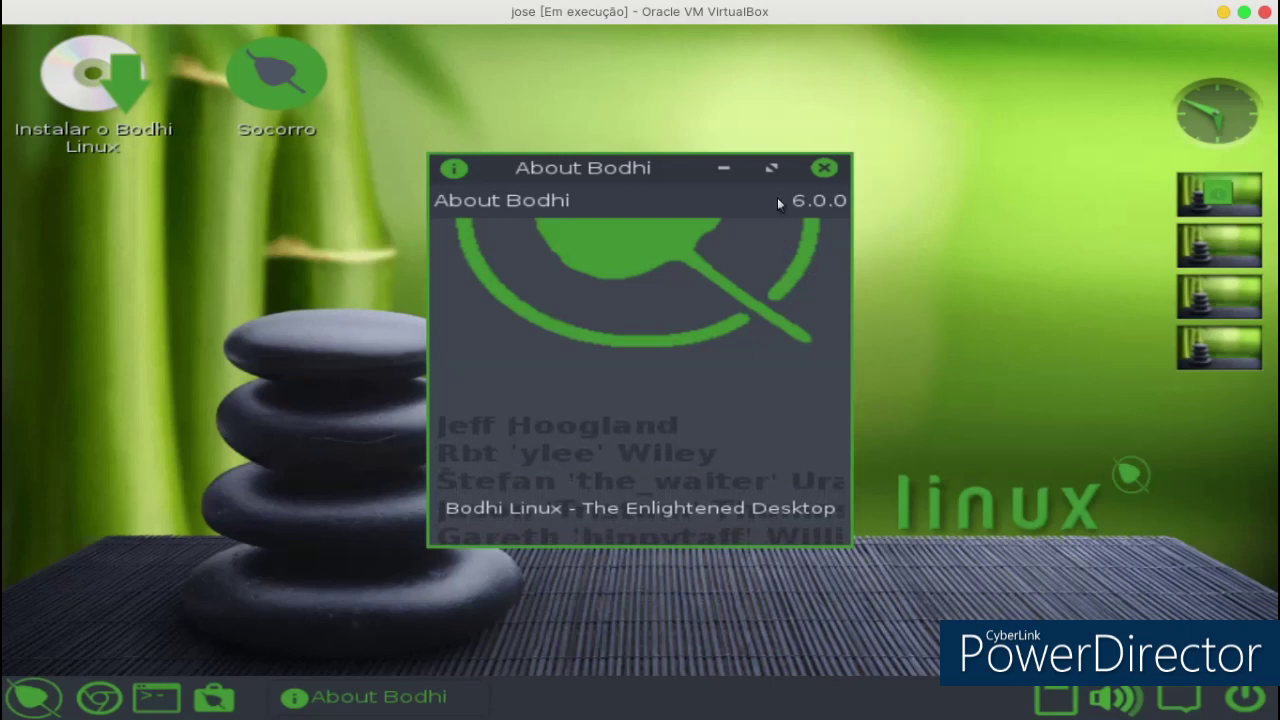
{"action": "left_click", "coordinate": [824, 168]}
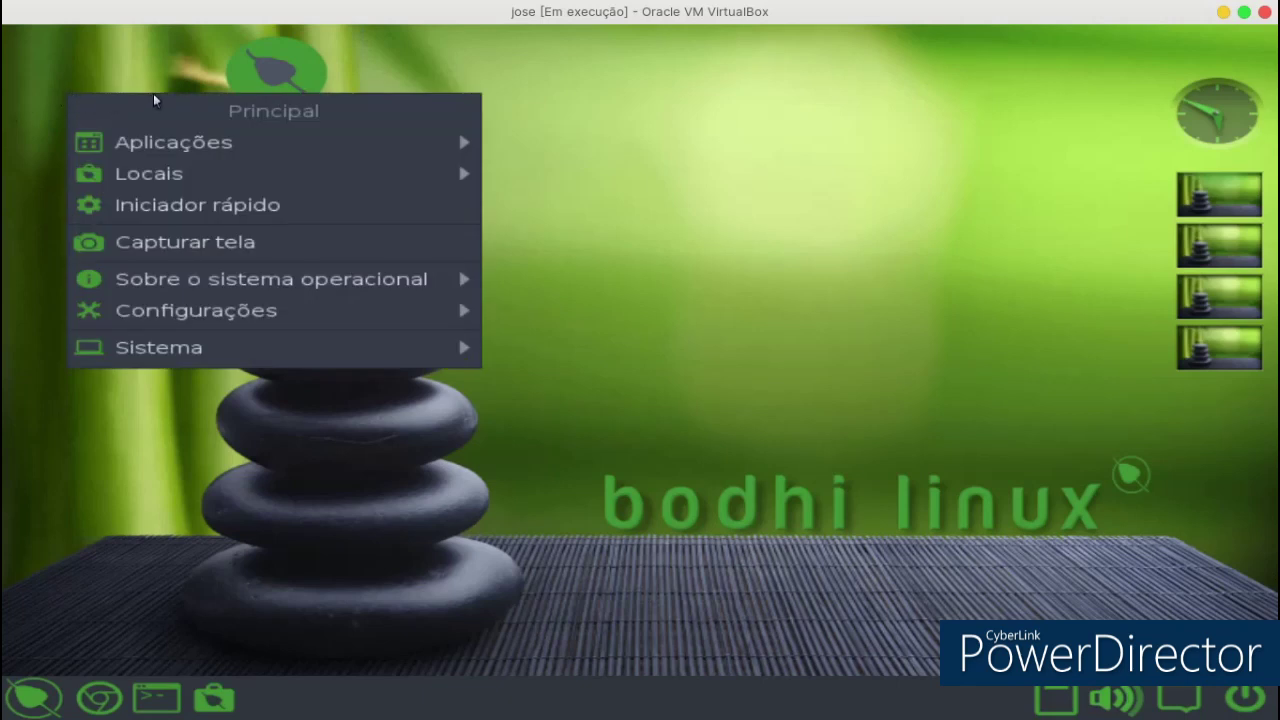
{"action": "left_click", "coordinate": [253, 89]}
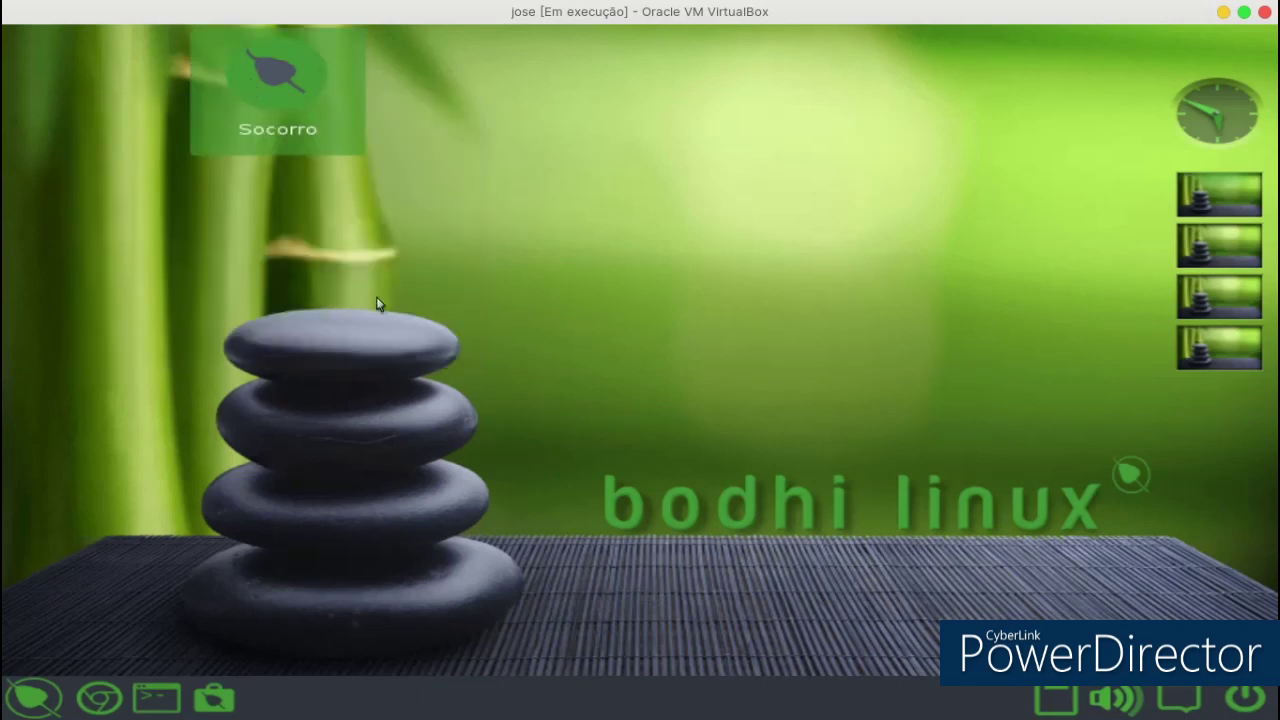
Open and dismiss the desktop menu and the Bodhi main menu.
{"action": "left_click", "coordinate": [143, 545]}
{"action": "left_click", "coordinate": [87, 604]}
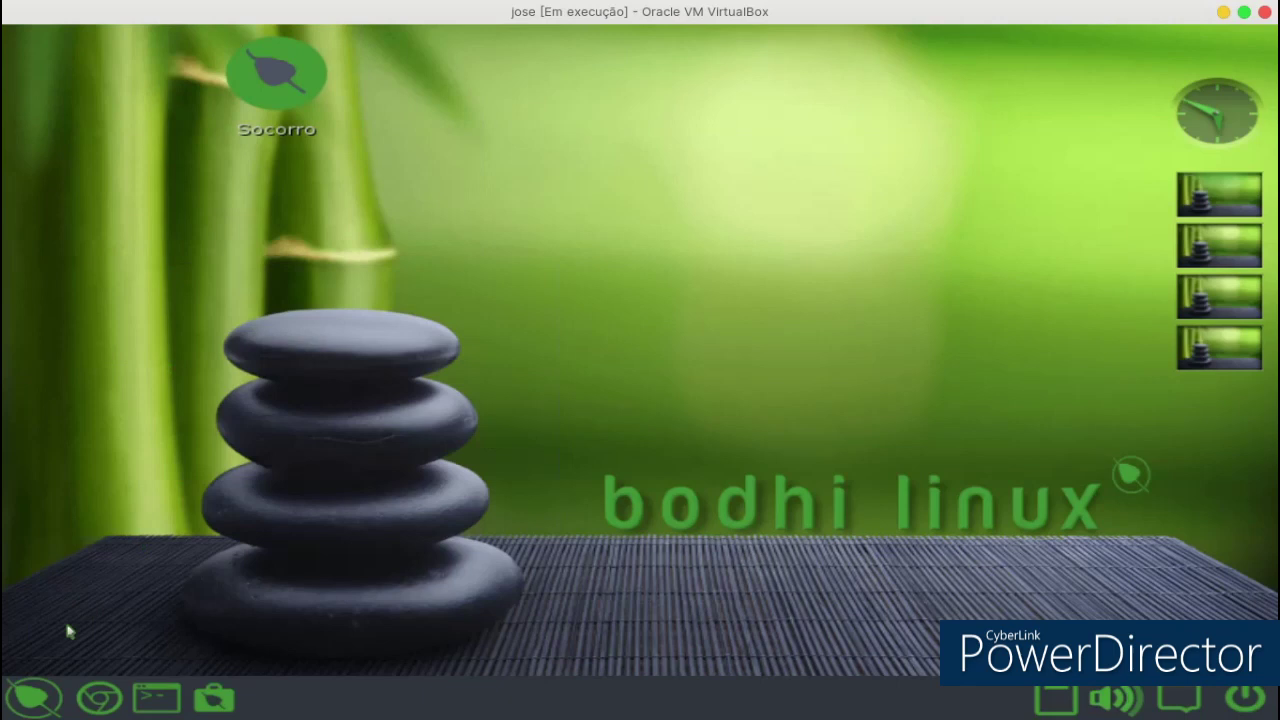
{"action": "left_click", "coordinate": [24, 705]}
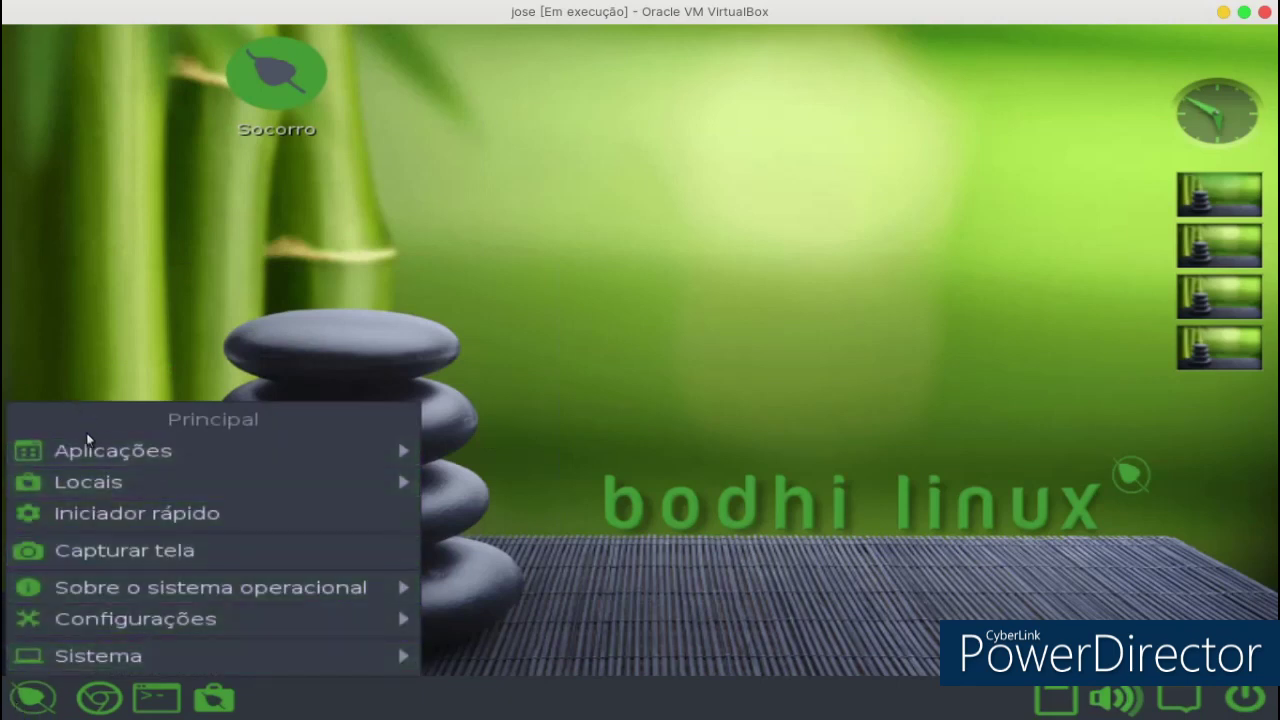
{"action": "mouse_move", "coordinate": [95, 448]}
{"action": "left_click", "coordinate": [704, 298]}
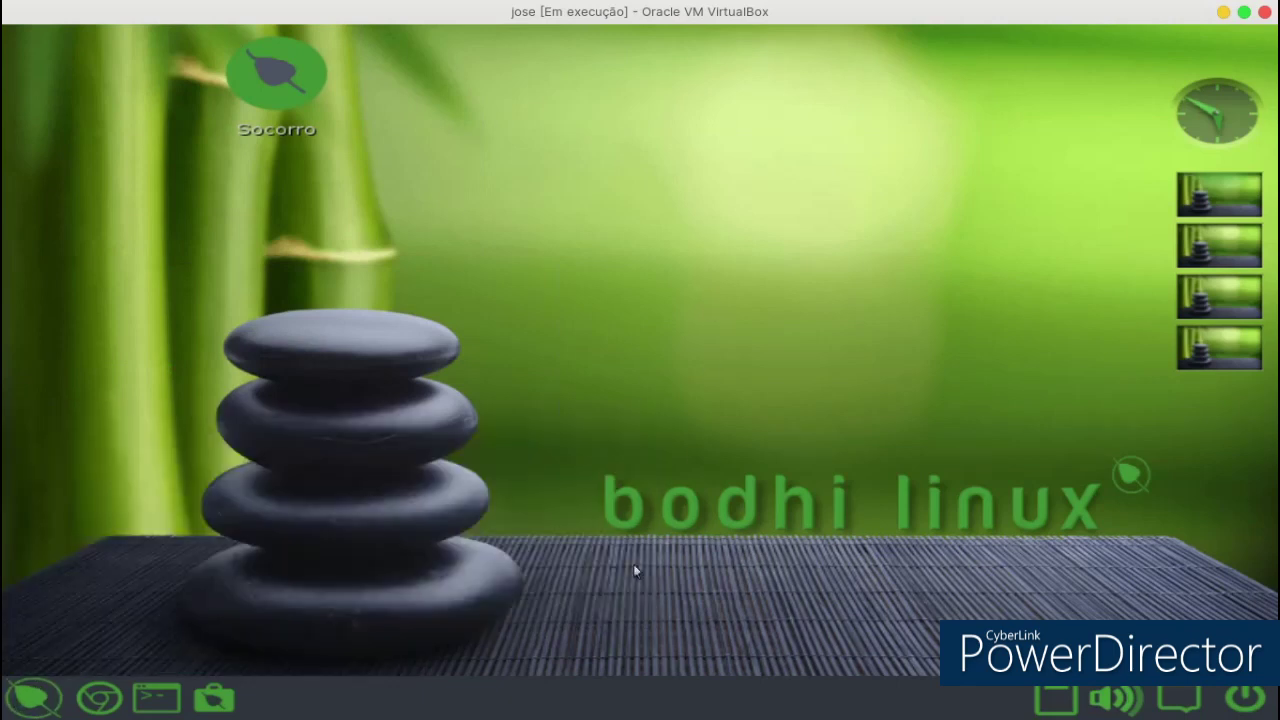
Check the empty Vídeos folder in the home file manager, close the manager, and dismiss the Principal menu.
{"action": "left_click", "coordinate": [213, 698]}
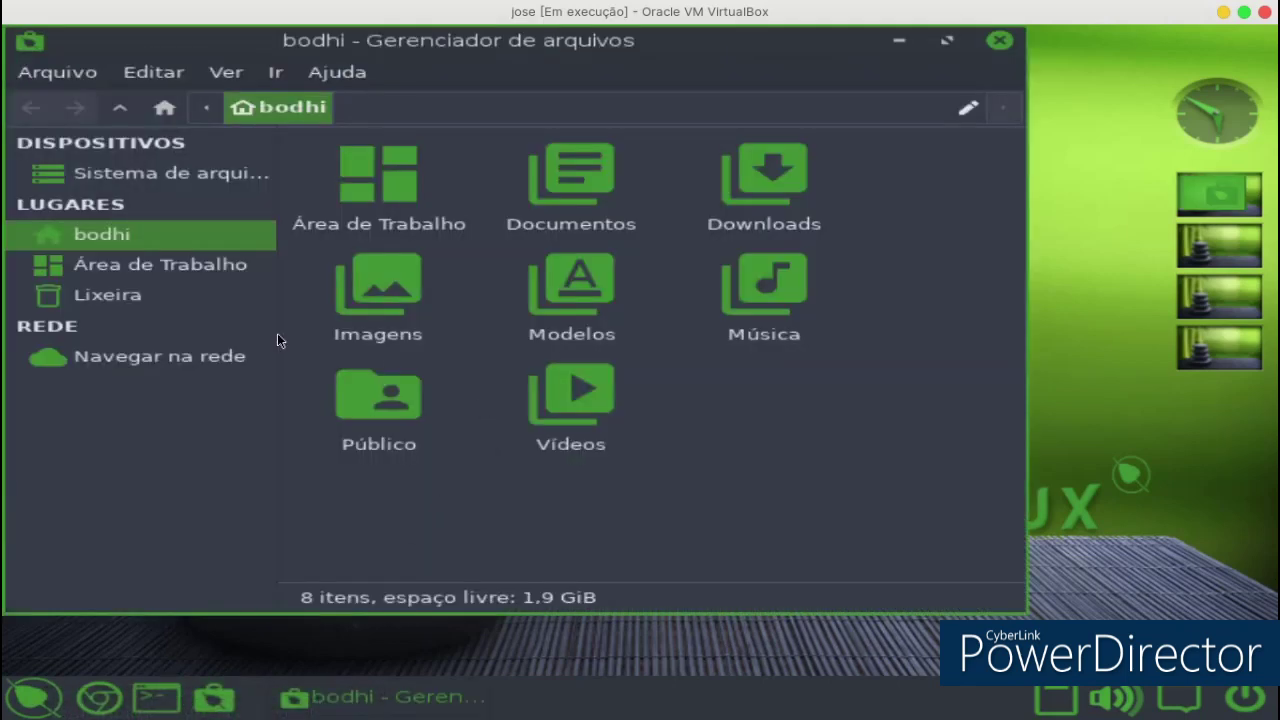
{"action": "double_click", "coordinate": [587, 404]}
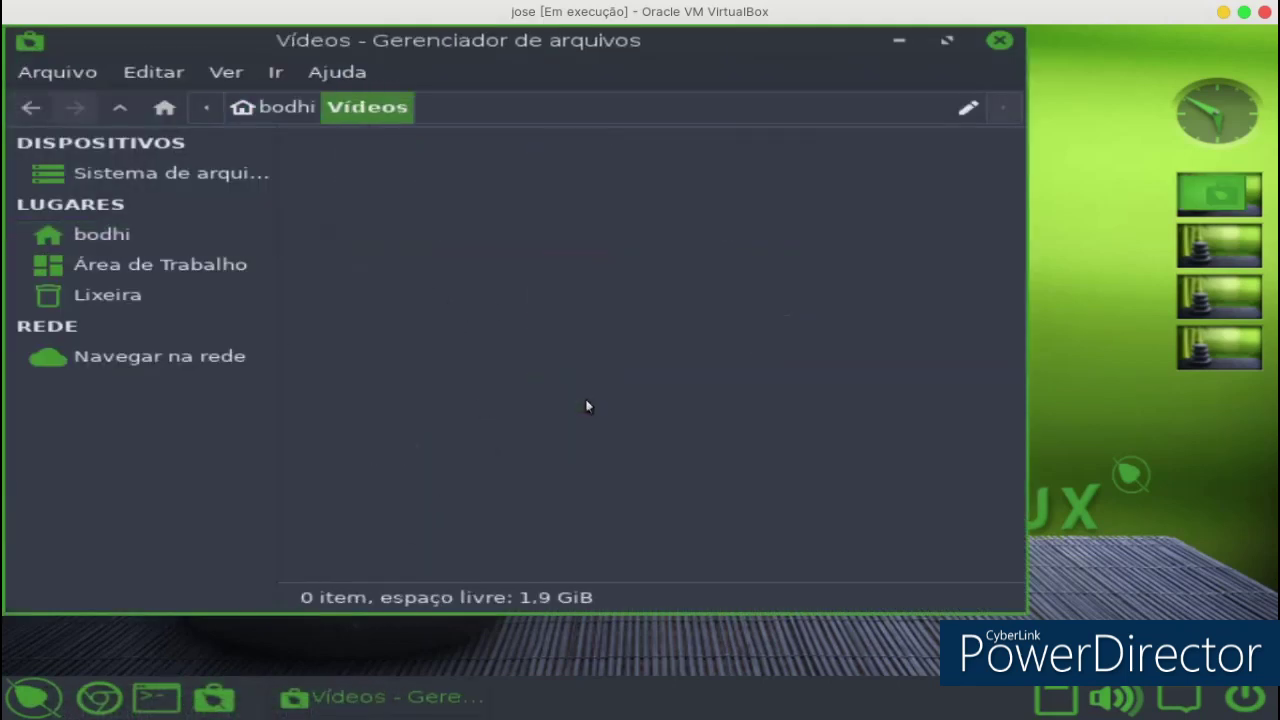
{"action": "left_click", "coordinate": [999, 42]}
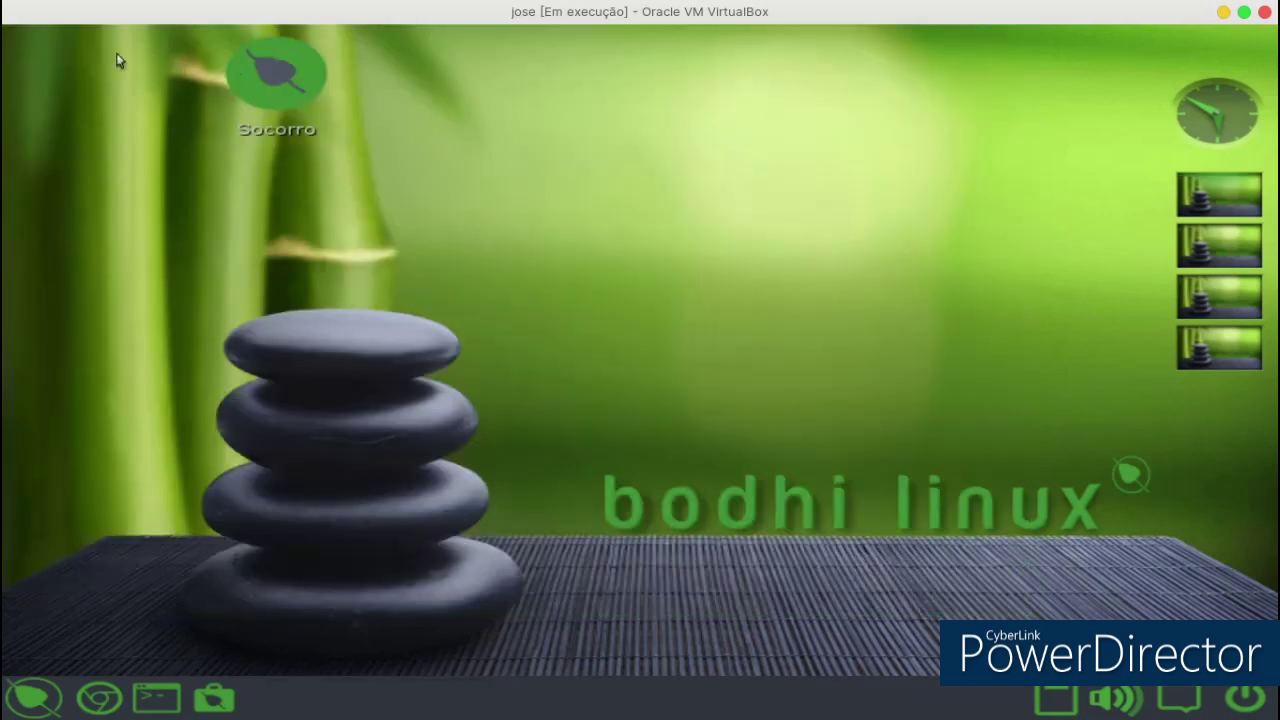
{"action": "left_click", "coordinate": [5, 52]}
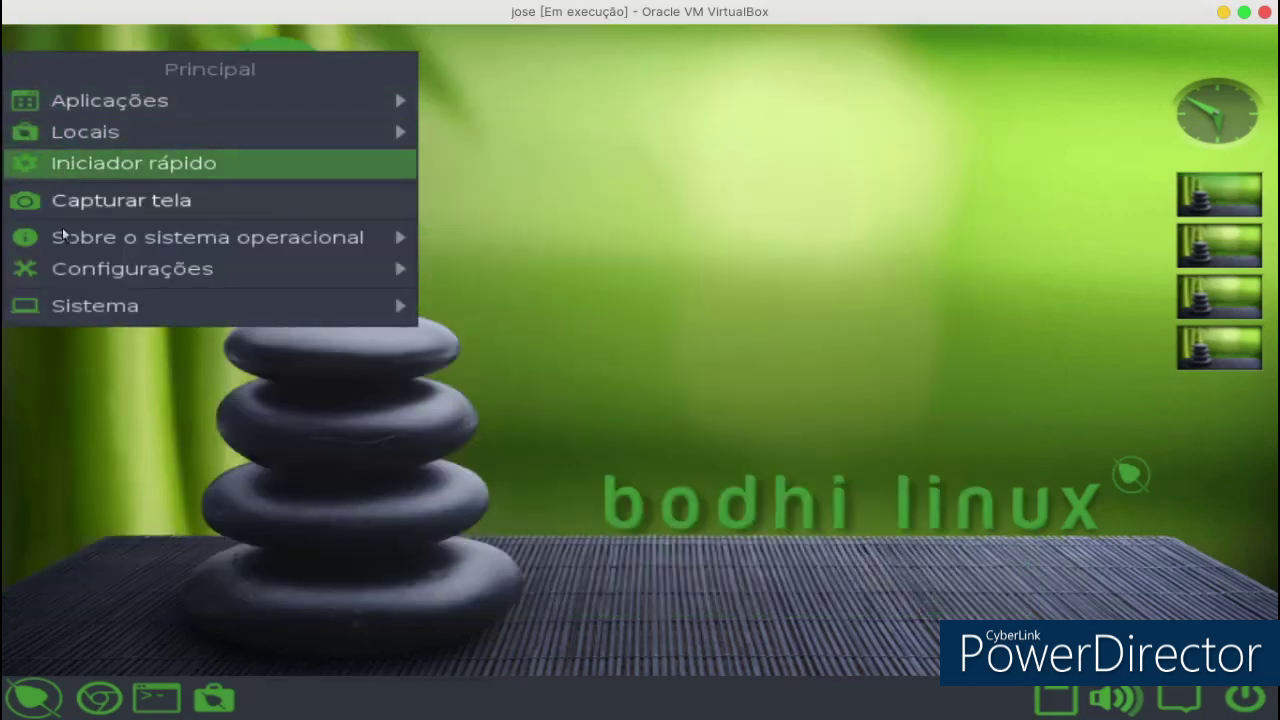
{"action": "left_click", "coordinate": [1067, 126]}
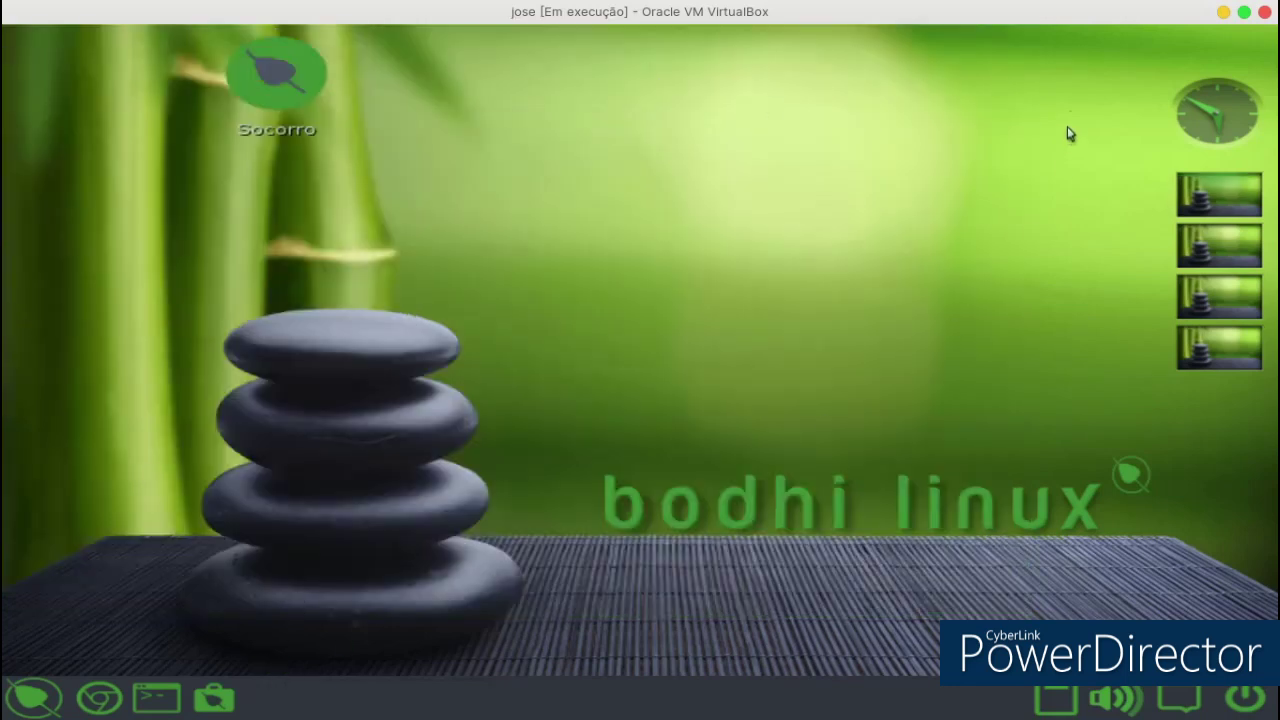
Minimize the screen recorder and VirtualBox Manager windows, leaving the linux2 VM window.
{"action": "left_click", "coordinate": [1224, 13]}
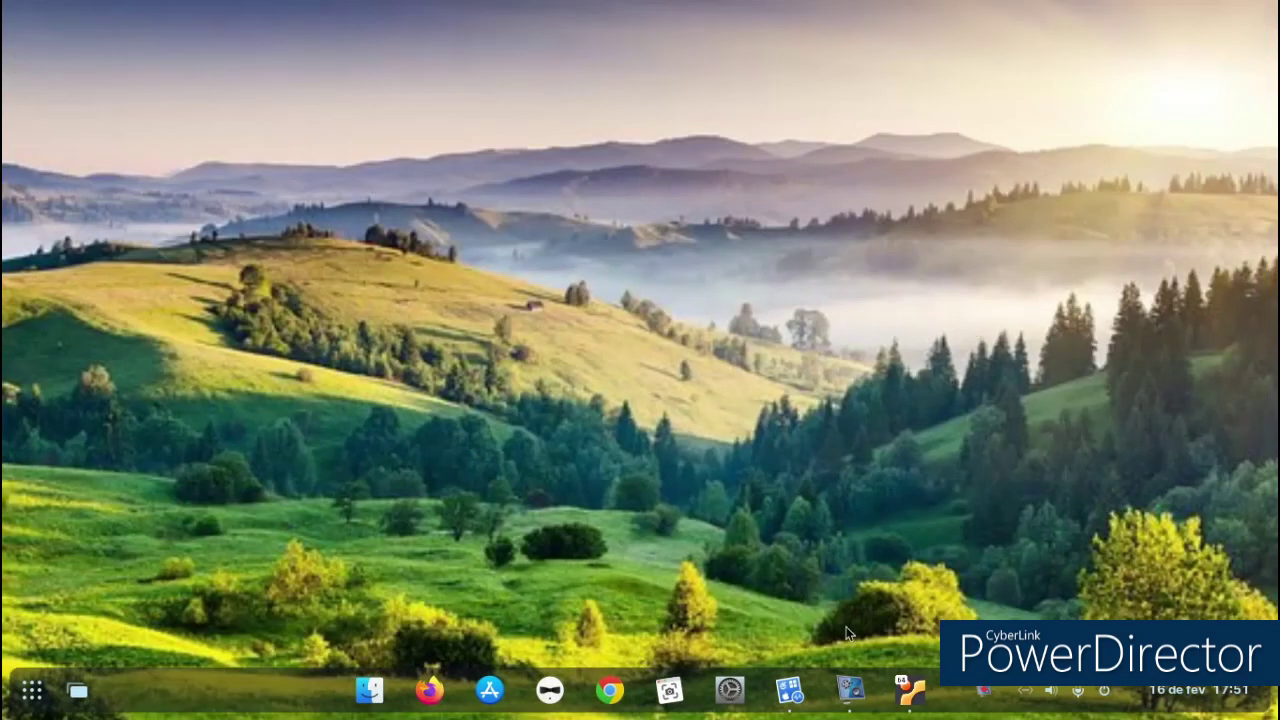
{"action": "left_click", "coordinate": [851, 690]}
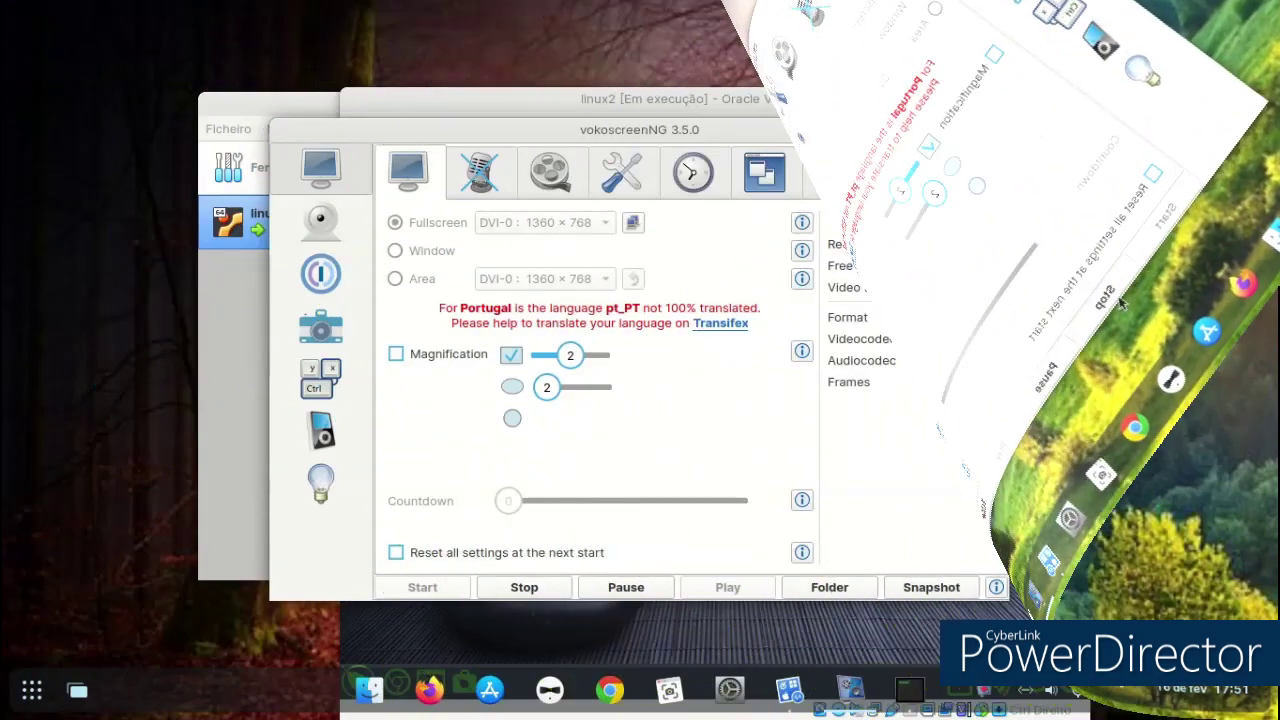
{"action": "left_click", "coordinate": [954, 131]}
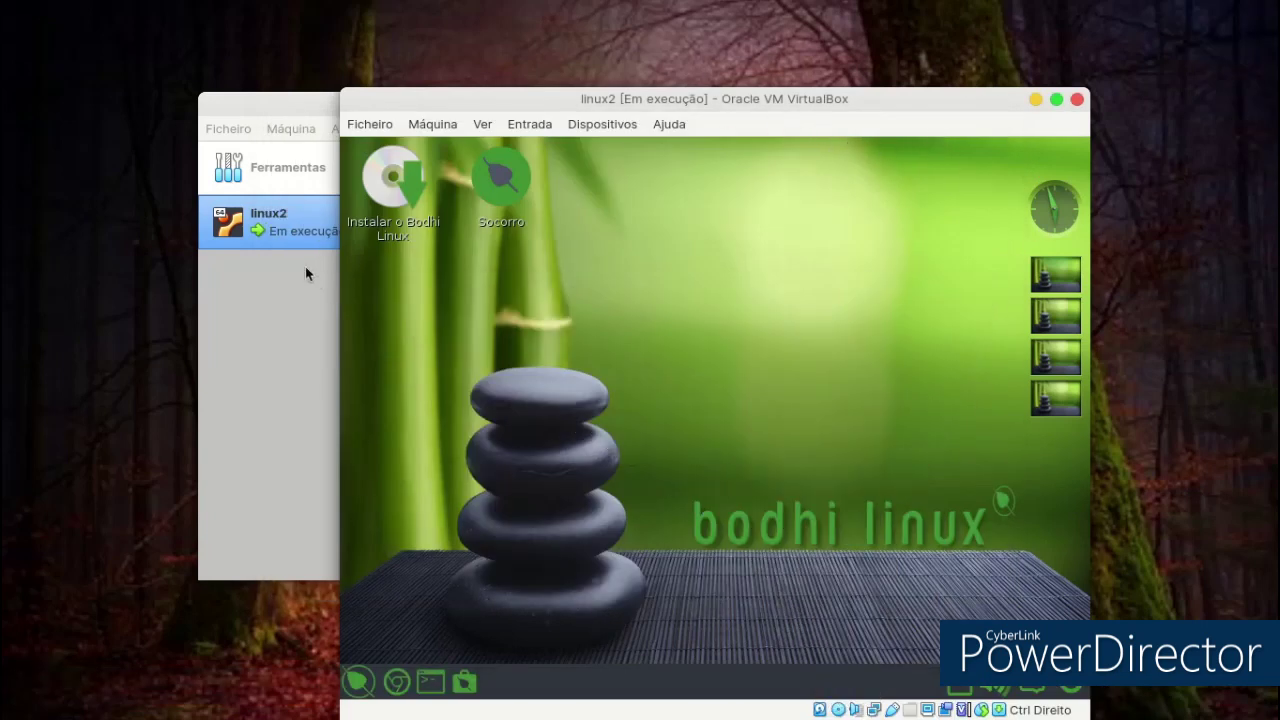
{"action": "left_click", "coordinate": [286, 106]}
{"action": "left_click", "coordinate": [1008, 108]}
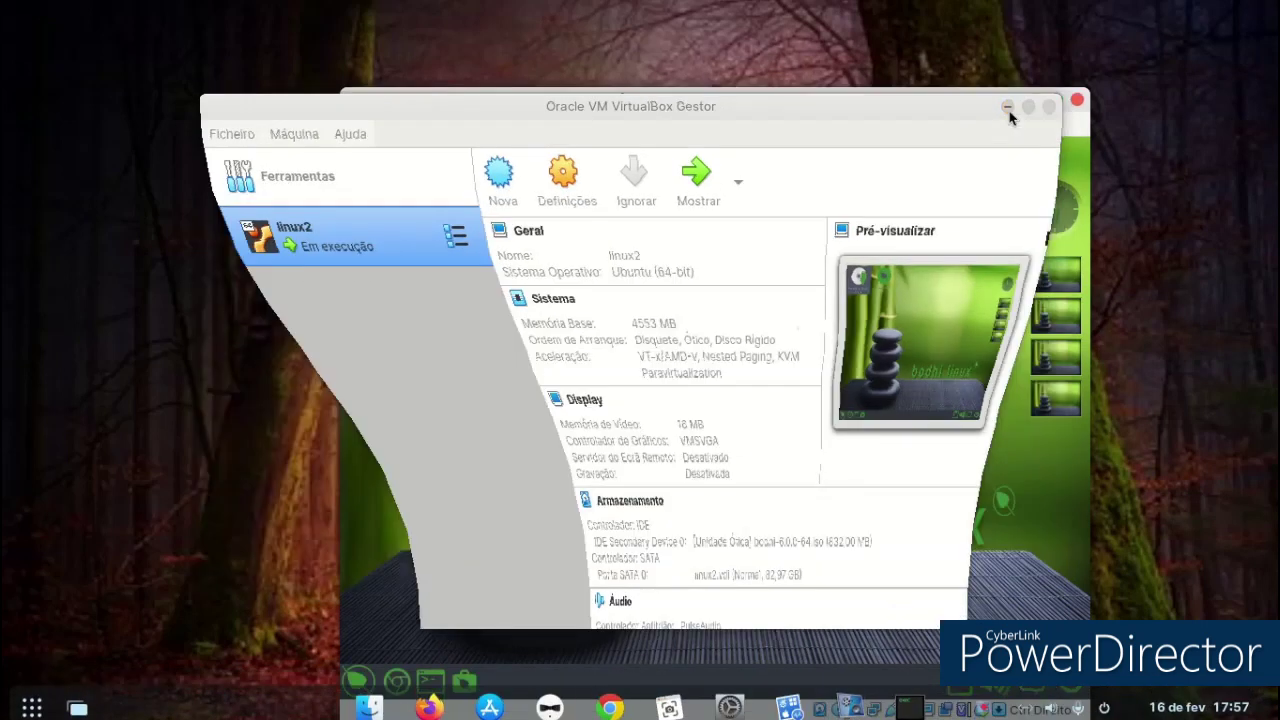
Move the VM window up-left and launch 'Instalar o Bodhi Linux'.
{"action": "left_click_drag", "start_coordinate": [889, 106], "coordinate": [829, 49]}
{"action": "double_click", "coordinate": [330, 150]}
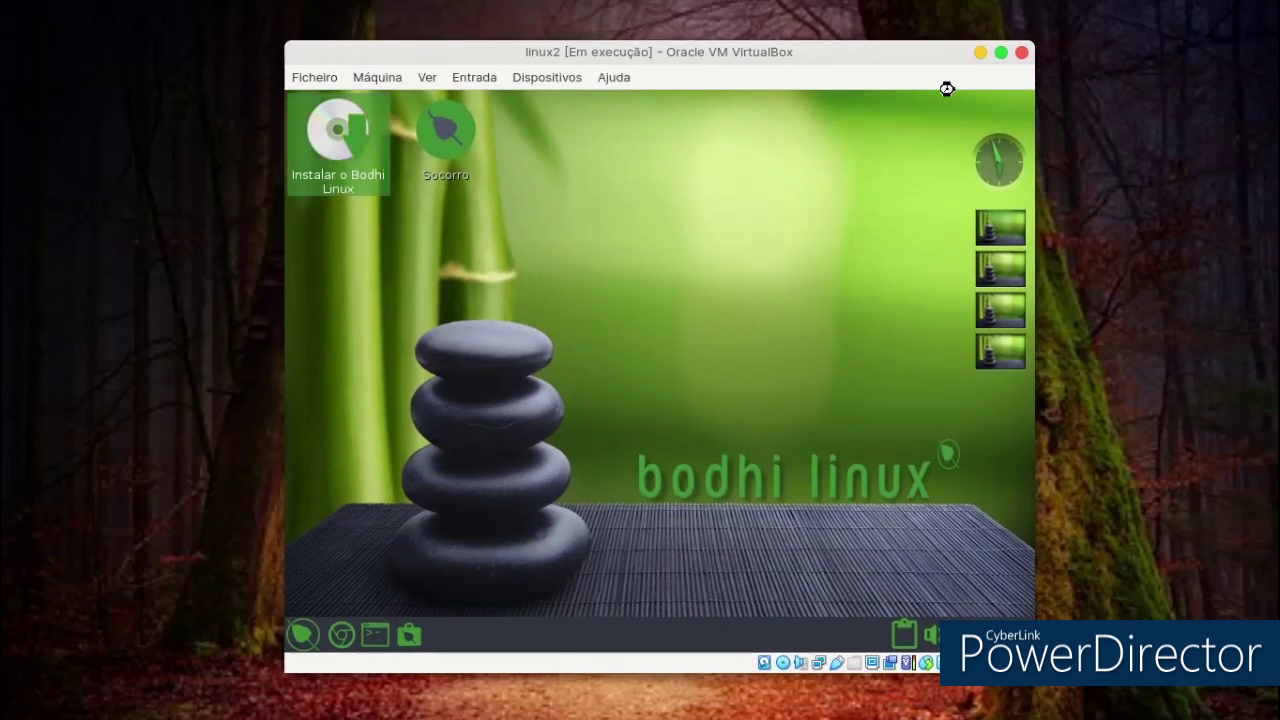
{"action": "double_click", "coordinate": [334, 160]}
Choose Português as the installer language and continue past the keyboard layout page.
{"action": "left_click", "coordinate": [631, 320]}
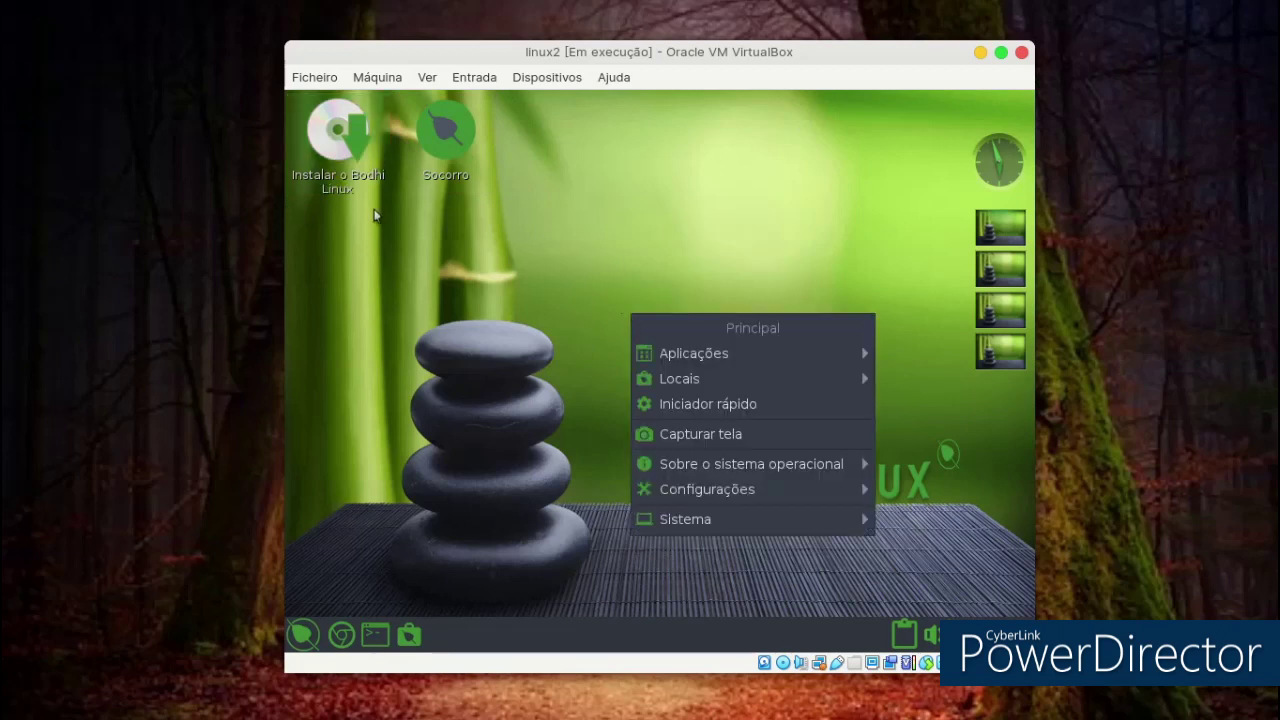
{"action": "left_click", "coordinate": [338, 155]}
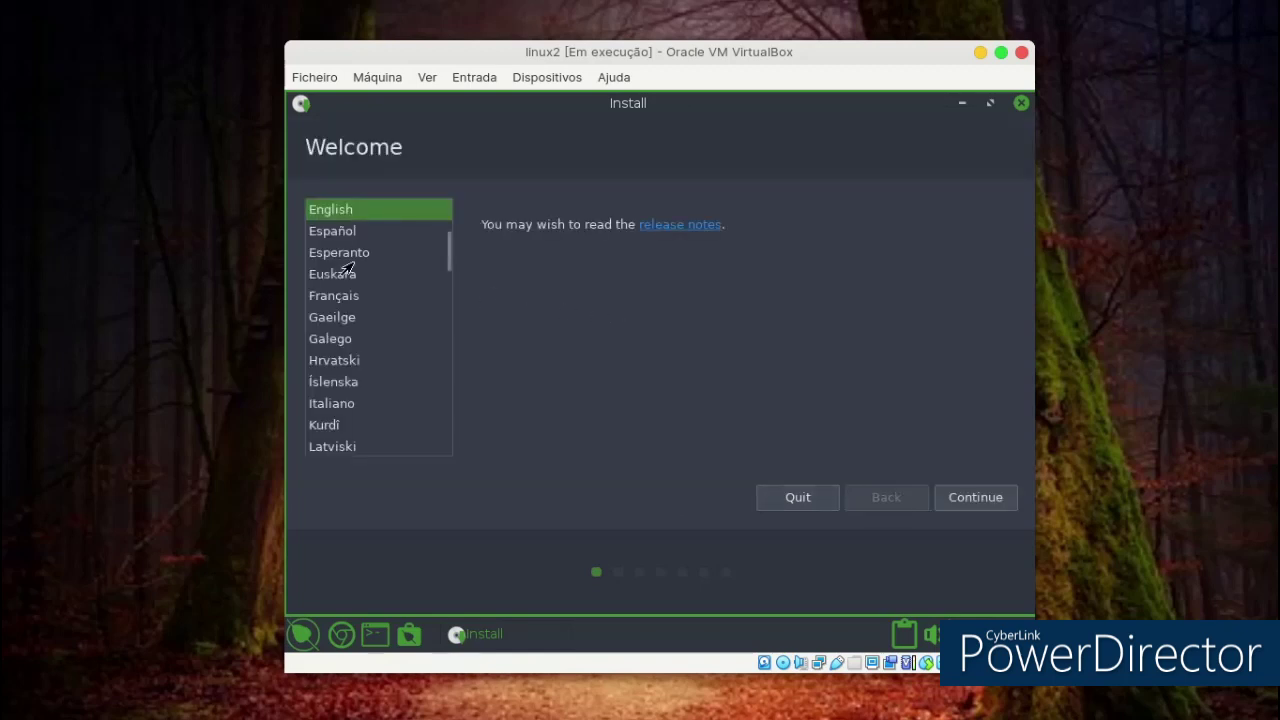
{"action": "scroll", "coordinate": [350, 268], "scroll_direction": "down", "scroll_amount": 2}
{"action": "scroll", "coordinate": [352, 270], "scroll_direction": "down", "scroll_amount": 2}
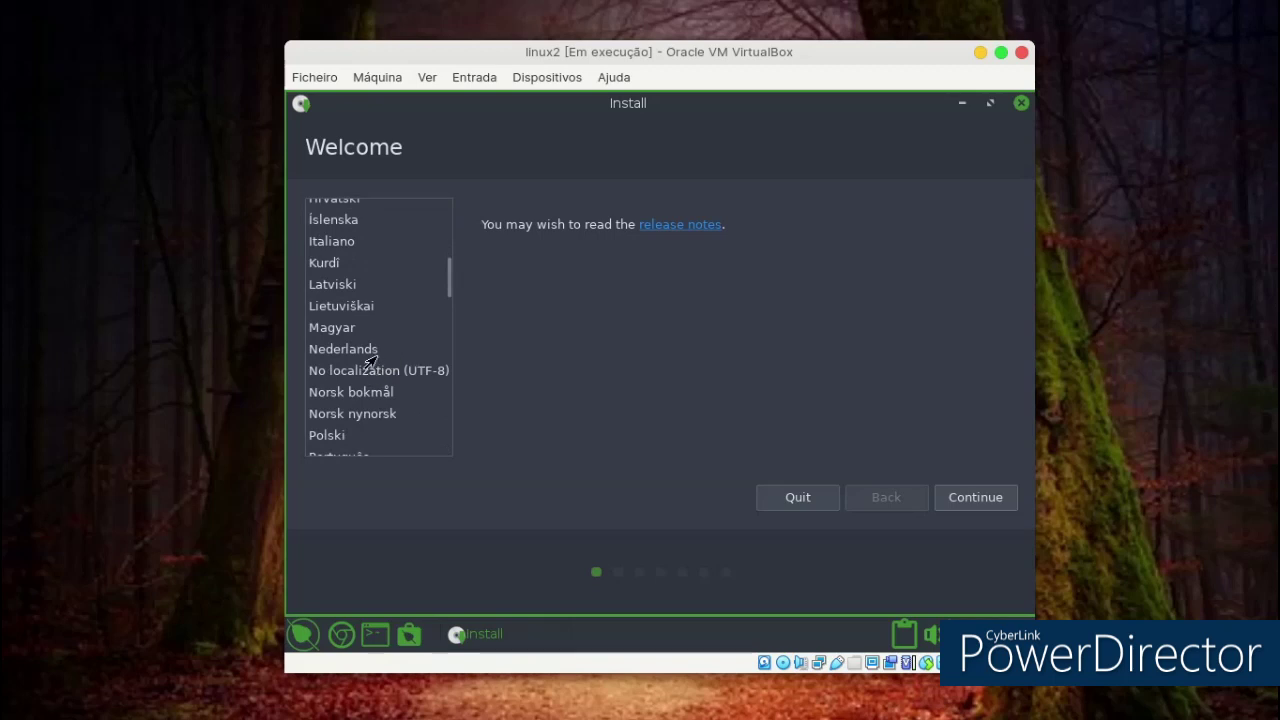
{"action": "scroll", "coordinate": [366, 352], "scroll_direction": "down", "scroll_amount": 2}
{"action": "left_click", "coordinate": [340, 378]}
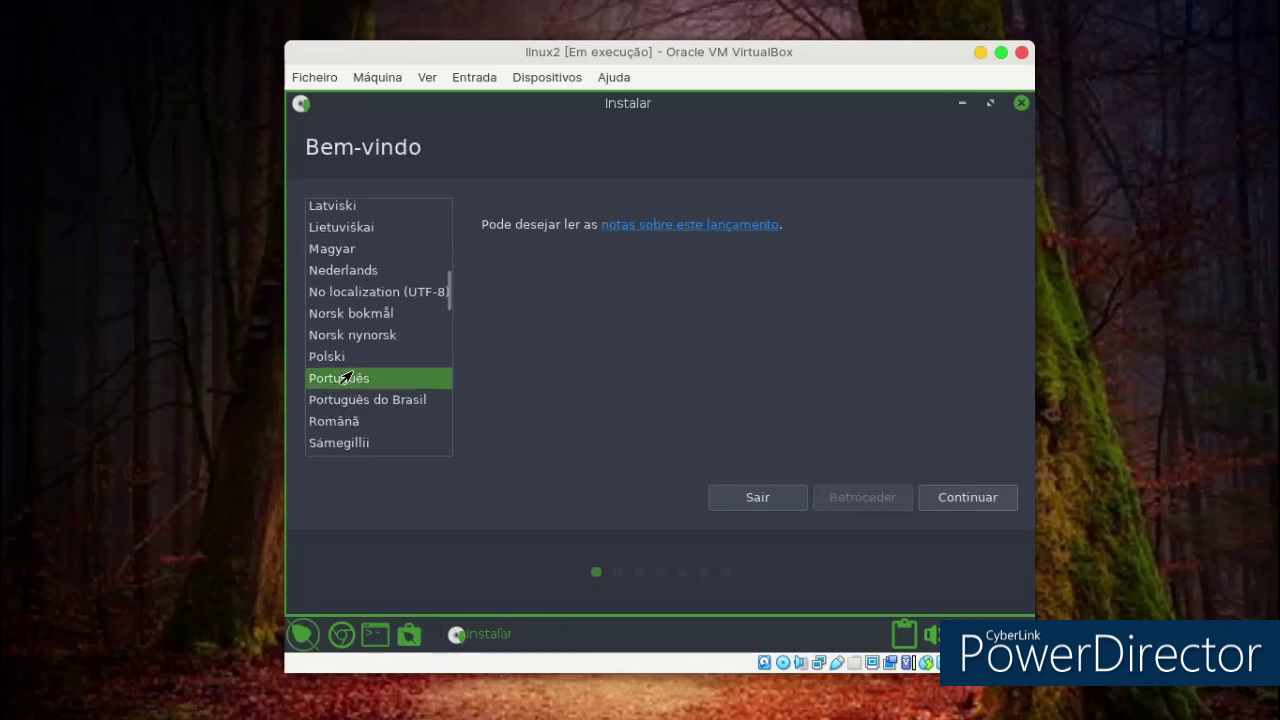
{"action": "left_click", "coordinate": [963, 490]}
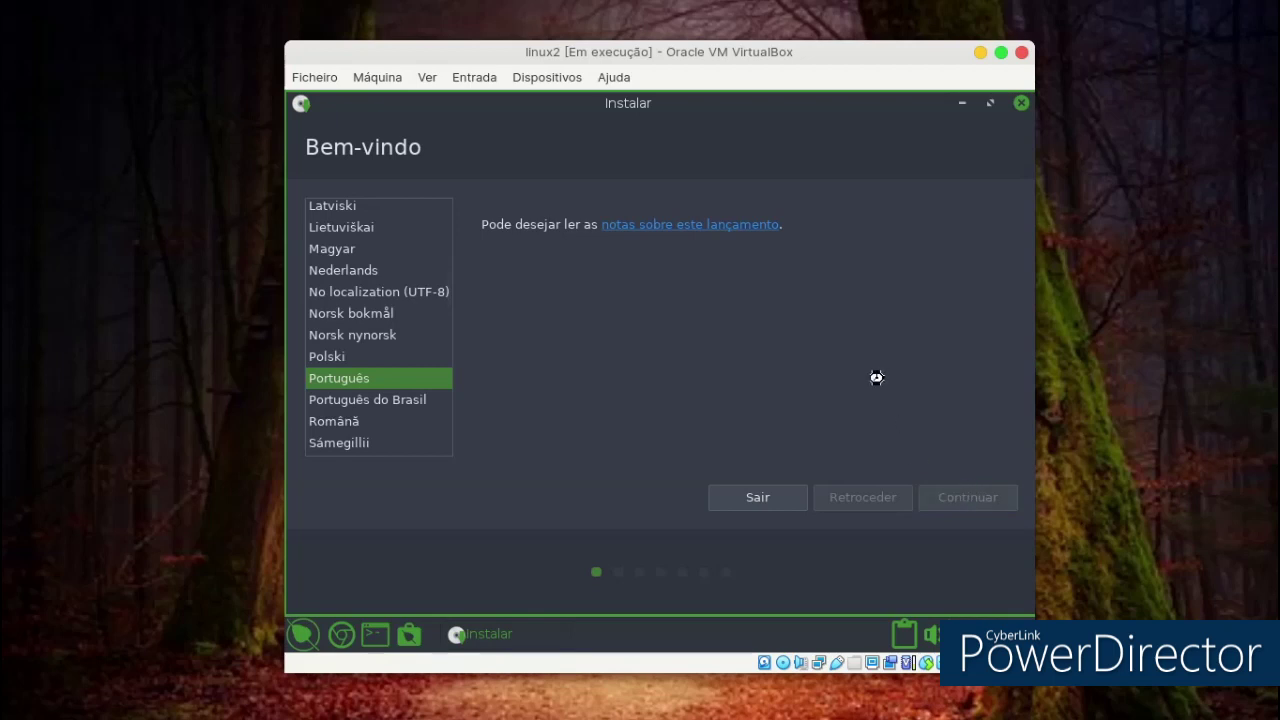
{"action": "left_click", "coordinate": [950, 500]}
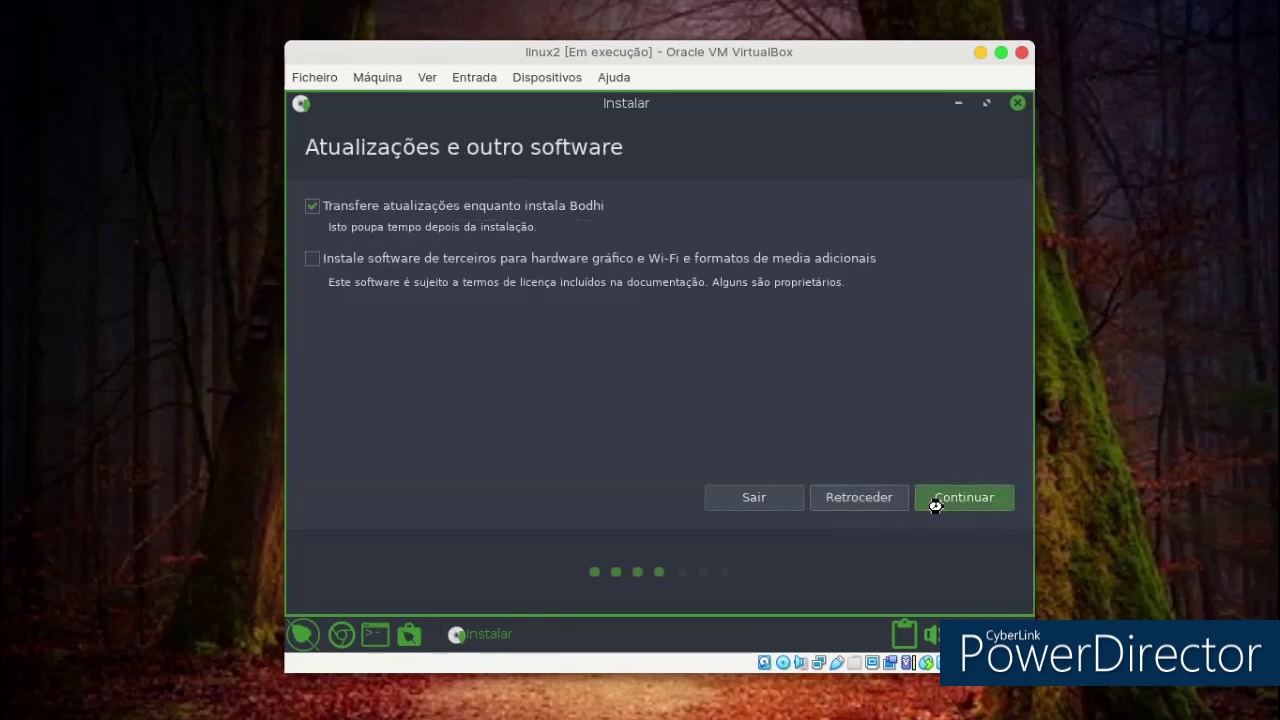
Accept the updates page, choose 'Apagar disco e instalar Bodhi' and confirm the partition changes.
{"action": "left_click", "coordinate": [932, 502]}
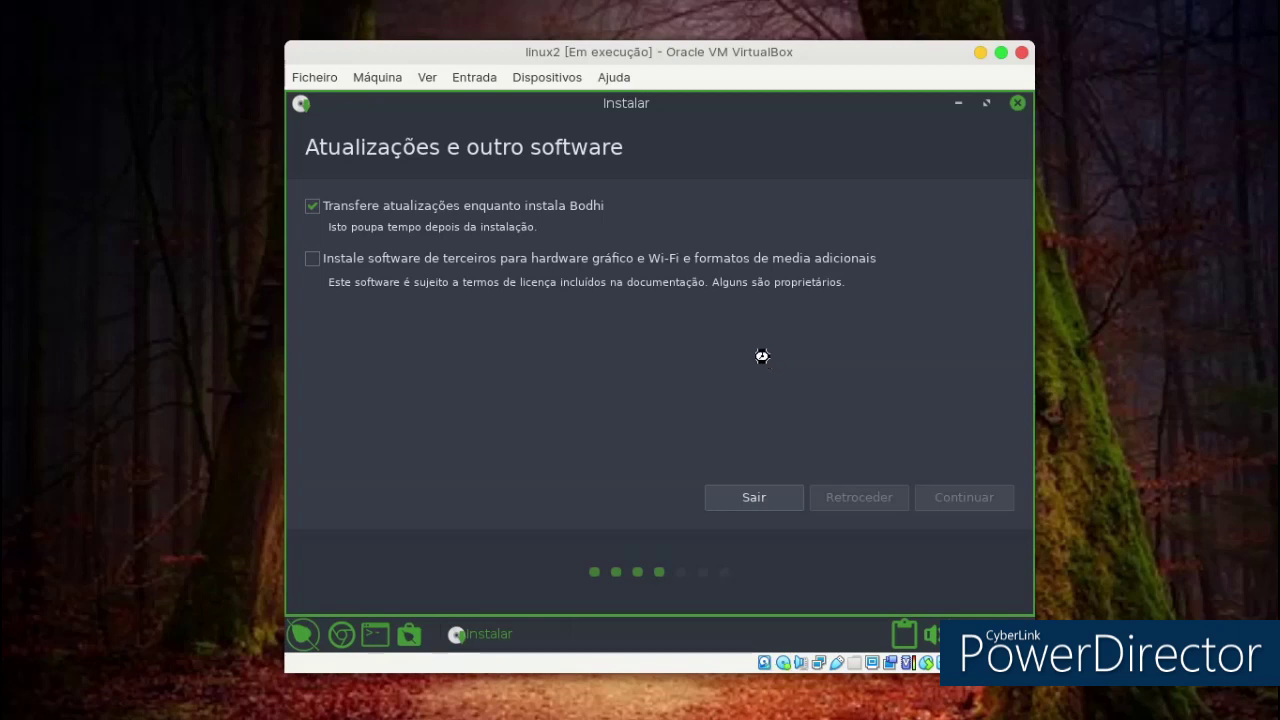
{"action": "left_click", "coordinate": [980, 53]}
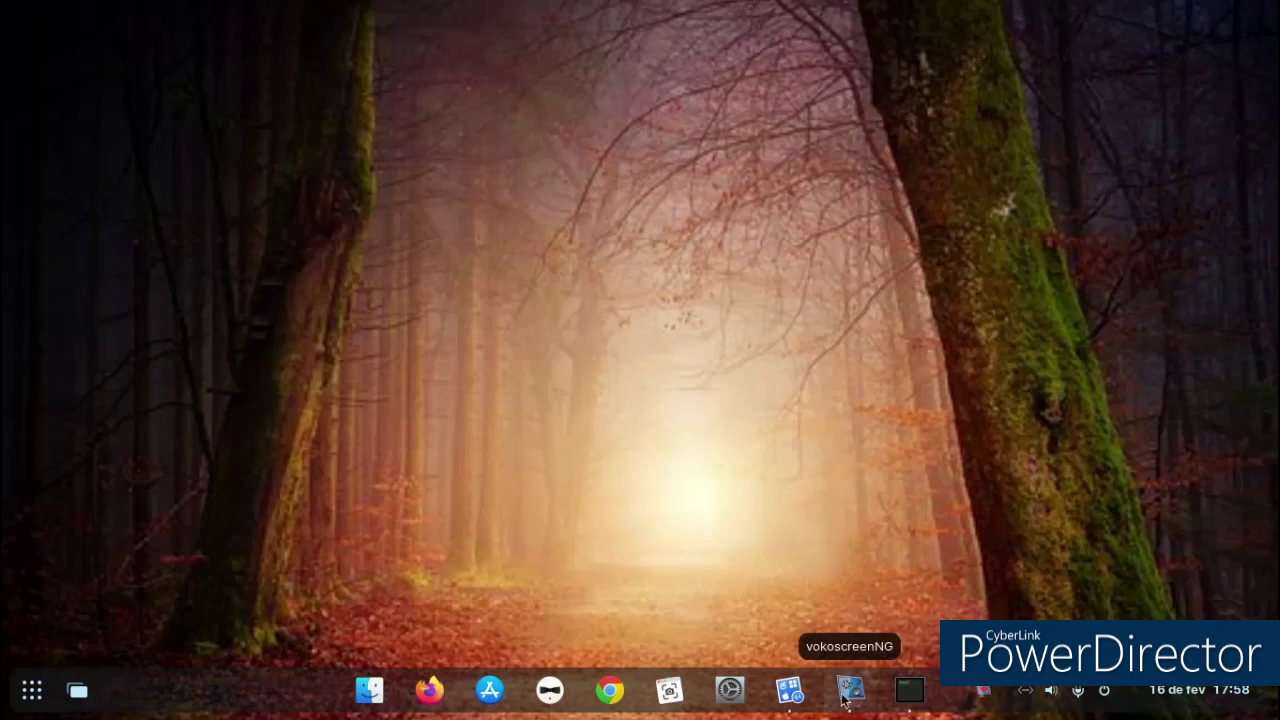
{"action": "left_click", "coordinate": [789, 690]}
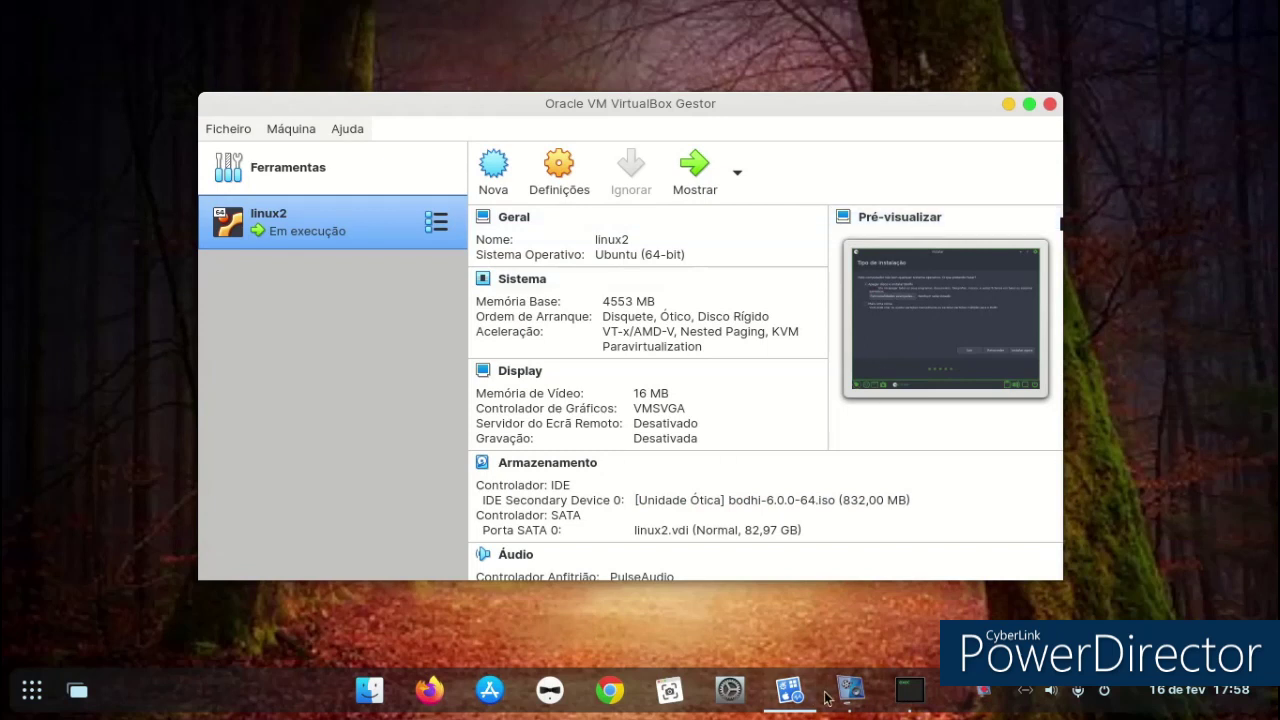
{"action": "left_click", "coordinate": [789, 694]}
{"action": "left_click", "coordinate": [790, 708]}
{"action": "left_click", "coordinate": [789, 706]}
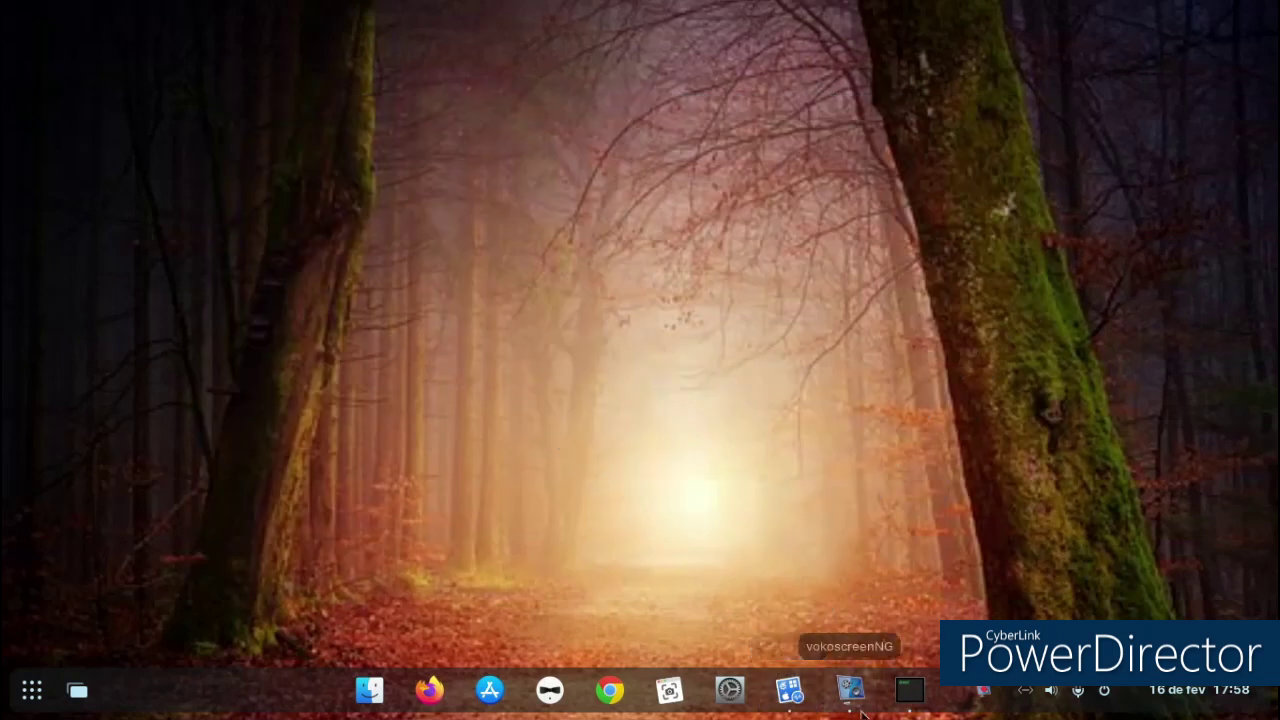
{"action": "left_click", "coordinate": [918, 708]}
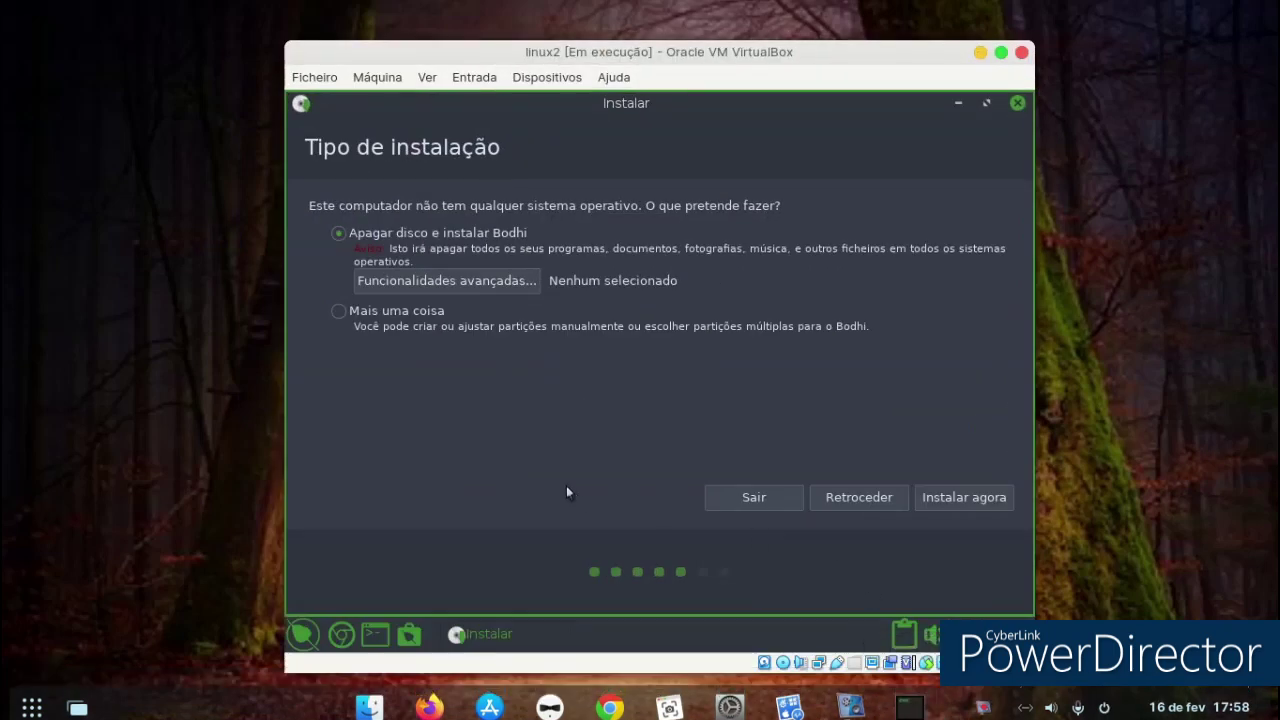
{"action": "left_click", "coordinate": [943, 505]}
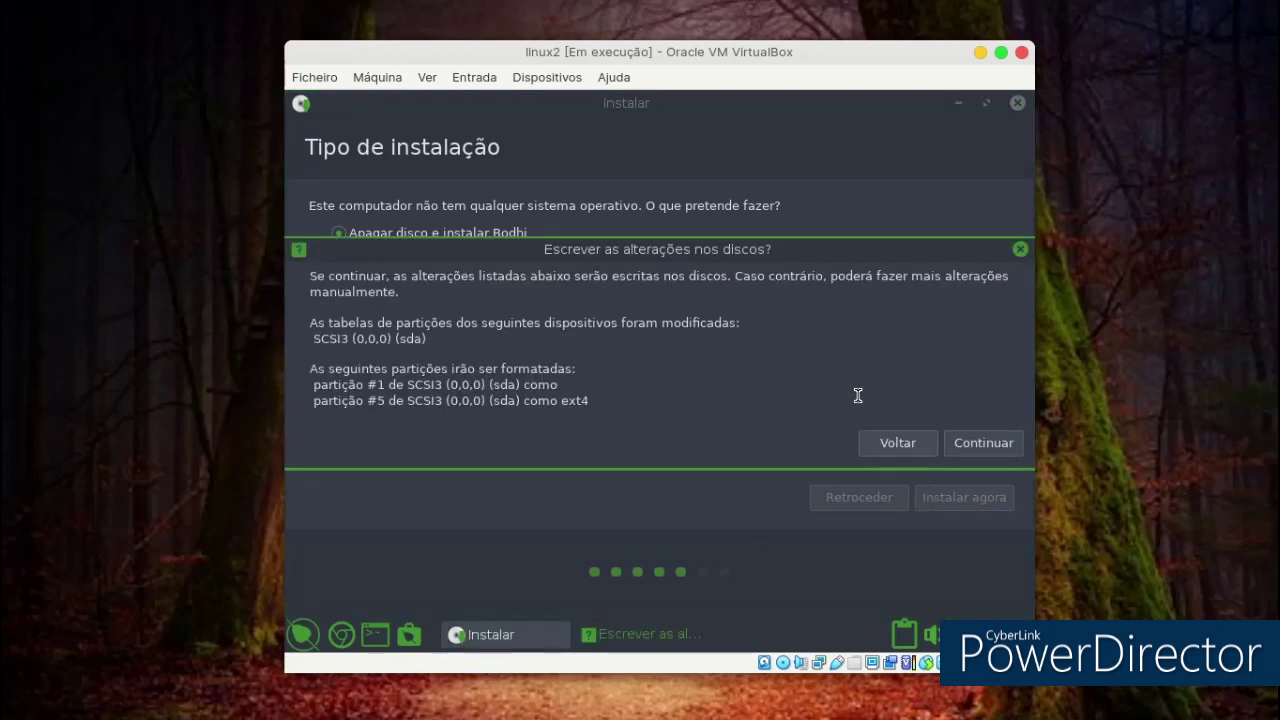
{"action": "left_click", "coordinate": [957, 443]}
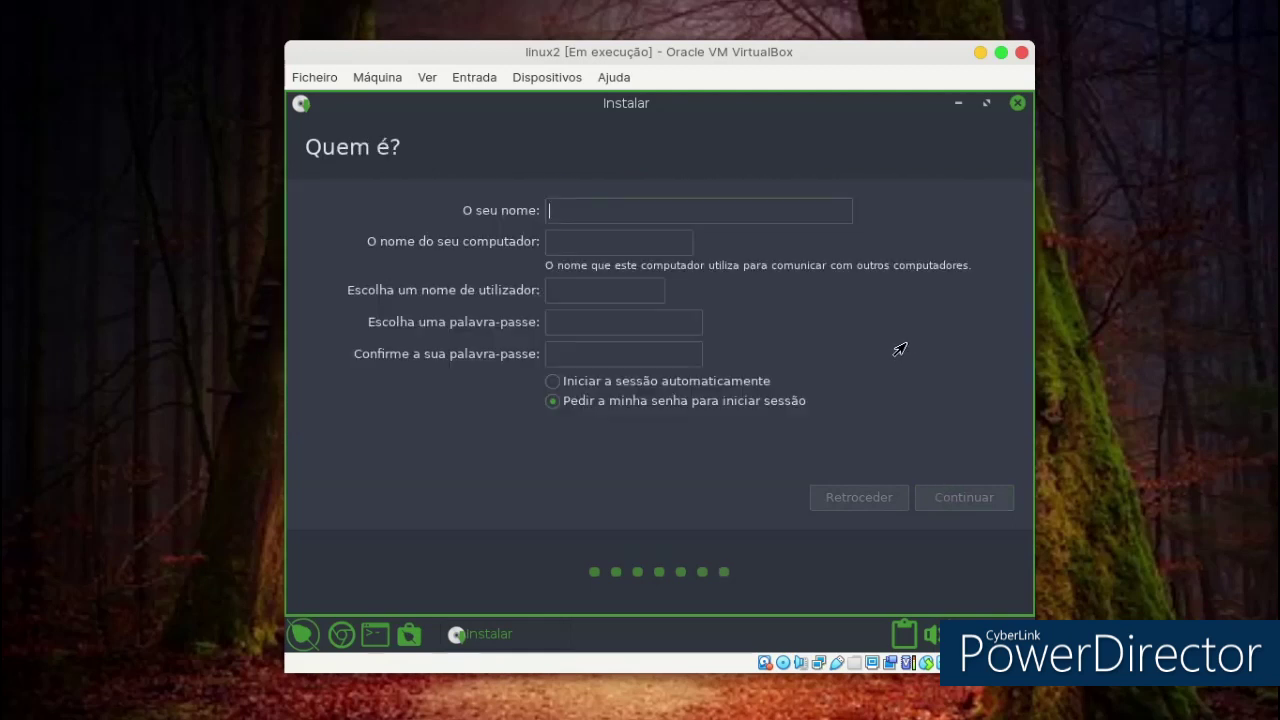
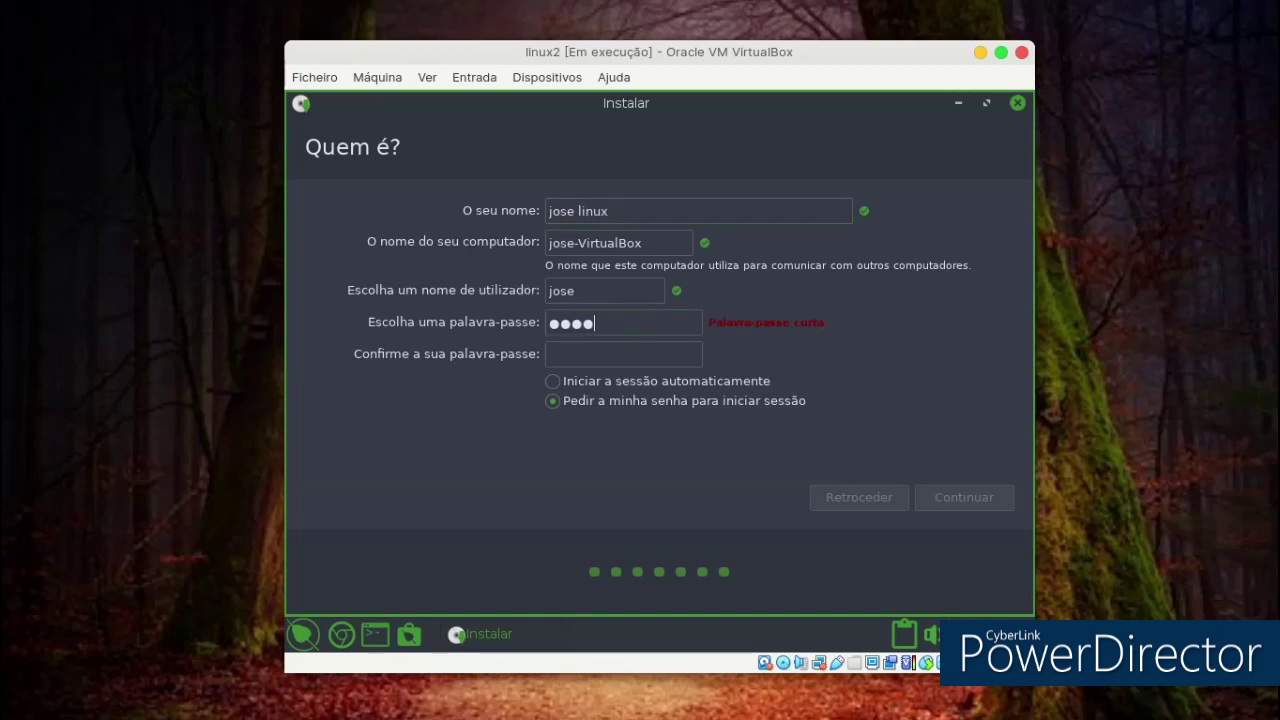
Enter the user's name and password, enable automatic login, and start copying files.
{"action": "left_click", "coordinate": [618, 348]}
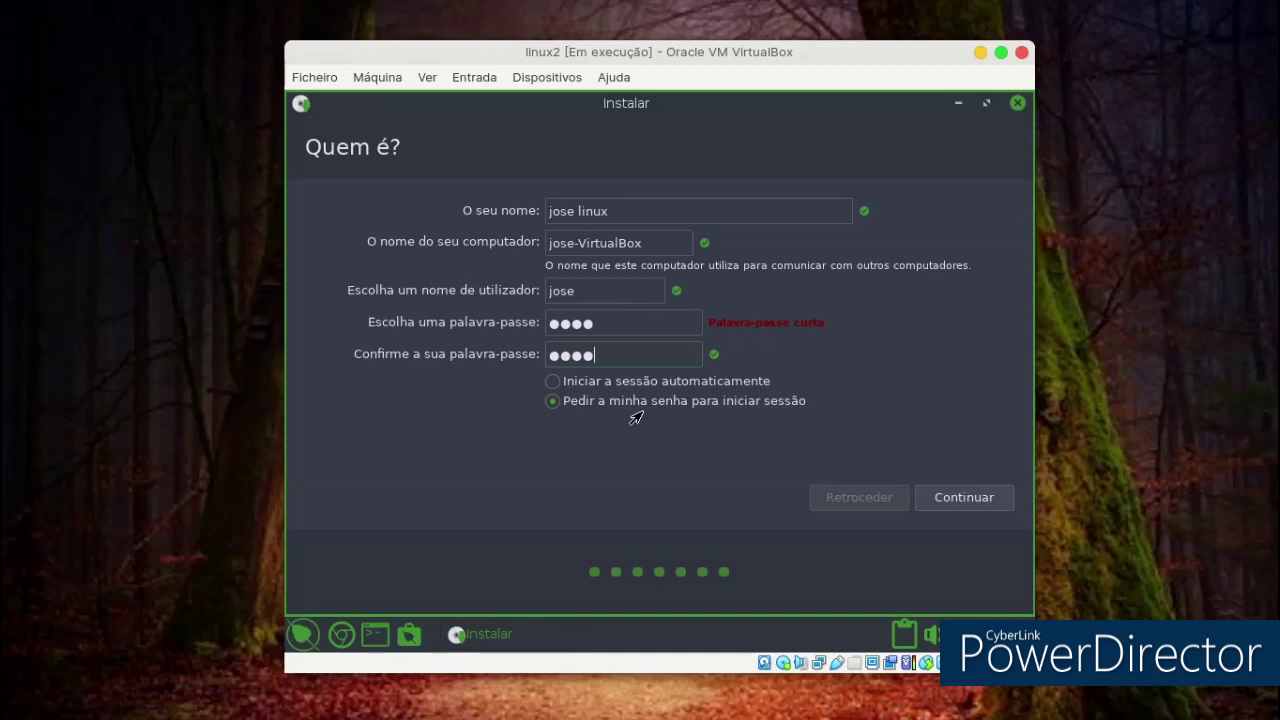
{"action": "left_click", "coordinate": [667, 383]}
{"action": "left_click", "coordinate": [957, 498]}
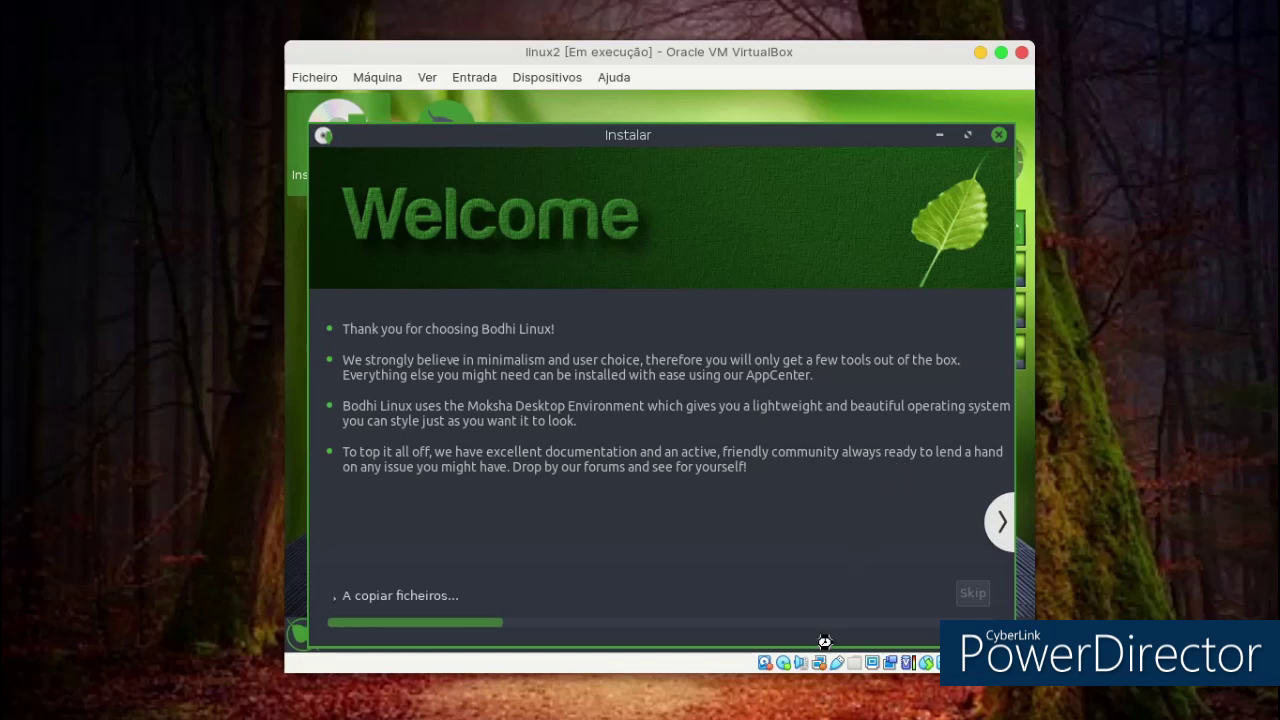
{"action": "mouse_move", "coordinate": [848, 675]}
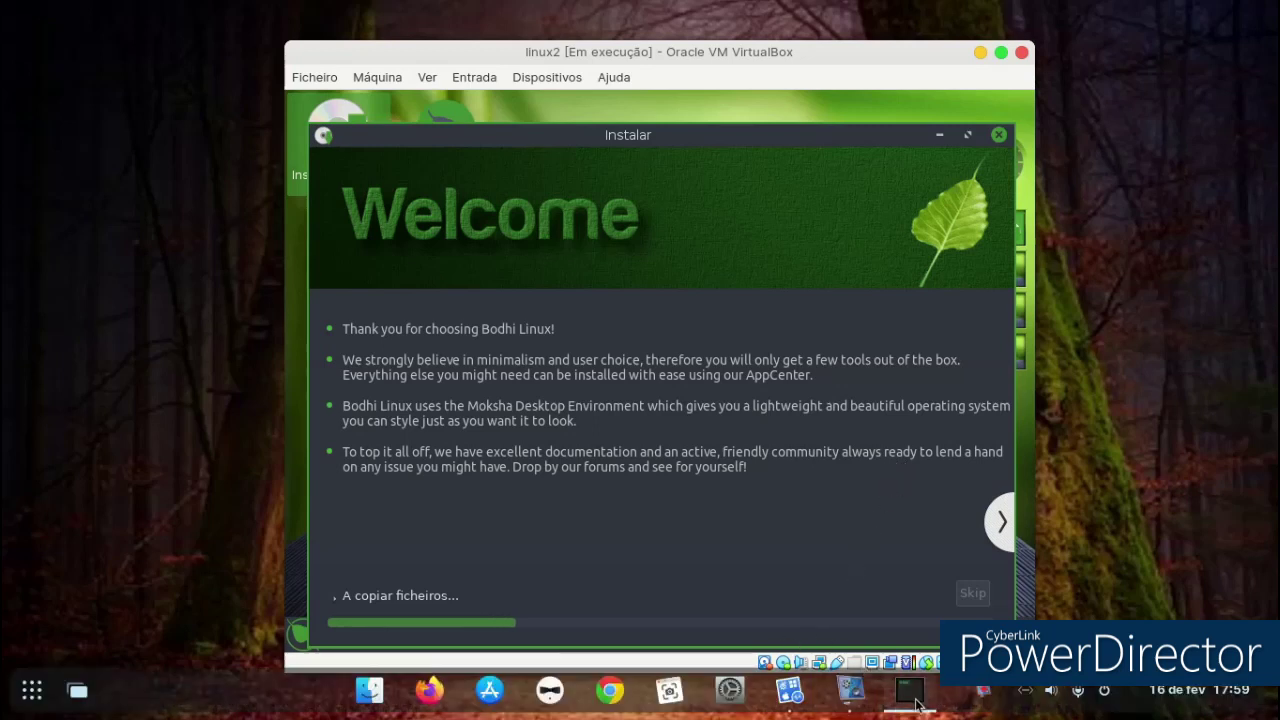
{"action": "right_click", "coordinate": [976, 700]}
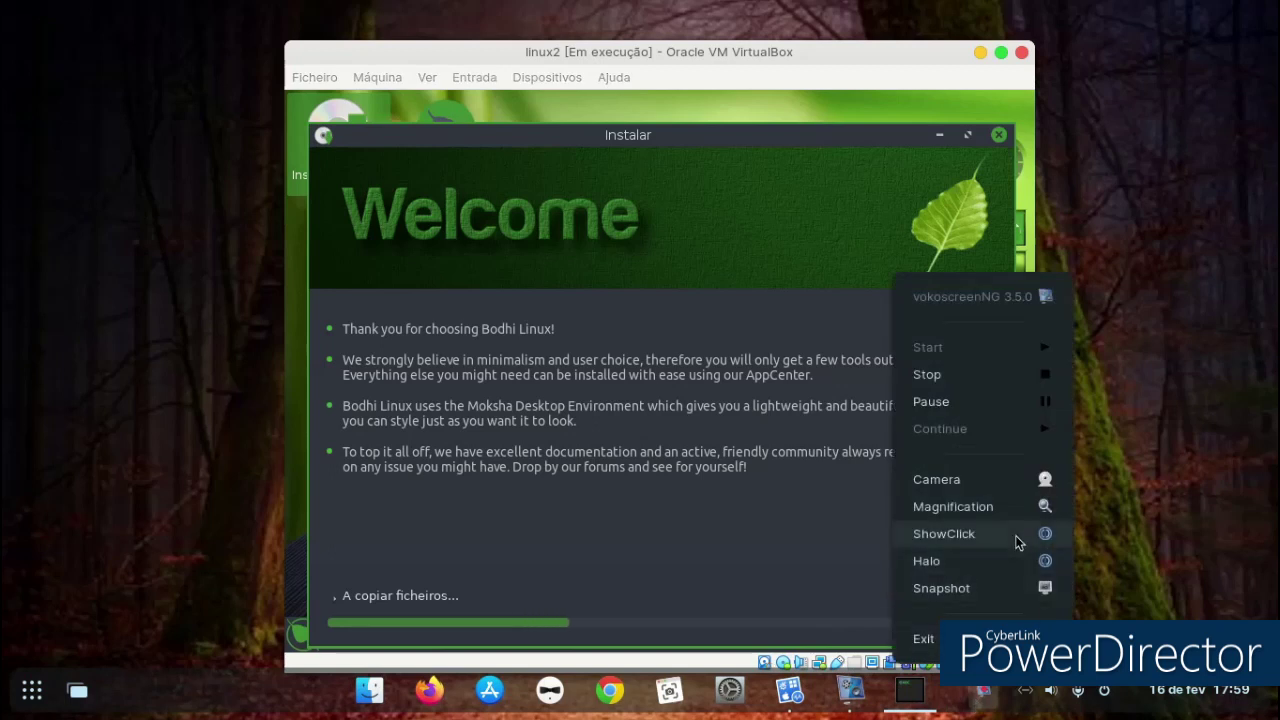
{"action": "left_click", "coordinate": [870, 706]}
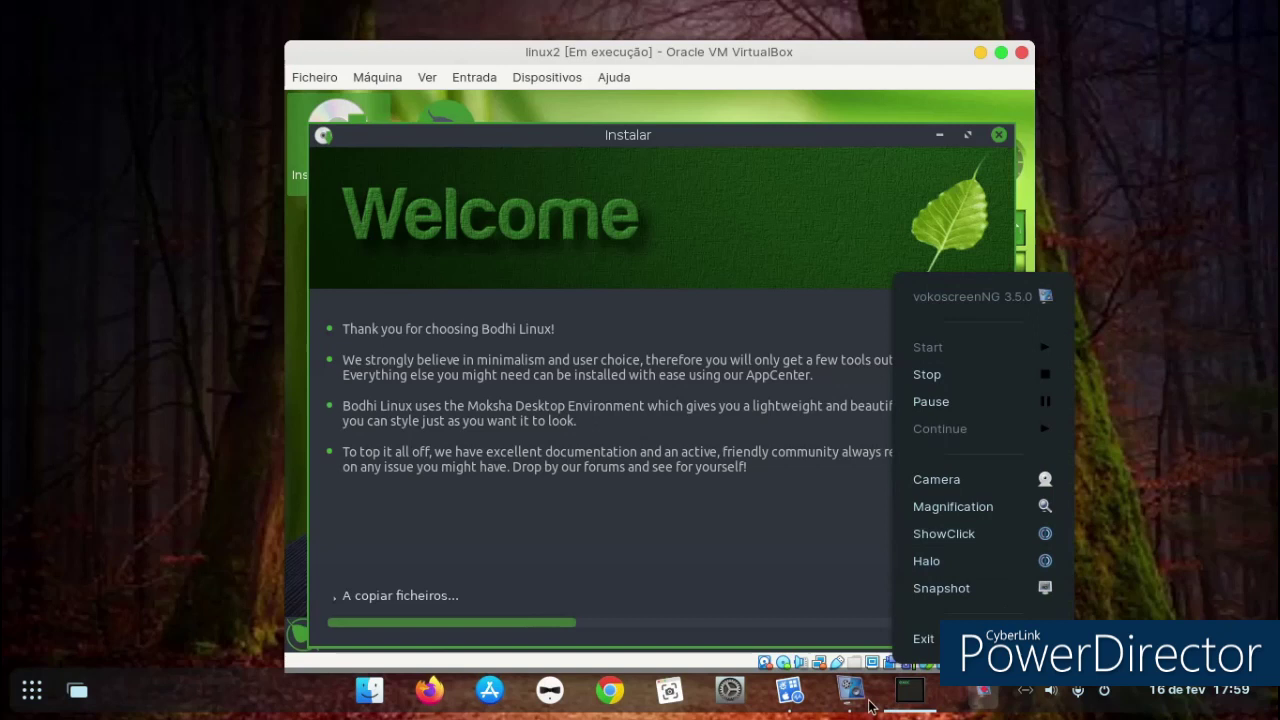